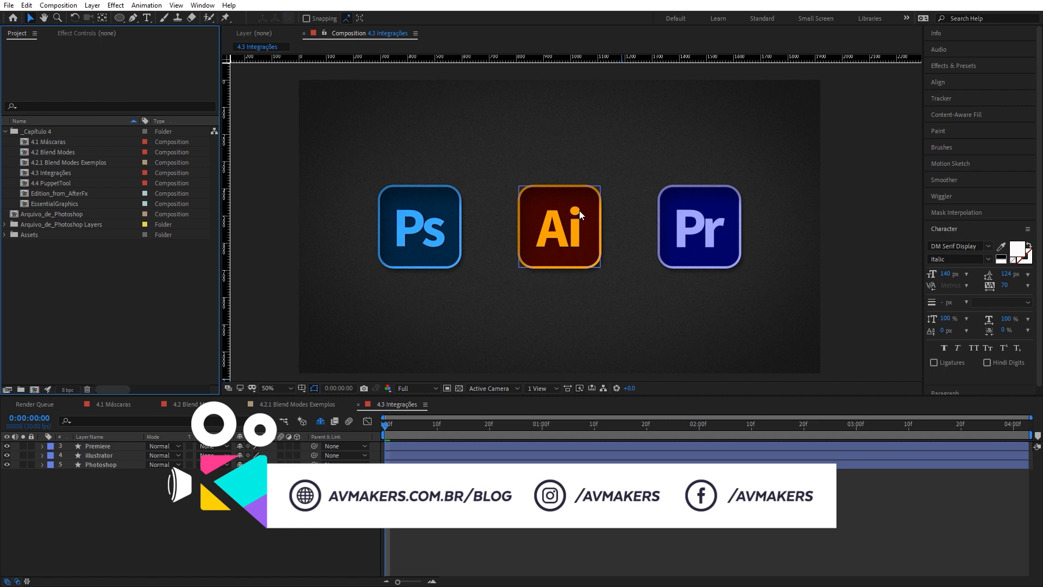
left_click(617, 213)
right_click(128, 282)
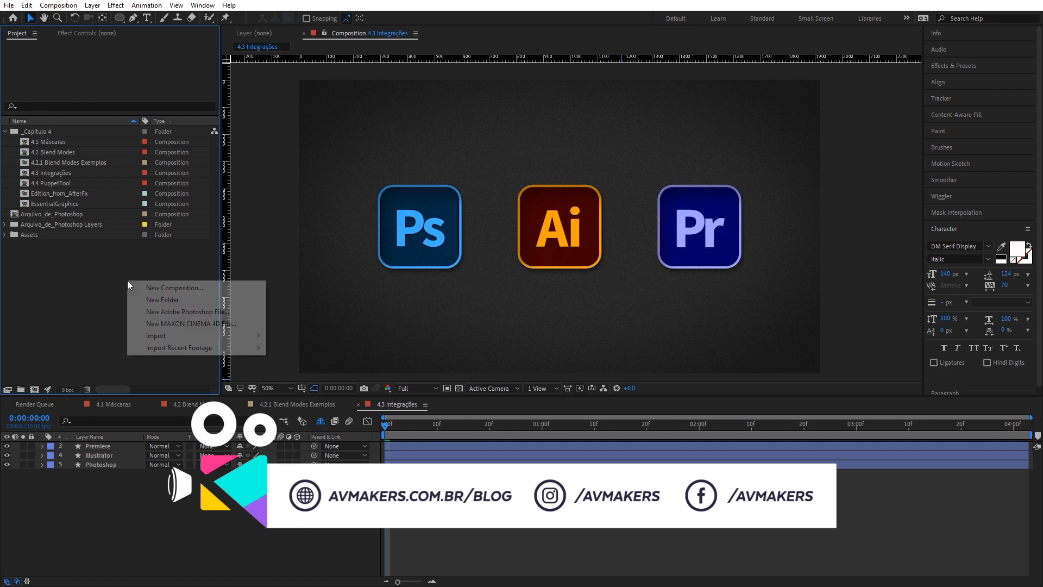
mouse_move(187, 335)
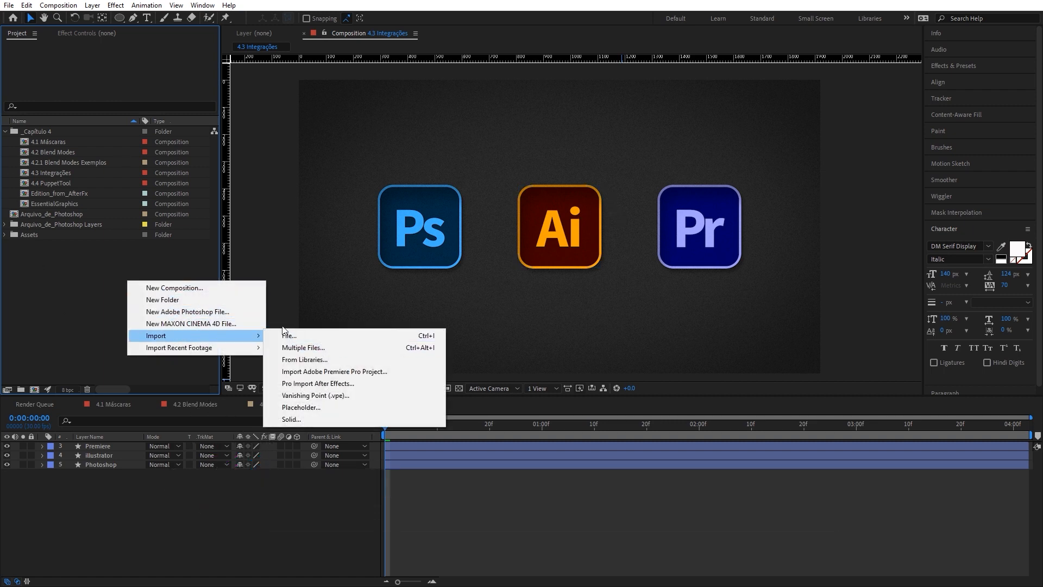
left_click(79, 296)
Step: Switch to Arquivo_Ilustrator.ai in Illustrator and deselect all artwork and layers
key("alt+Tab")
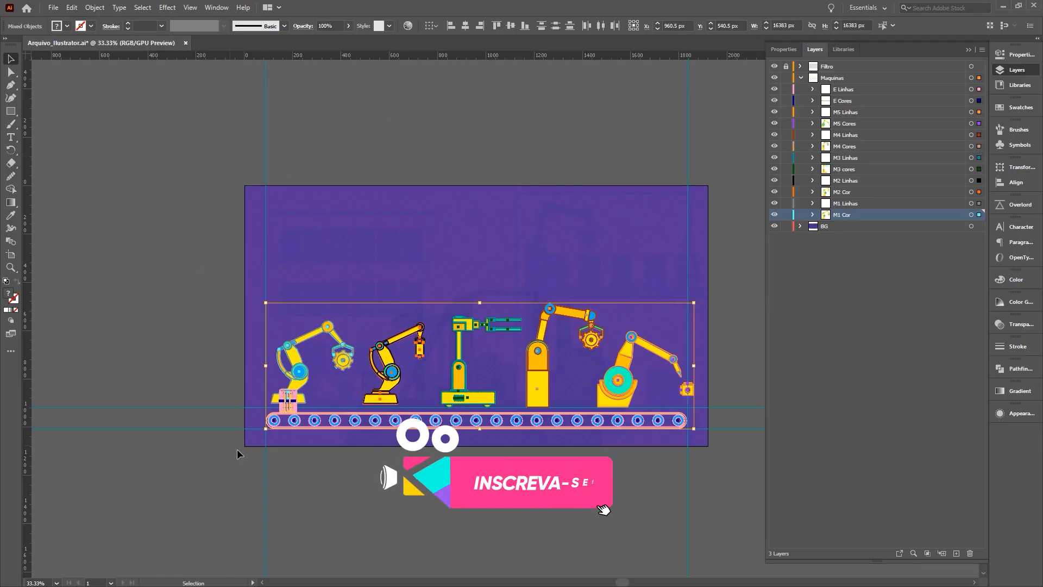
left_click(236, 449)
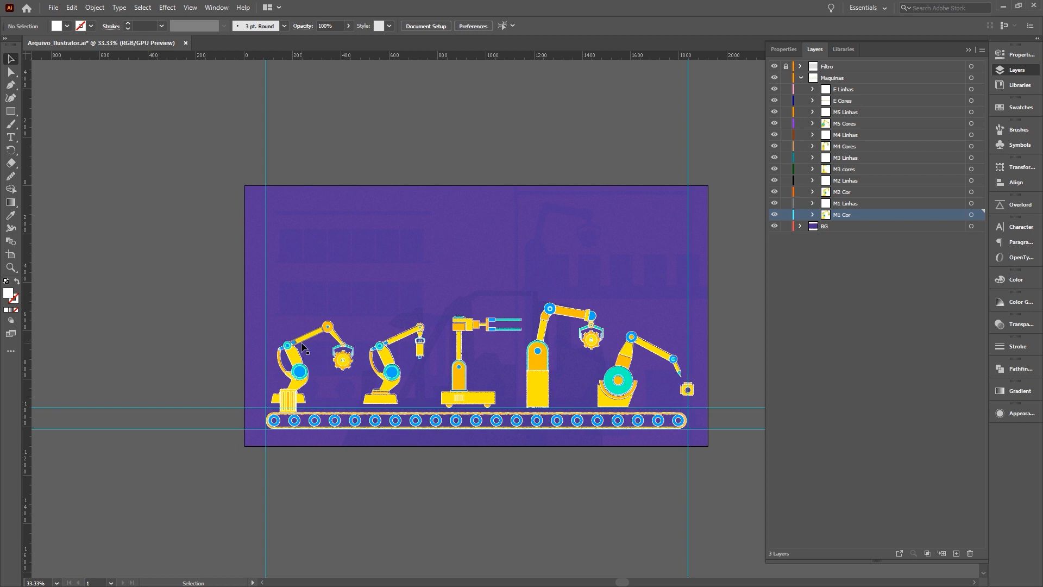
left_click(929, 288)
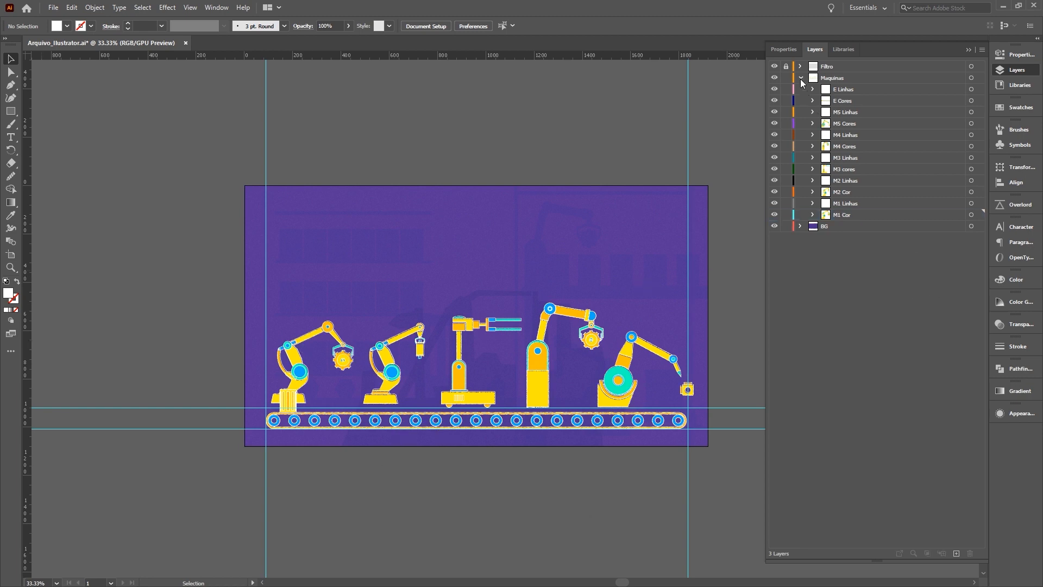
Step: Collapse the Maquinas layer and go through the three top-level layers Filtro, Maquinas and BG
left_click(802, 80)
left_click(843, 80)
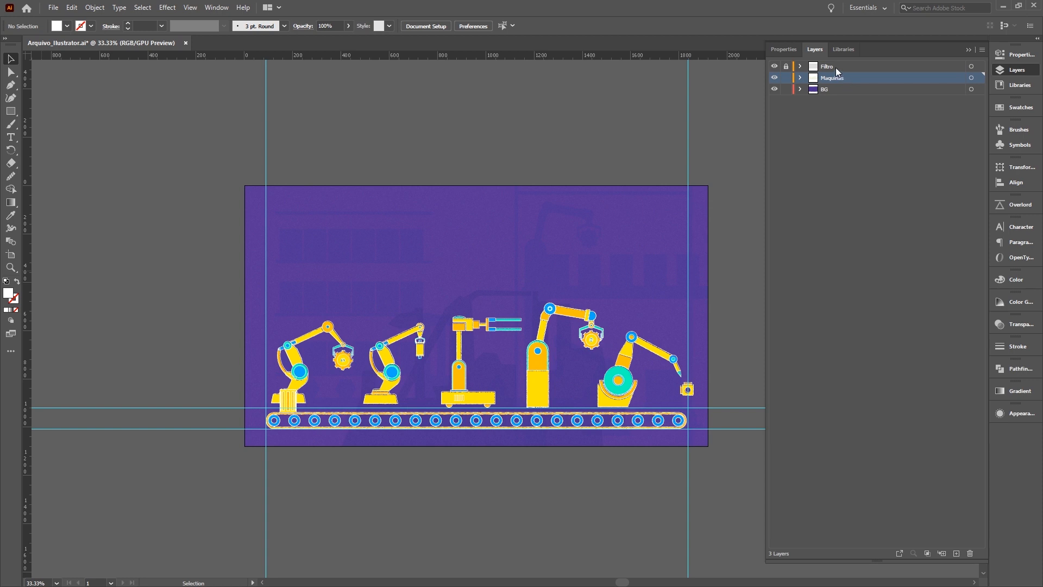
left_click(836, 67)
left_click(858, 79)
left_click(860, 90)
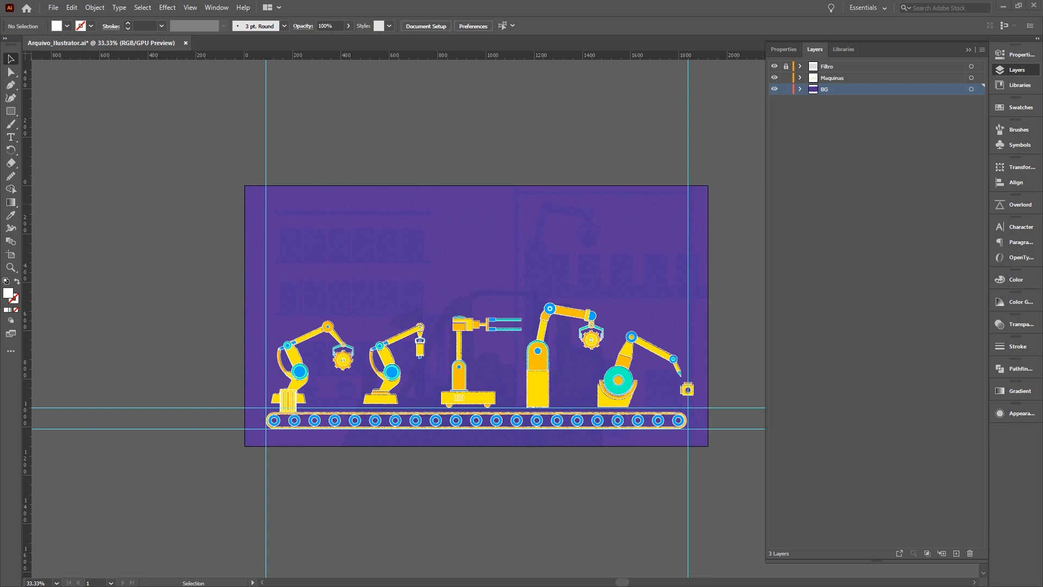
left_click(792, 123)
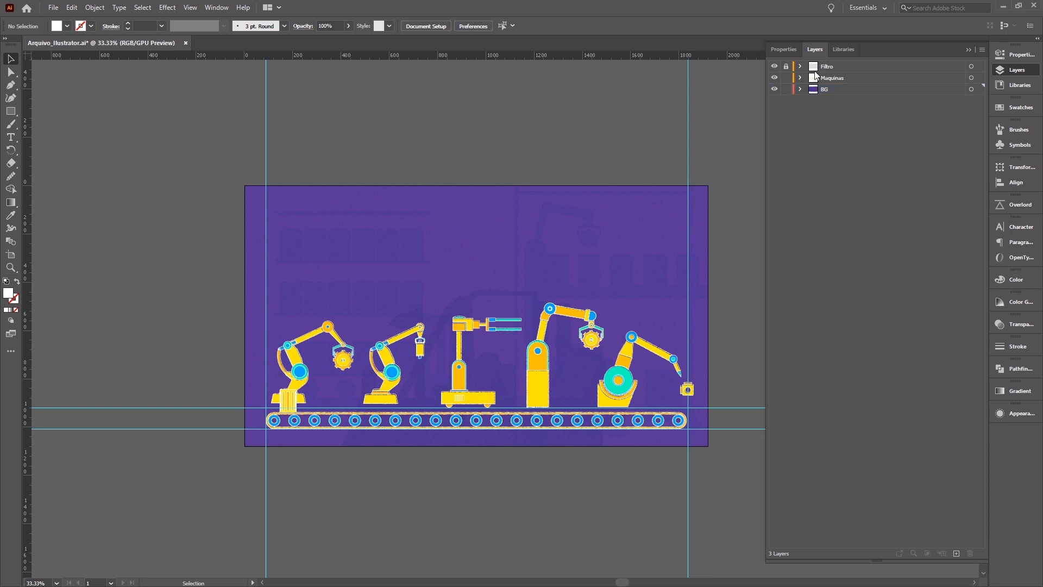
Step: Expand the Maquinas layer and select the artwork of its M4 Cores and E Linhas sublayers to see what each holds
left_click(800, 78)
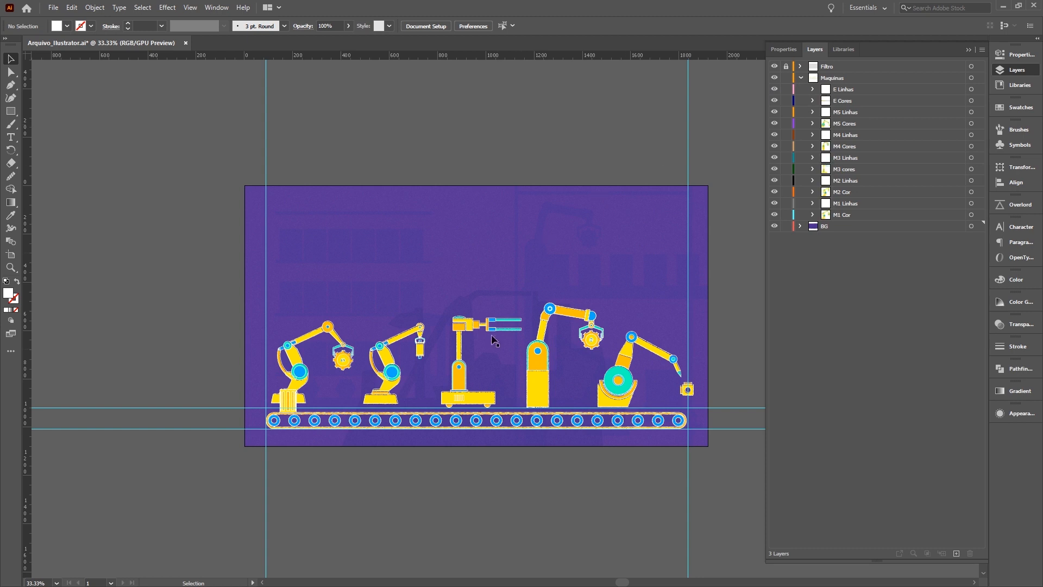
left_click(484, 389)
left_click(541, 379)
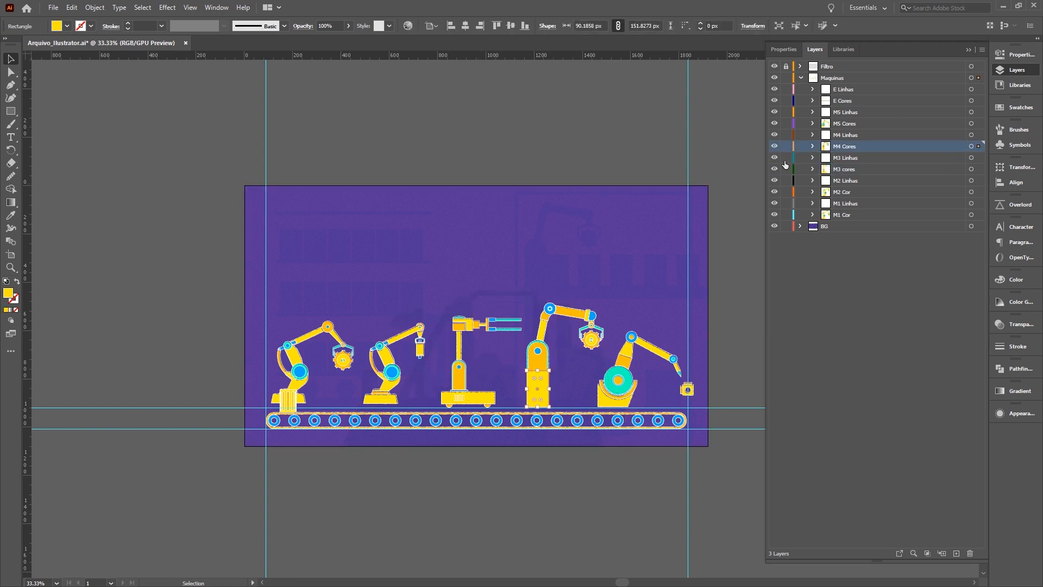
left_click(978, 148)
left_click(863, 90)
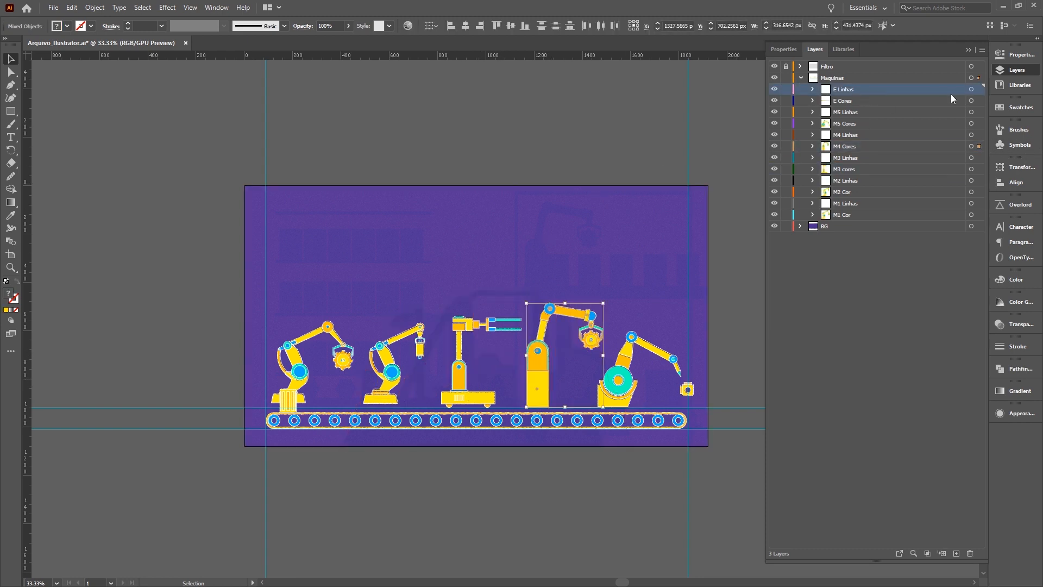
left_click(979, 88)
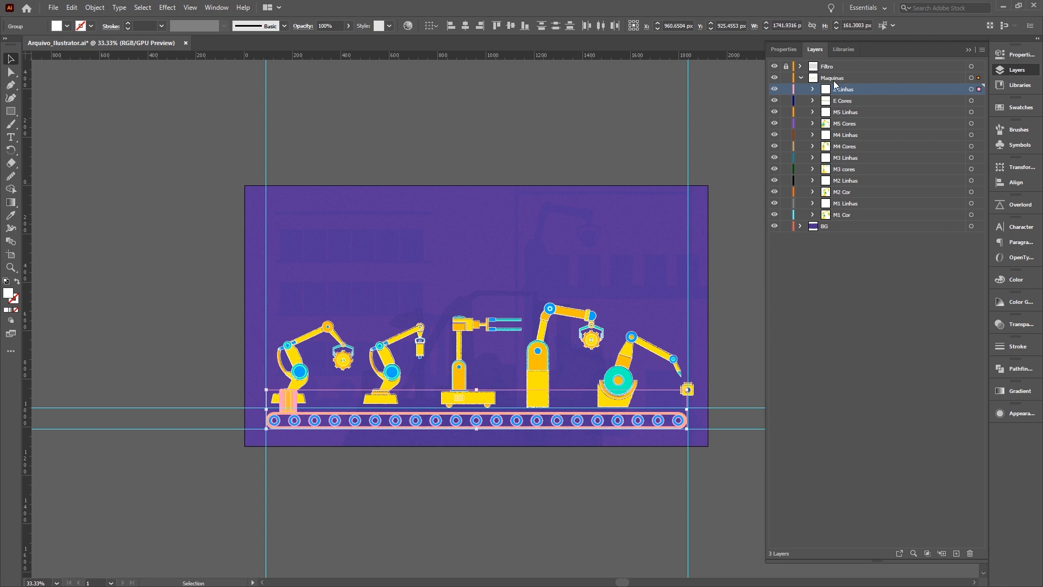
Step: Compare the collapsed Maquinas and BG layers with the expanded Maquinas sublayers, leaving Maquinas collapsed
left_click(839, 81)
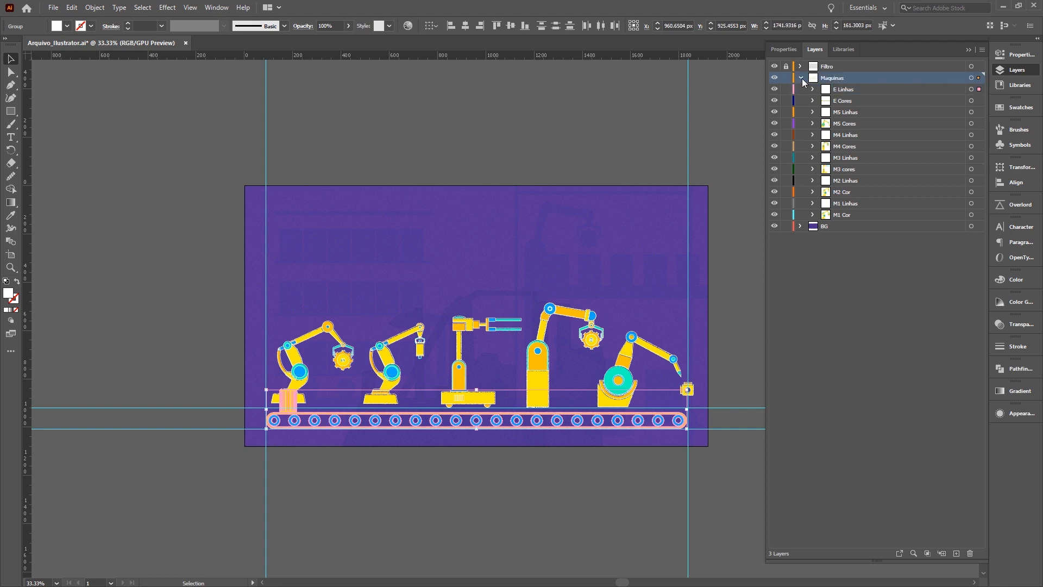
left_click(801, 77)
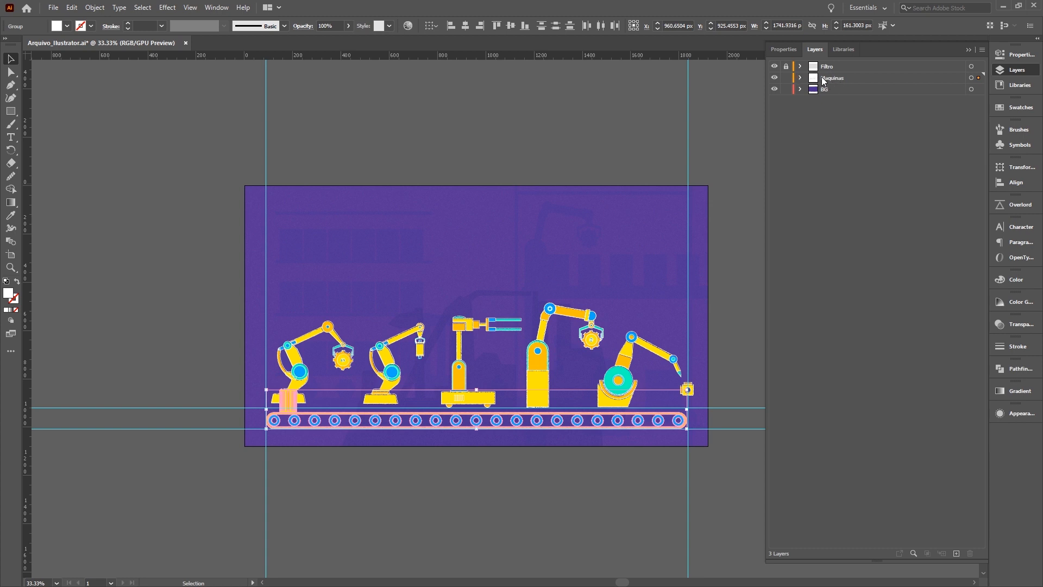
left_click(842, 81)
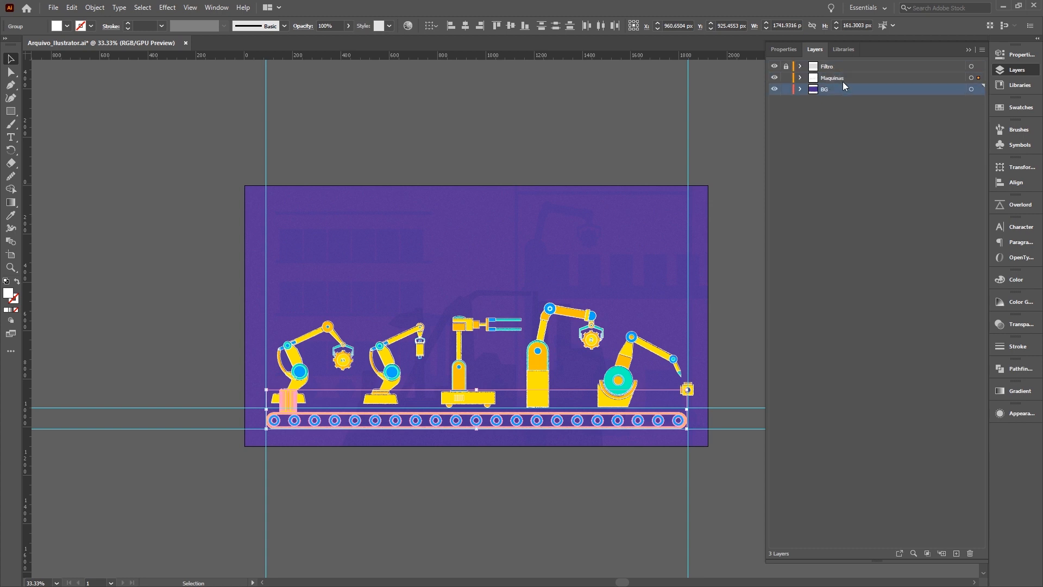
left_click(829, 91)
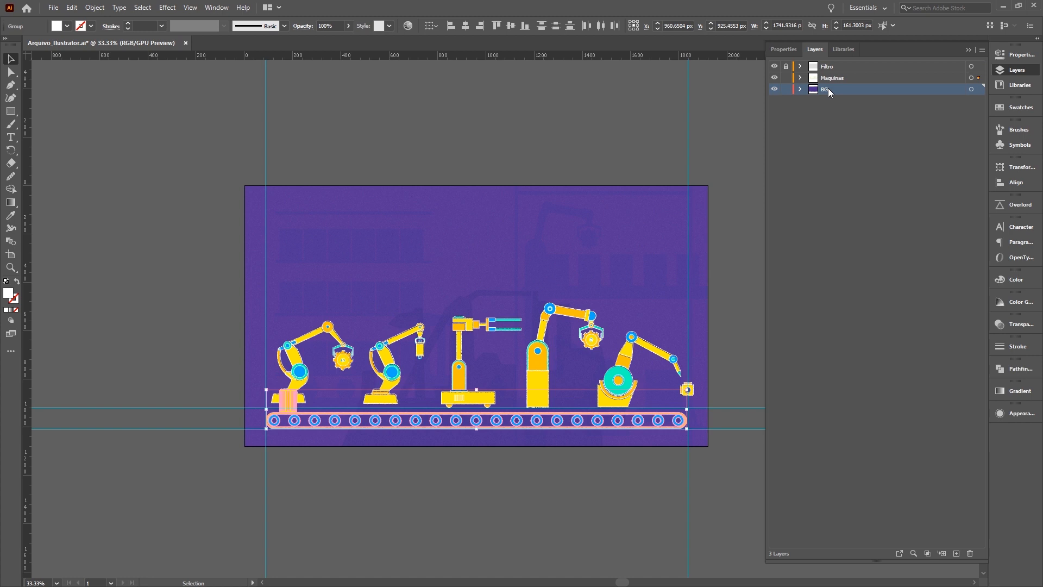
left_click(801, 80)
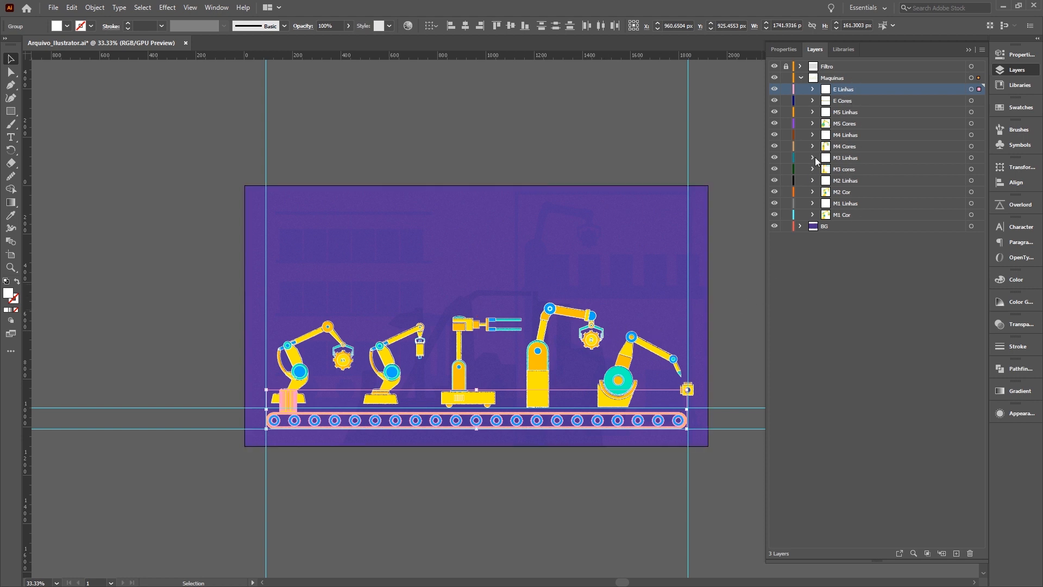
left_click(801, 78)
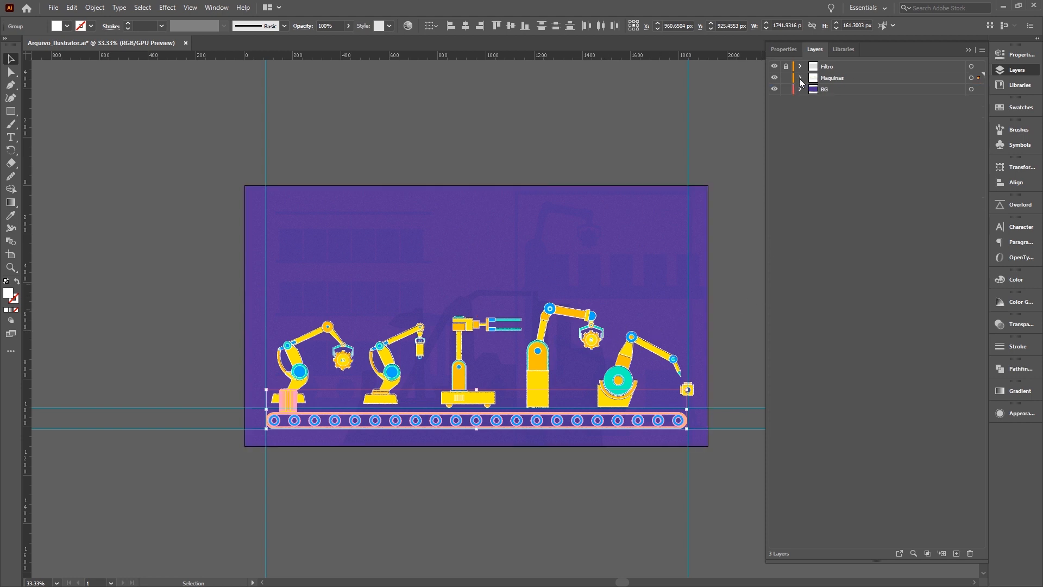
Step: Select all artwork on the Maquinas layer and release it to layers using the Sequence option
left_click(979, 78)
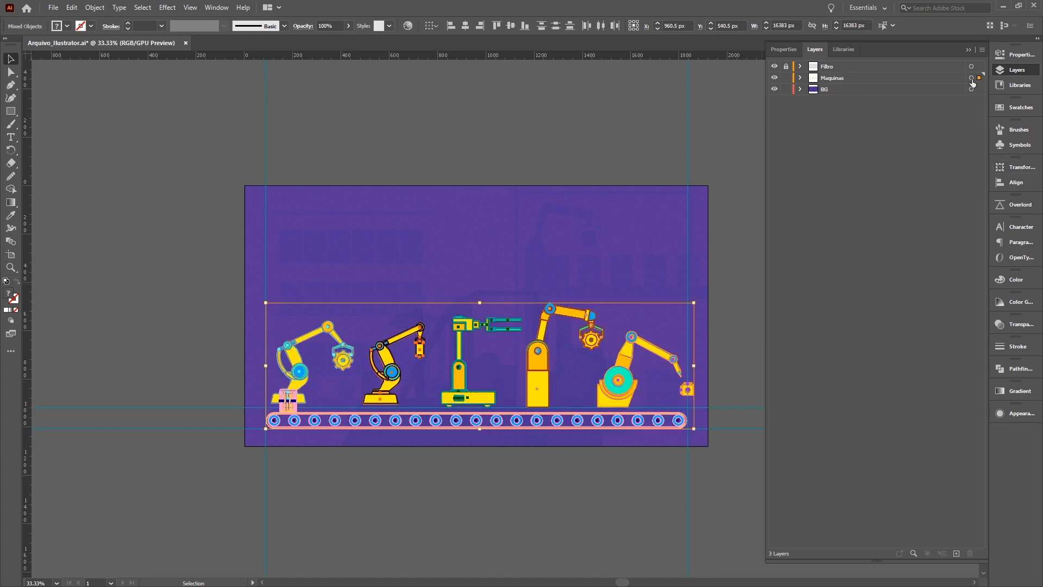
left_click(838, 77)
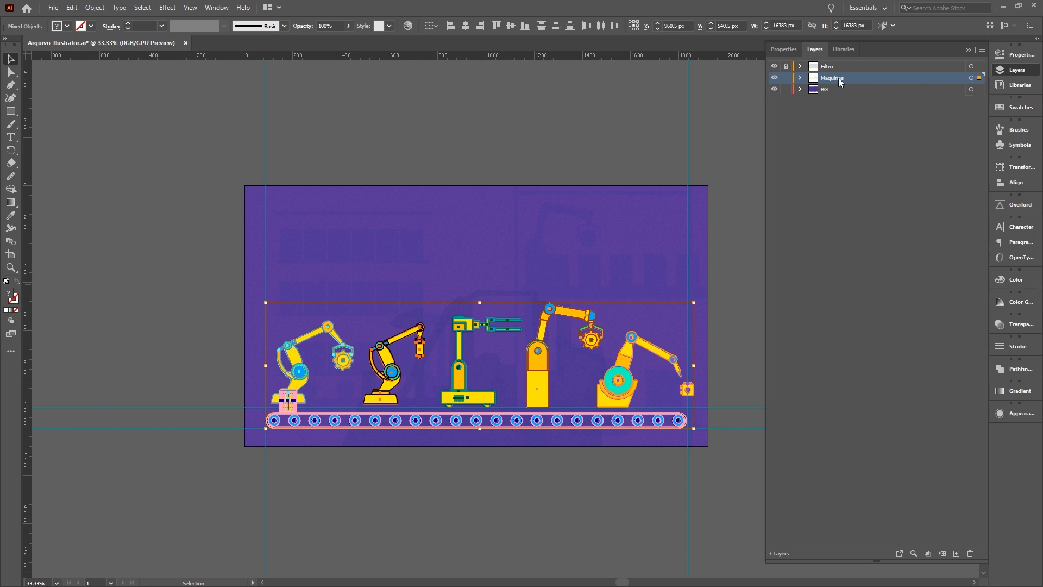
left_click(982, 50)
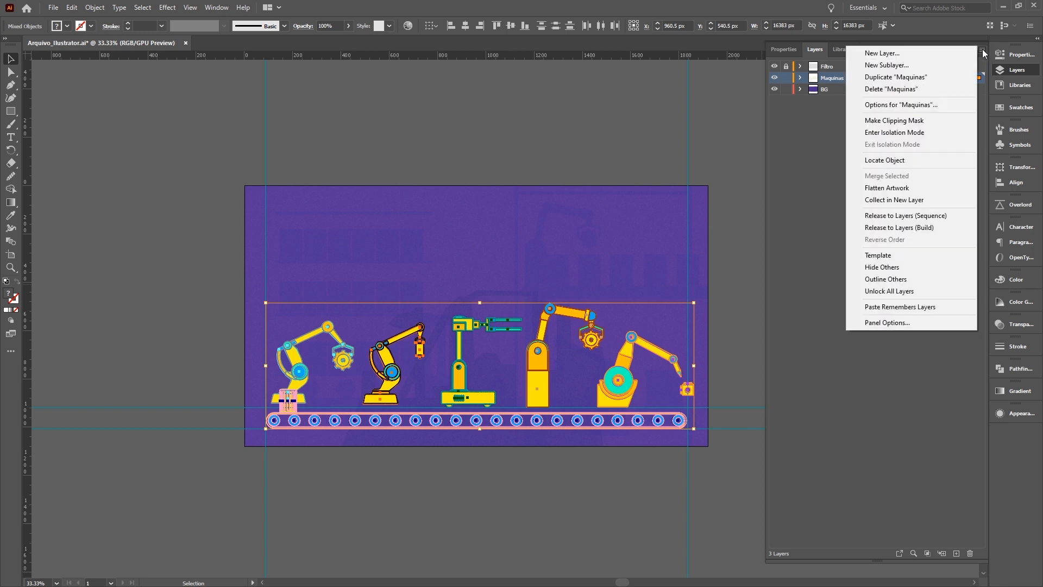
left_click(957, 220)
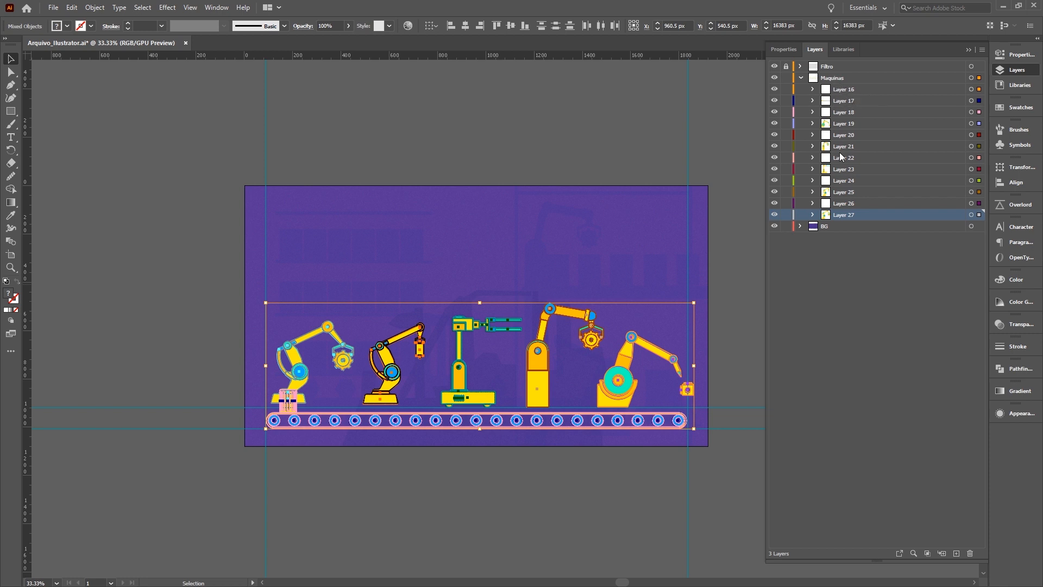
Step: Move Layer 16 through Layer 27 out of Maquinas to the top level and place BG at the bottom of the stack
left_click(852, 93, "shift")
left_click_drag(846, 213, 872, 279)
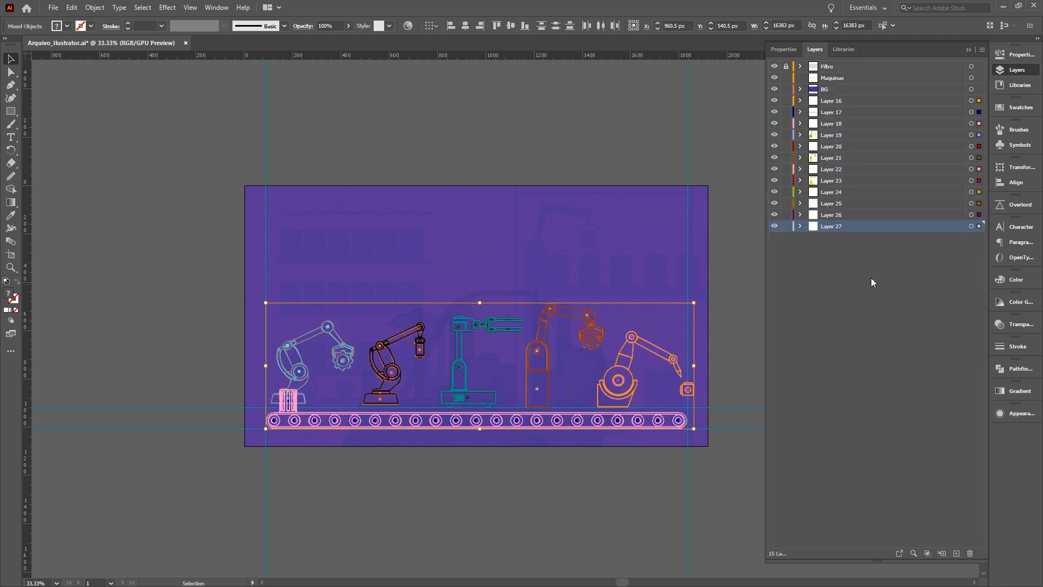
left_click(825, 92)
left_click_drag(826, 92, 855, 233)
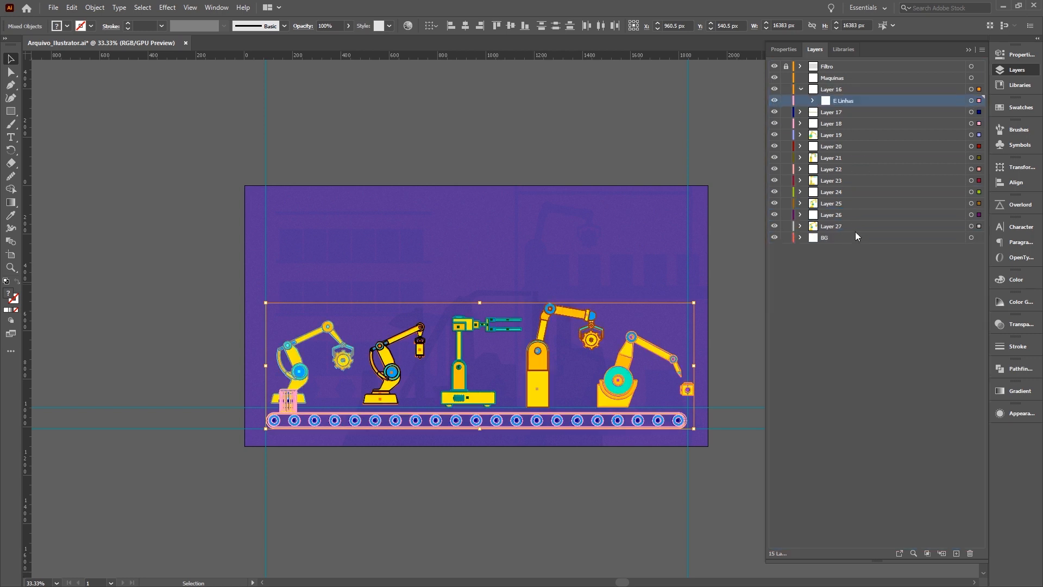
left_click(801, 89)
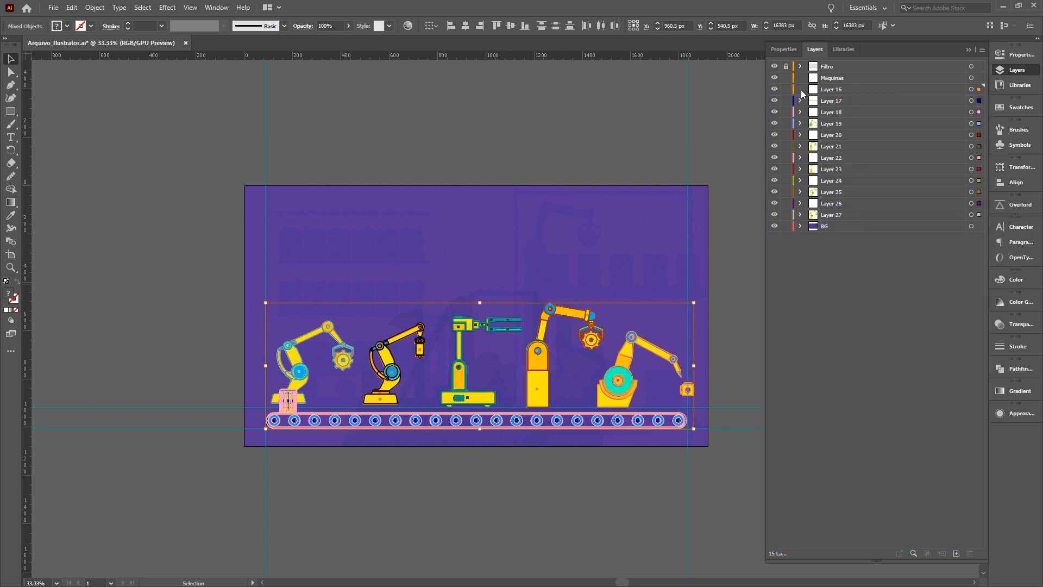
Step: Examine the released layers by selecting the artwork of M5 Linhas in Layer 18 and E Cores in Layer 17
left_click(841, 216)
left_click(842, 202)
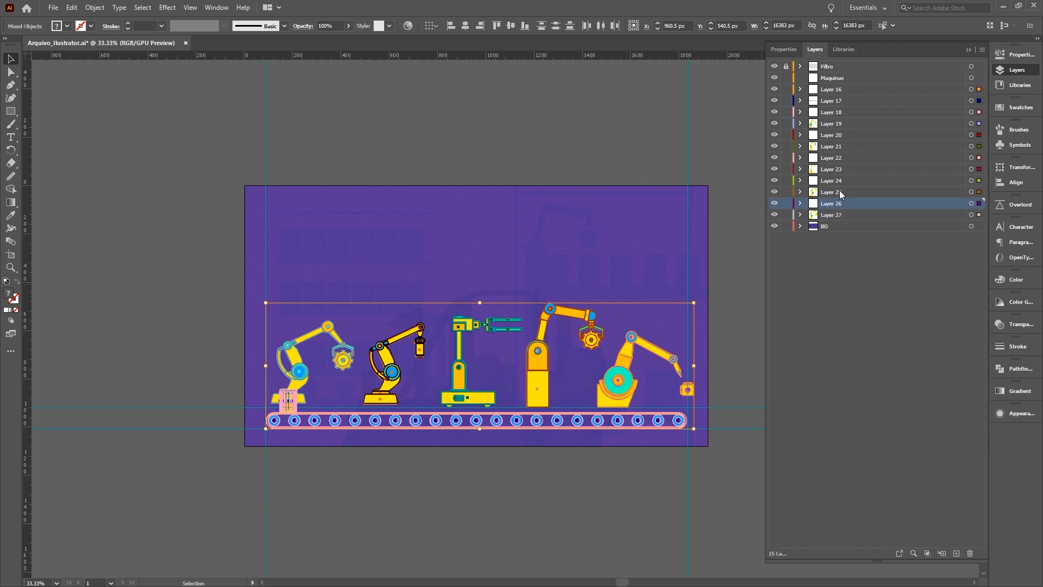
left_click(837, 170)
left_click(721, 341)
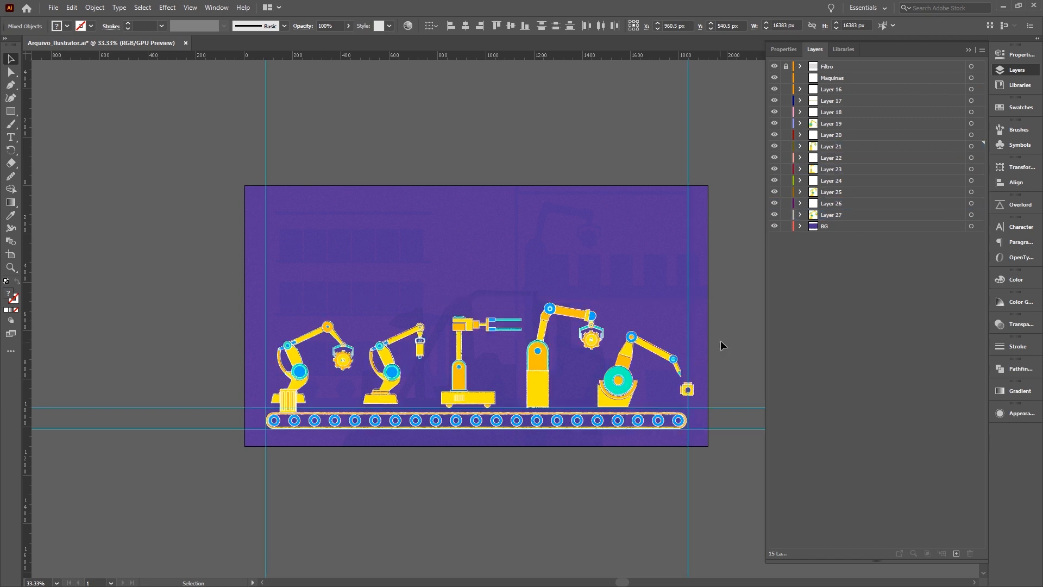
left_click(635, 351)
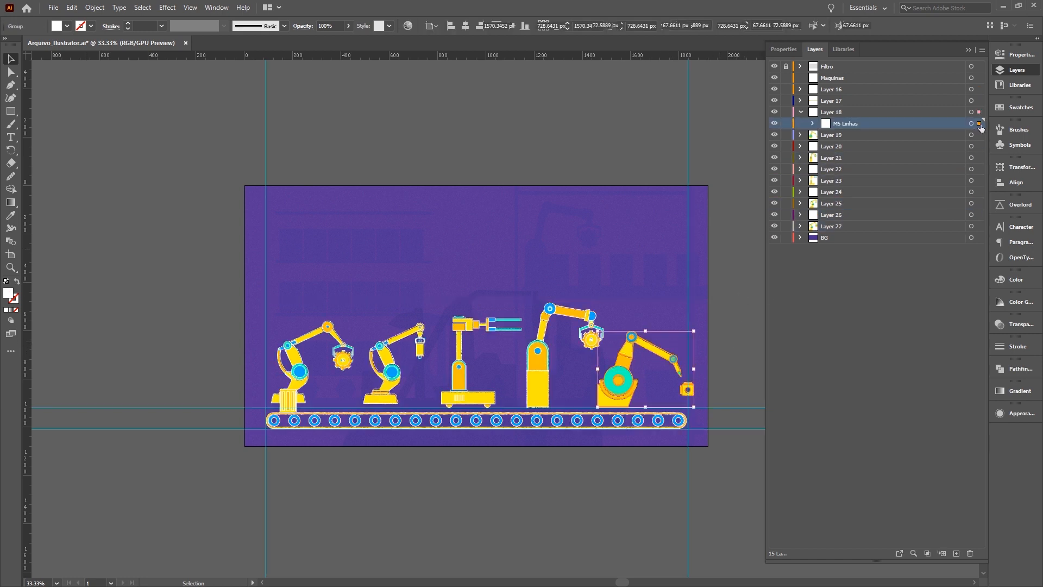
left_click_drag(979, 123, 979, 113)
left_click(979, 101)
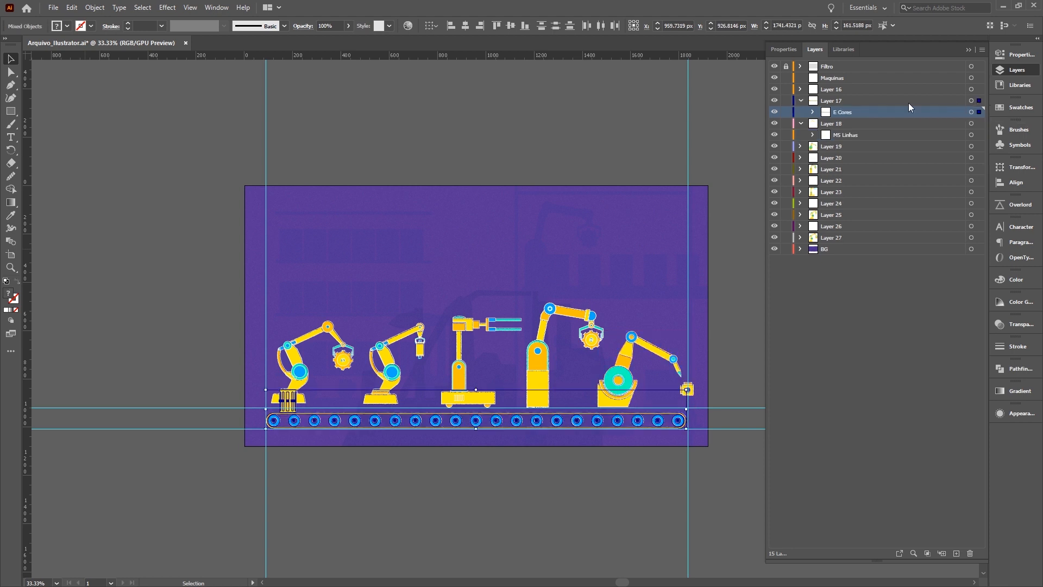
left_click(801, 101)
left_click(801, 111)
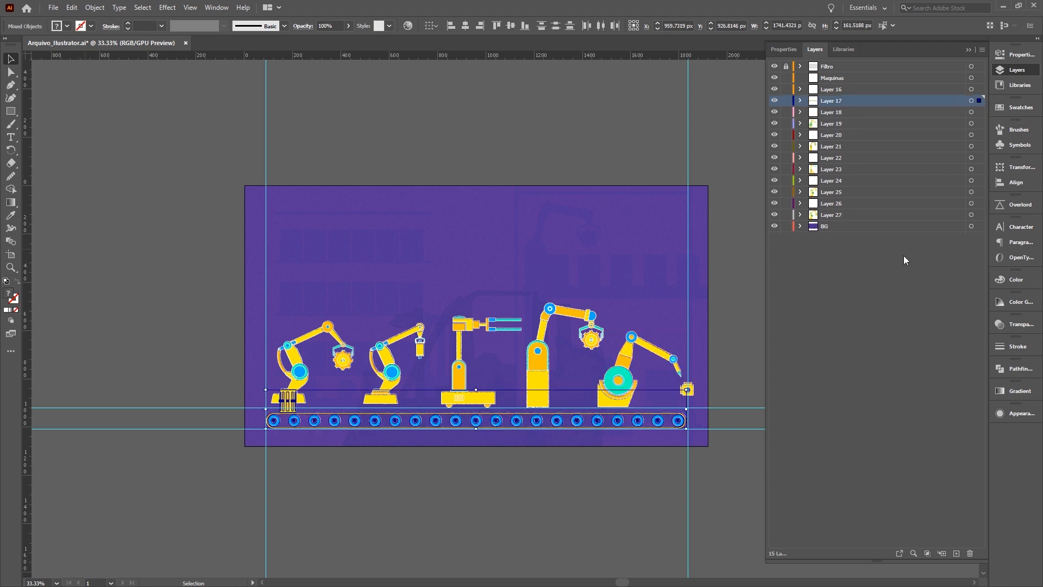
Step: Undo the layer reordering and the release to layers, back to the original Maquinas sublayers
key("ctrl+z")
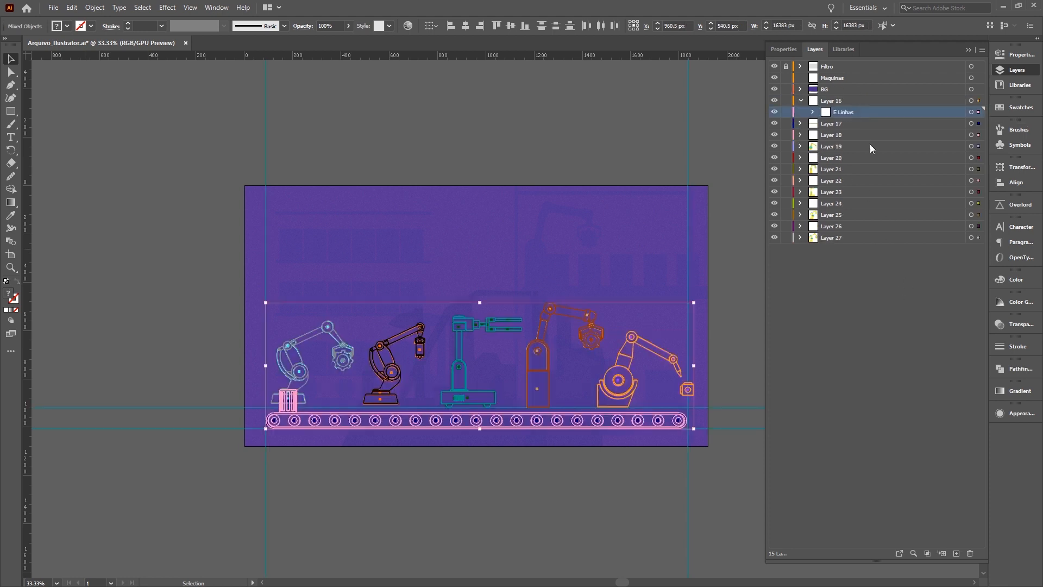
key("ctrl+z")
key("ctrl+z")
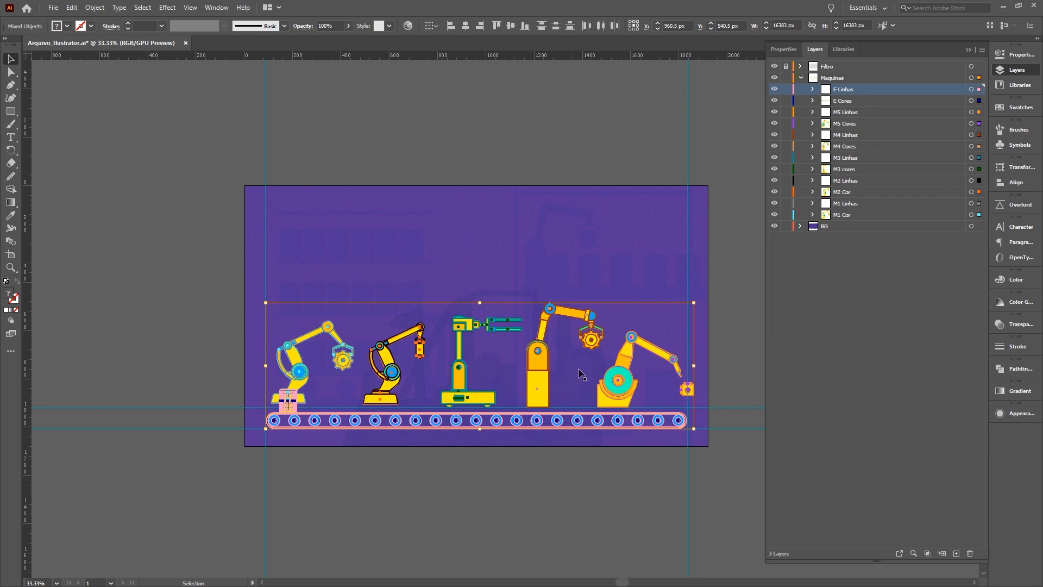
Step: Highlight all Maquinas sublayers from M1 Cor to E Linhas, and clear the highlighting
left_click(845, 214)
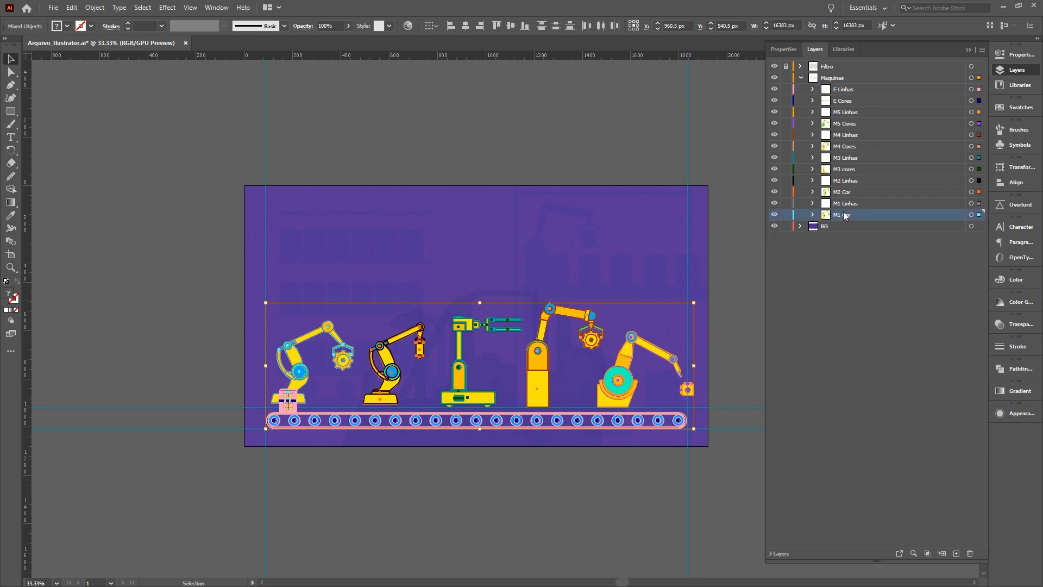
left_click(856, 92, "shift")
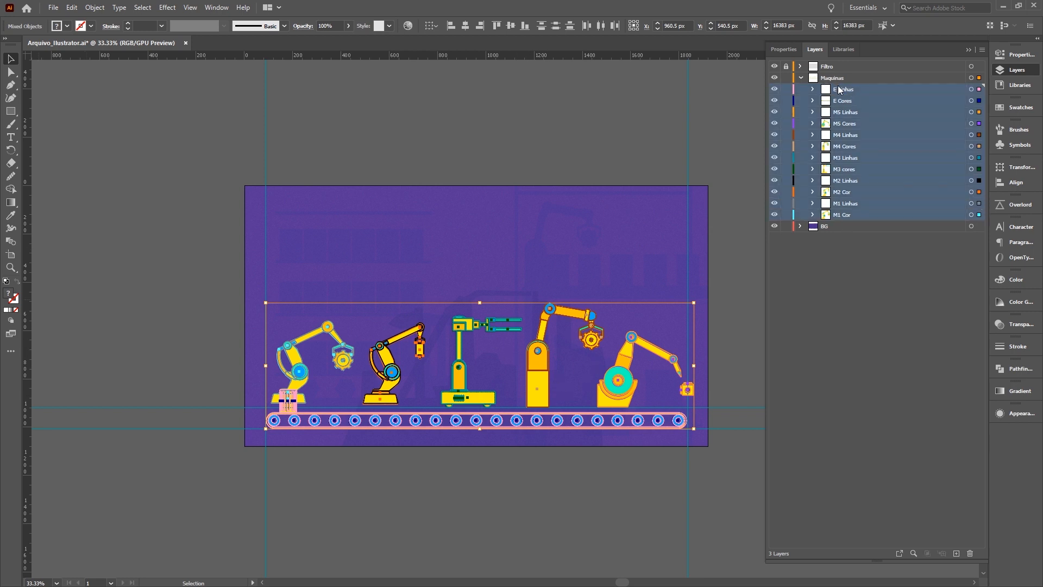
left_click(893, 241)
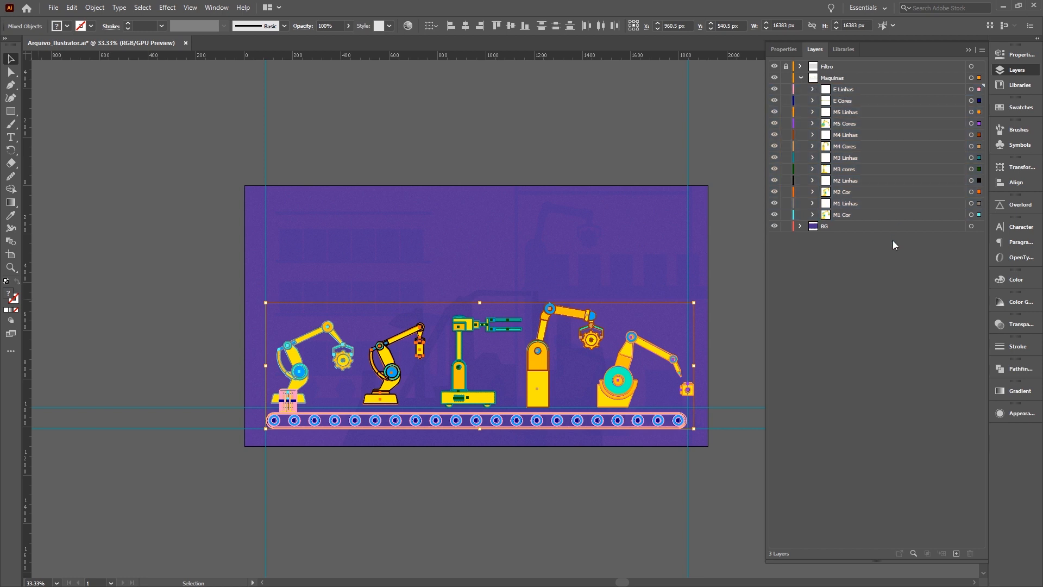
Step: Move the sublayers E Linhas through M1 Cor out of Maquinas to the top level and place BG at the bottom of the stack
left_click(848, 91)
left_click(849, 215, "shift")
left_click_drag(851, 219, 859, 259)
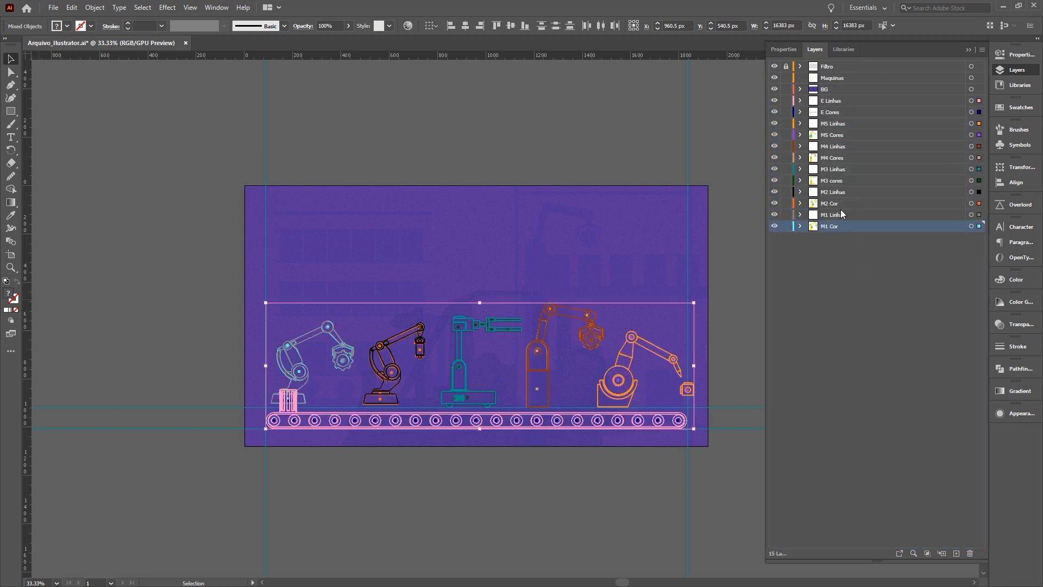
left_click_drag(834, 89, 874, 268)
Step: Delete the emptied Maquinas layer and save the Illustrator file
left_click(840, 80)
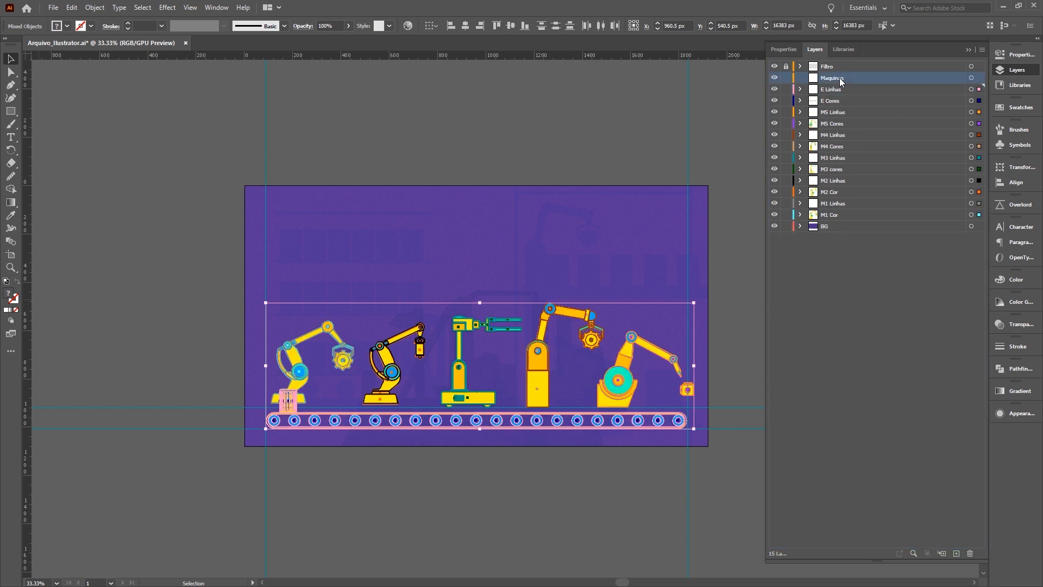
left_click(978, 79)
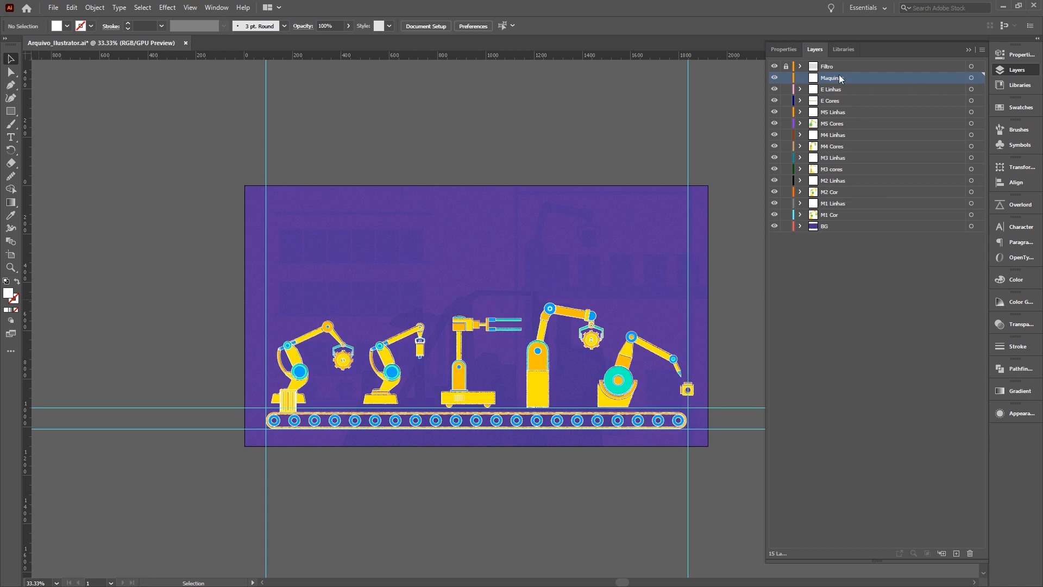
left_click_drag(839, 76, 971, 554)
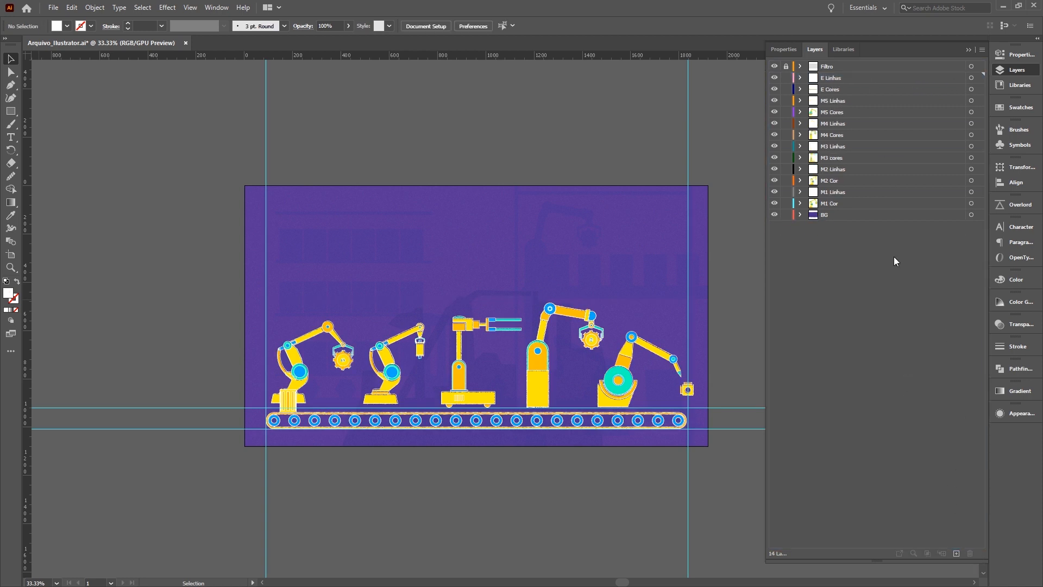
key("ctrl+s")
Step: Examine the separated layers by selecting parts of the M4 machine and highlighting the E Linhas and M1 Cor layers
left_click(545, 365)
left_click(547, 352)
left_click(557, 317)
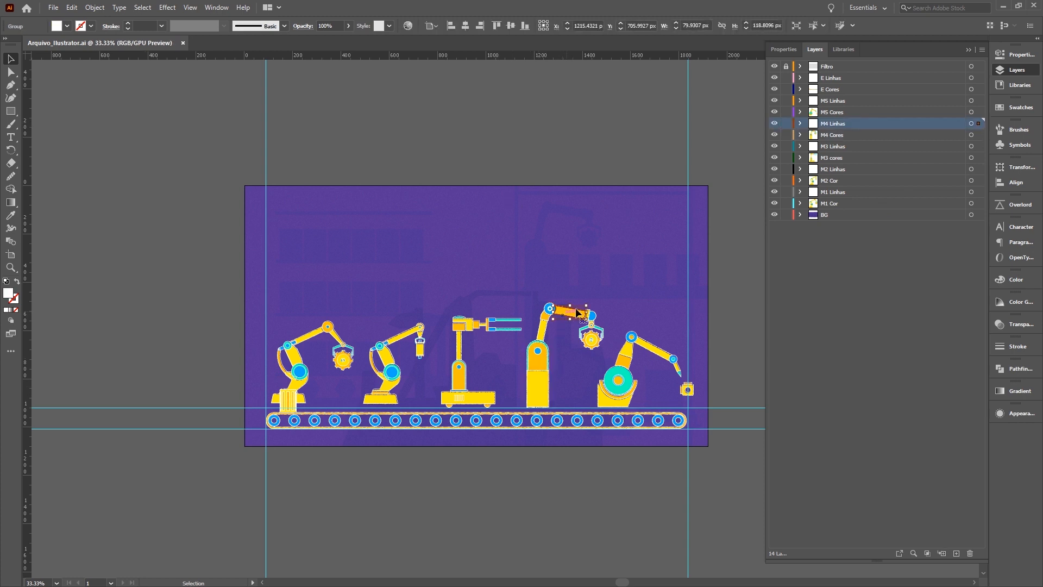
left_click(857, 78)
left_click(880, 202)
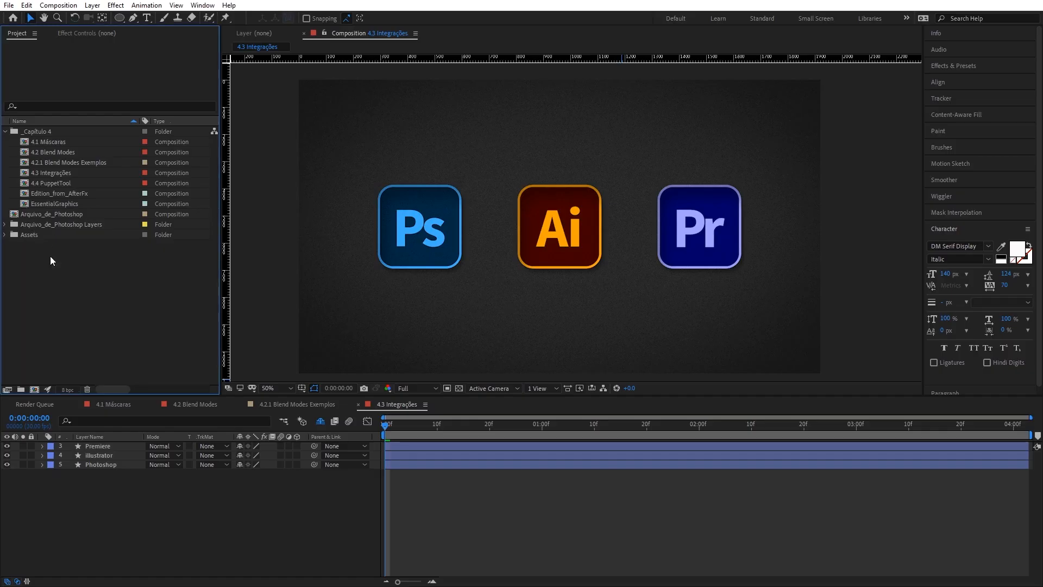
Step: Switch to After Effects and import the file Arquivo_Ilustrator.ai from the Imports folder
right_click(106, 292)
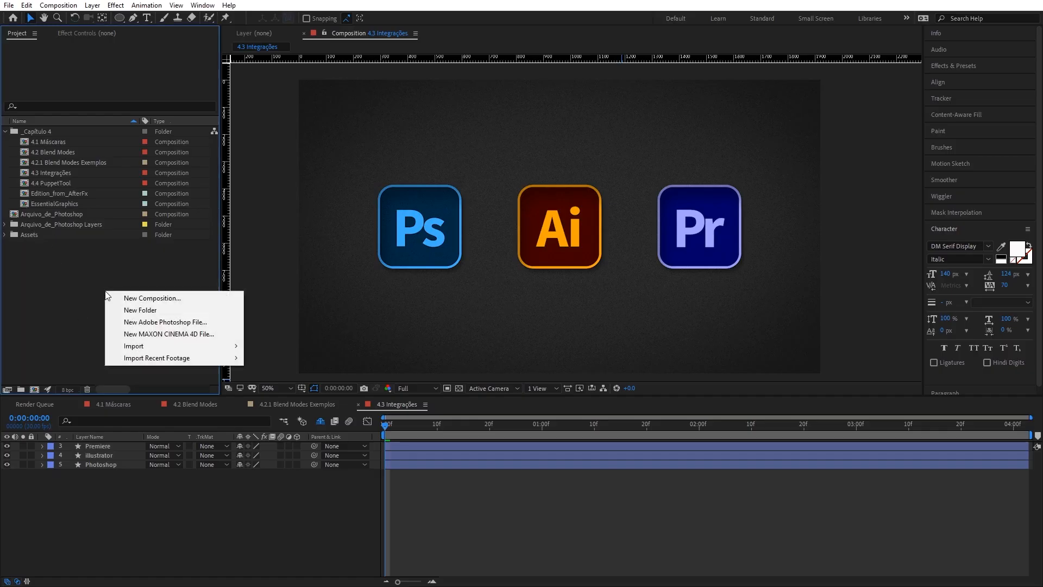
mouse_move(239, 347)
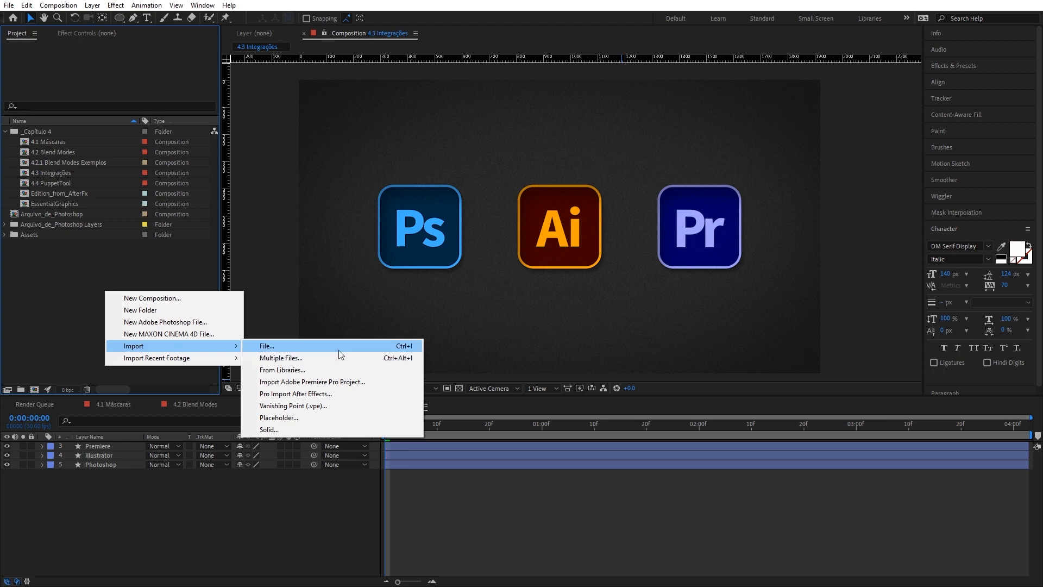
left_click(360, 348)
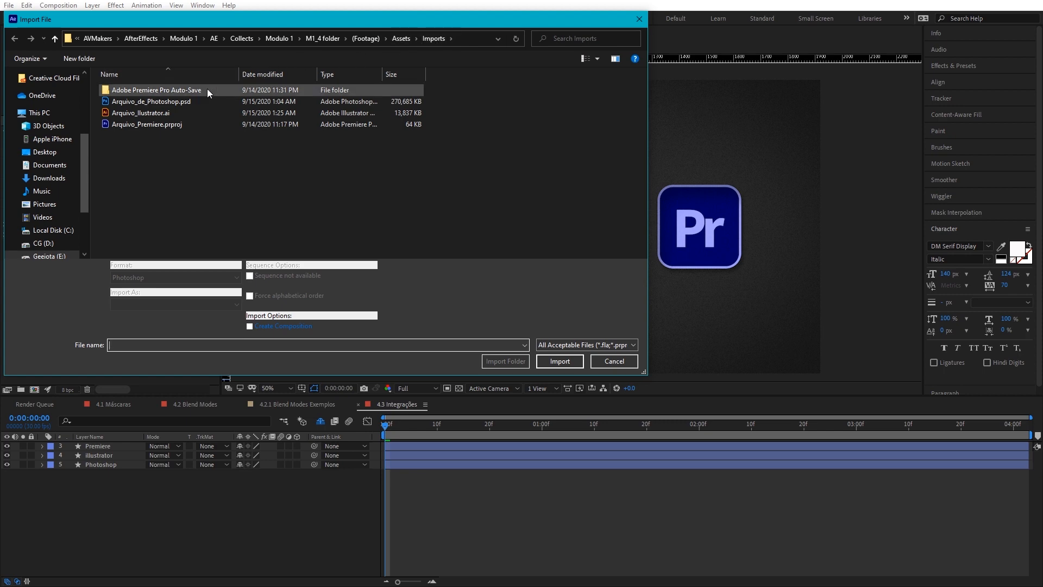
left_click(211, 113)
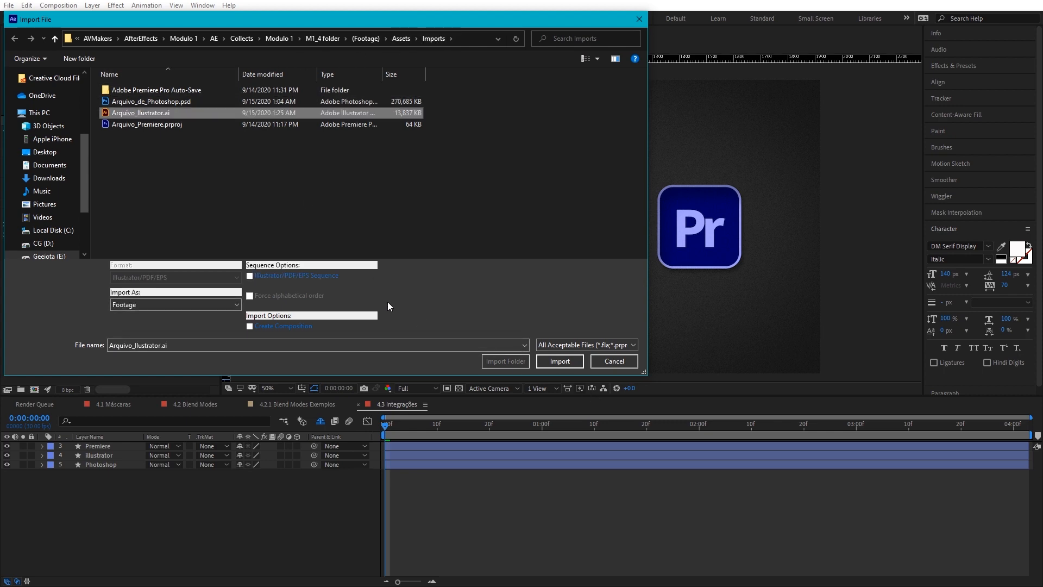
left_click(576, 364)
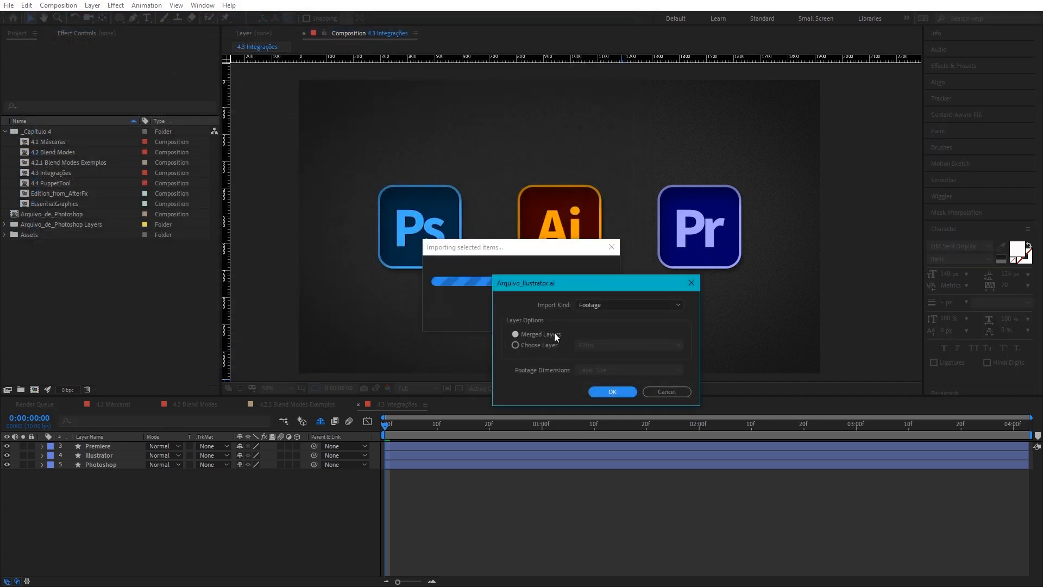
Step: Set the import kind to Composition with footage dimensions at Layer Size
left_click_drag(595, 281, 696, 191)
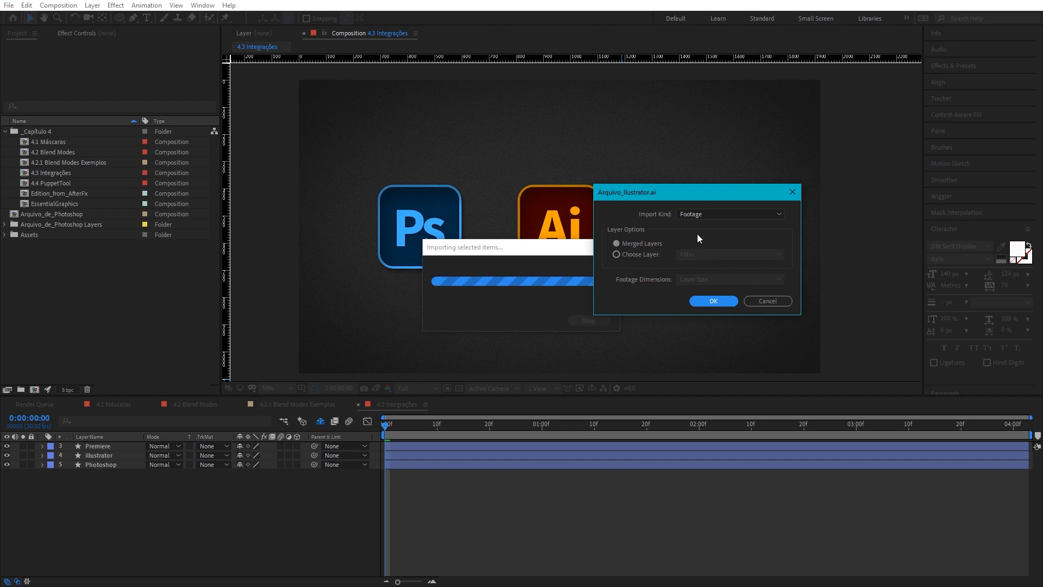
left_click(708, 214)
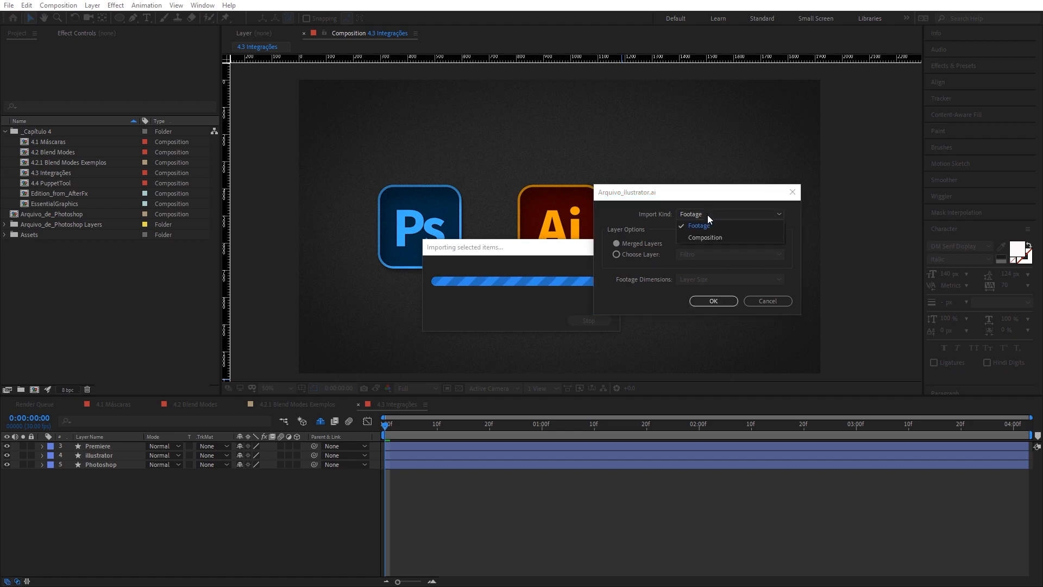
left_click(731, 238)
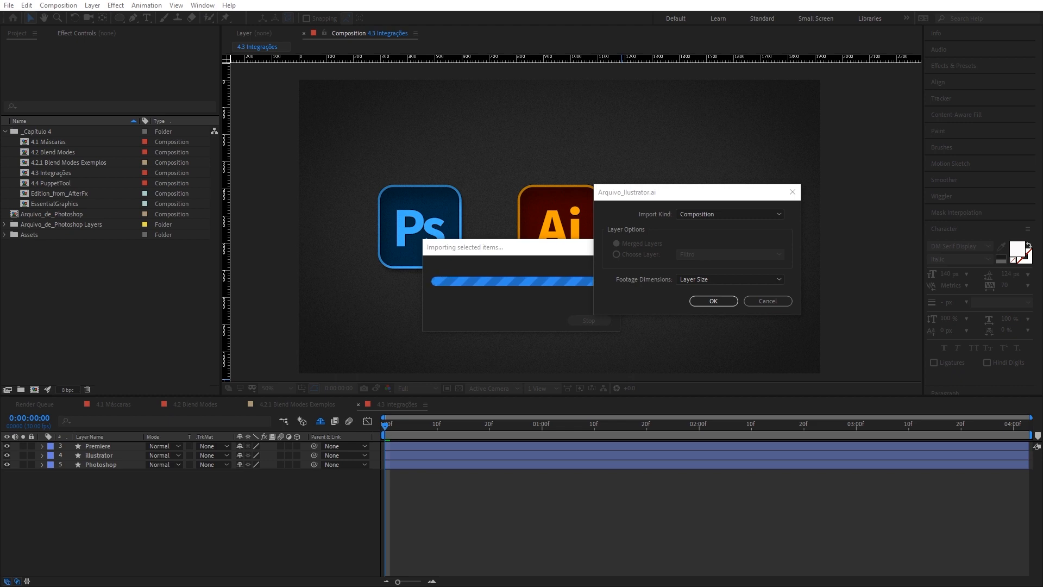
left_click(711, 280)
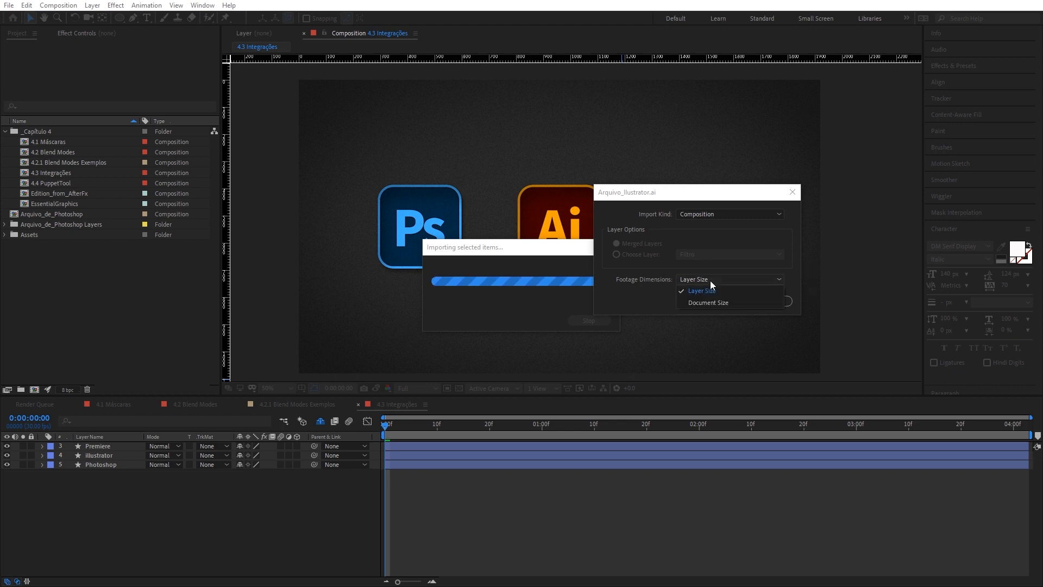
left_click(748, 294)
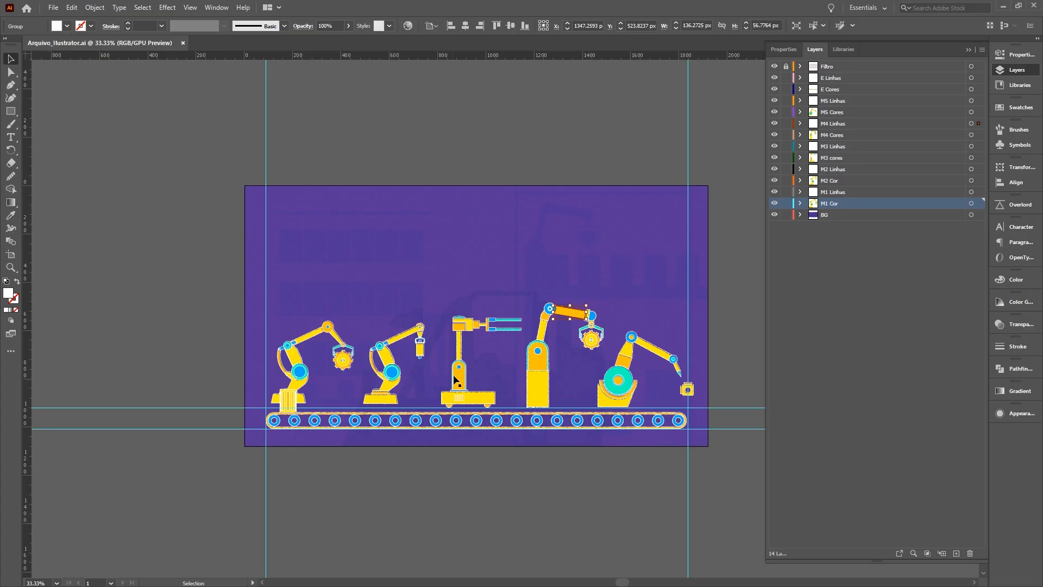
Step: Check the M4 Linhas artwork in Illustrator, then return to After Effects and confirm the import with Layer Size footage dimensions
left_click(536, 357)
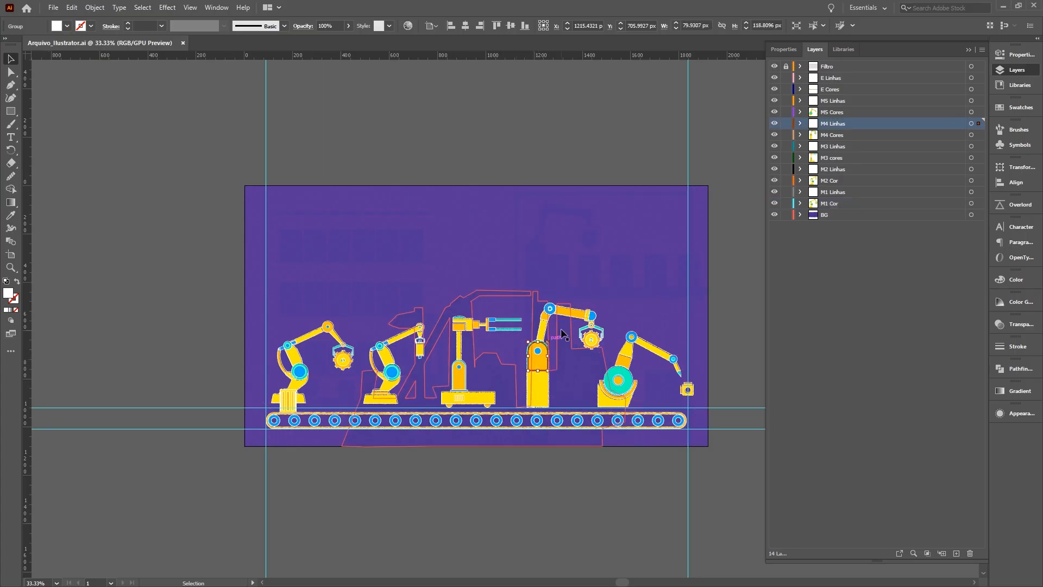
left_click(981, 124)
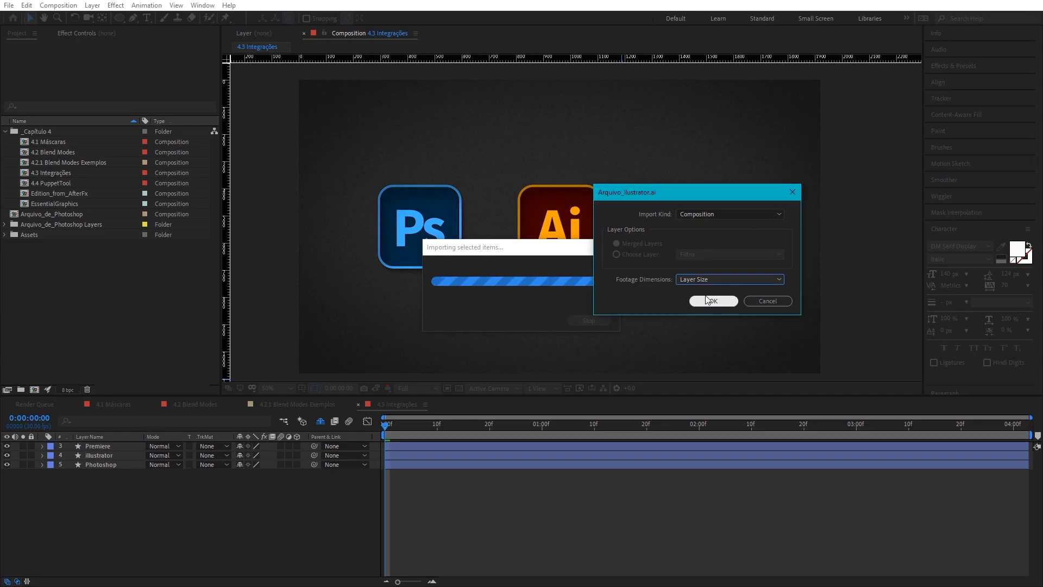
left_click(709, 279)
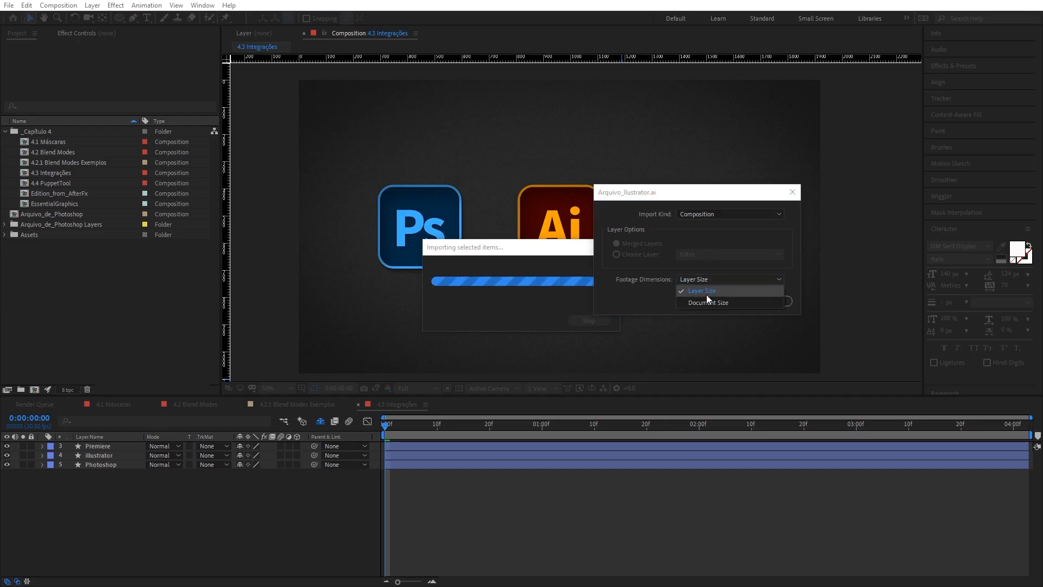
left_click(707, 290)
left_click(712, 301)
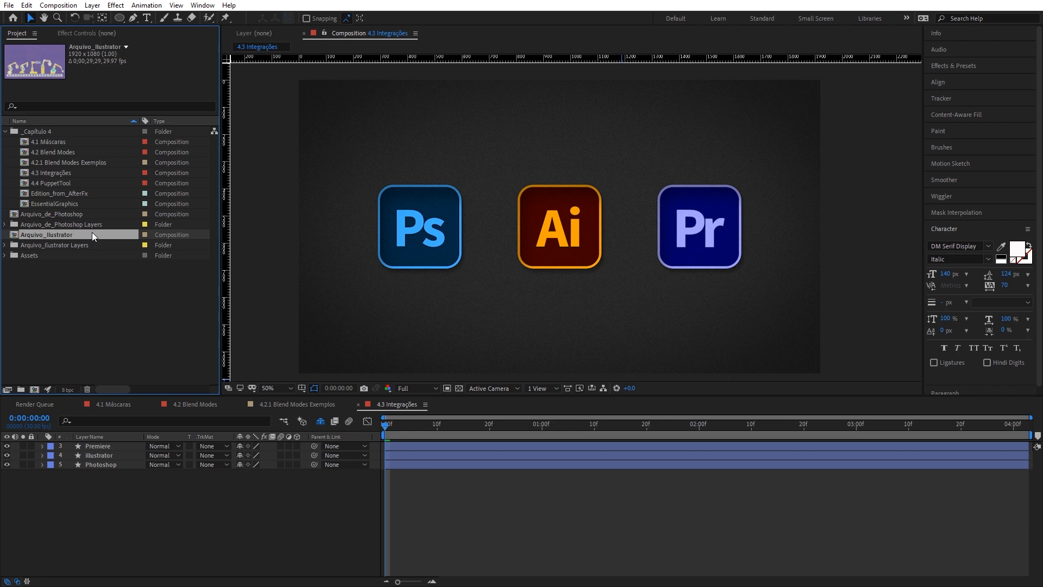
Step: Examine the imported vector files from BG to M5 Linhas in the Arquivo_Ilustrator Layers folder, and collapse the folder
left_click(95, 243)
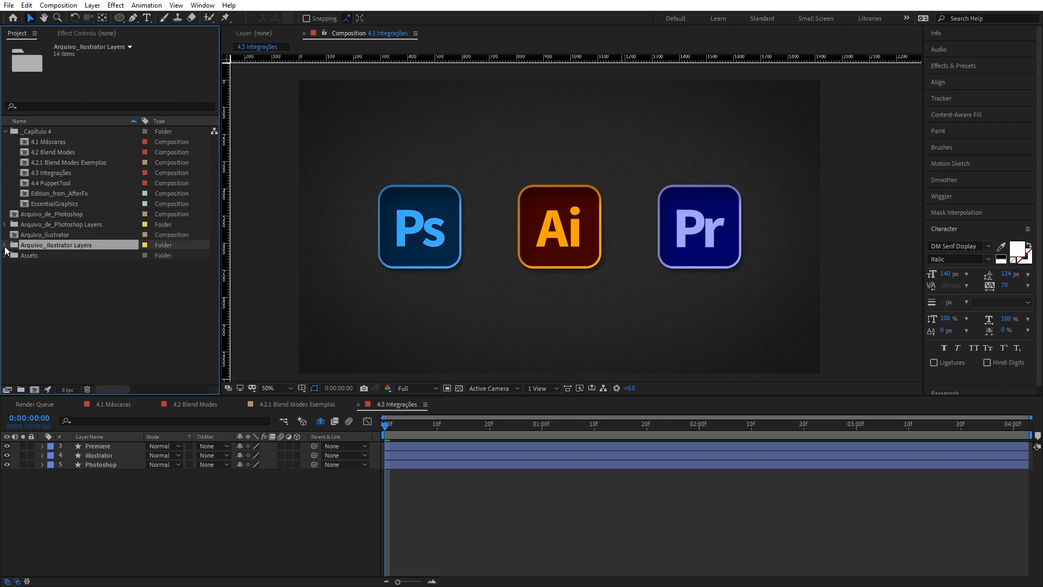
left_click(5, 246)
left_click(89, 234)
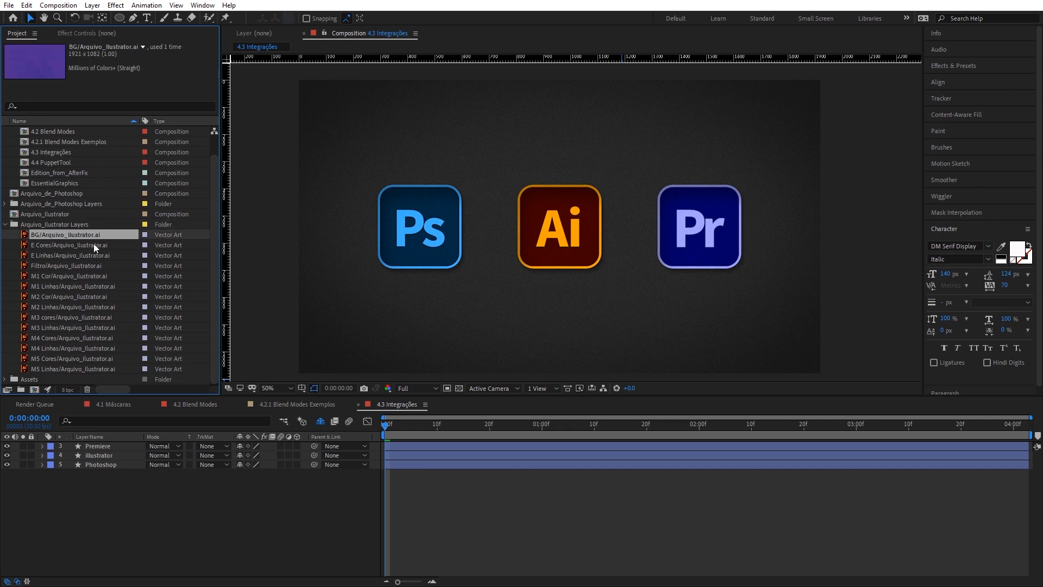
left_click(94, 245)
left_click(93, 256)
left_click(96, 276)
left_click(99, 296)
left_click(102, 327)
left_click(103, 349)
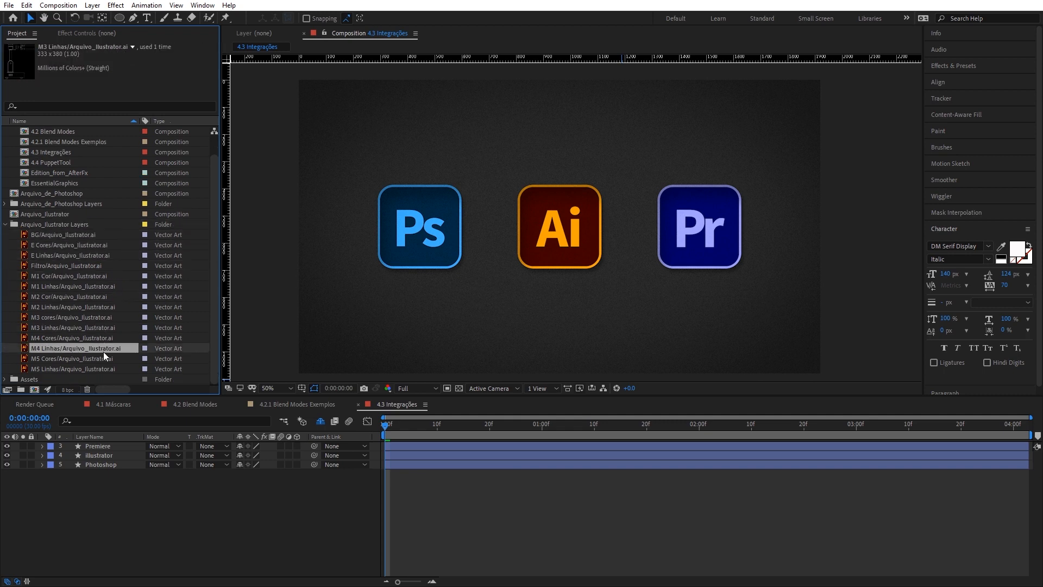
left_click(103, 364)
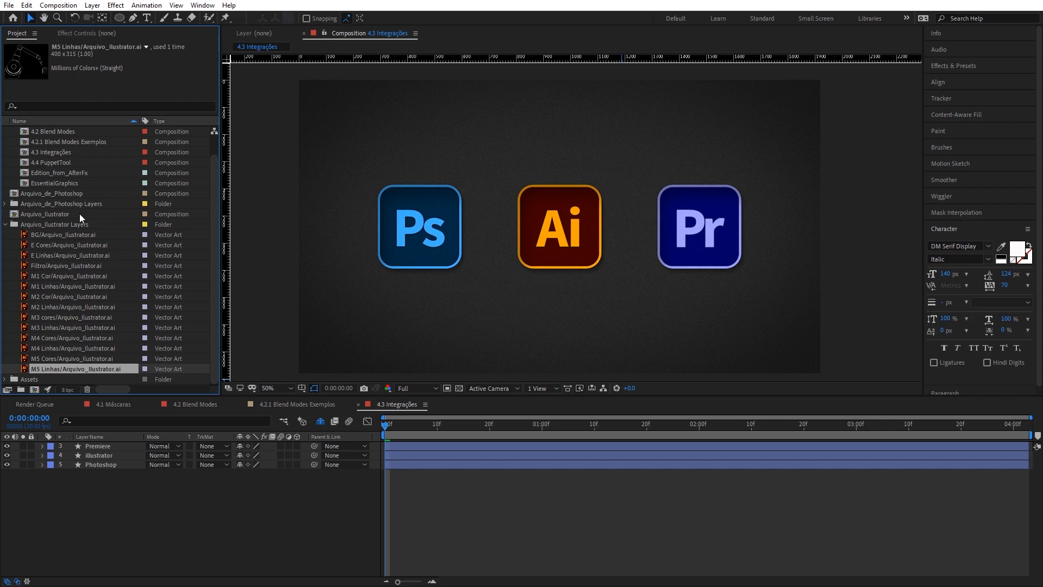
left_click(5, 224)
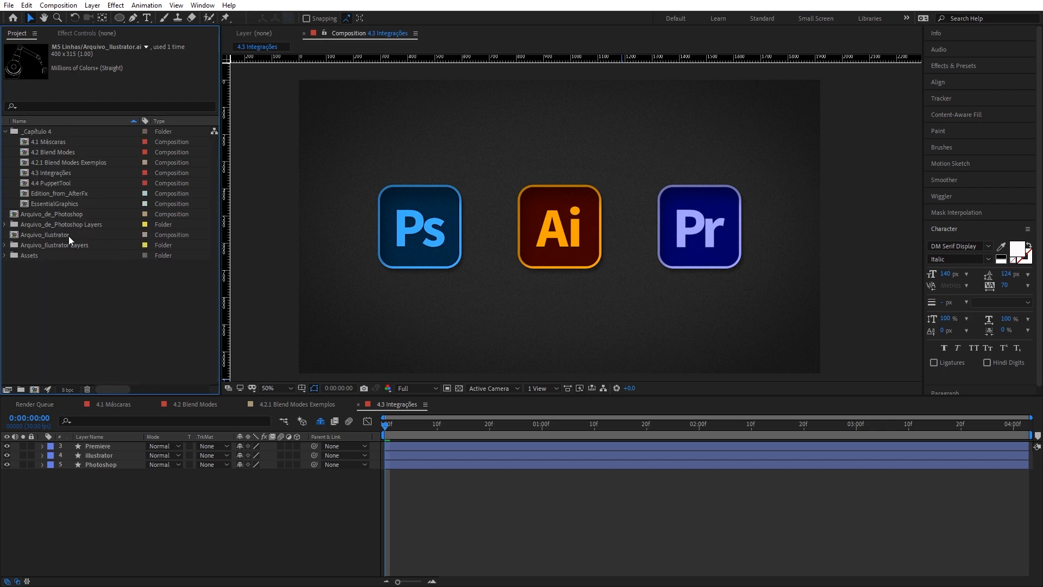
Step: Open the Arquivo_Ilustrator composition and tidy its timeline by narrowing the layer name column and hiding the In, Out, Duration and Stretch columns
double_click(68, 236)
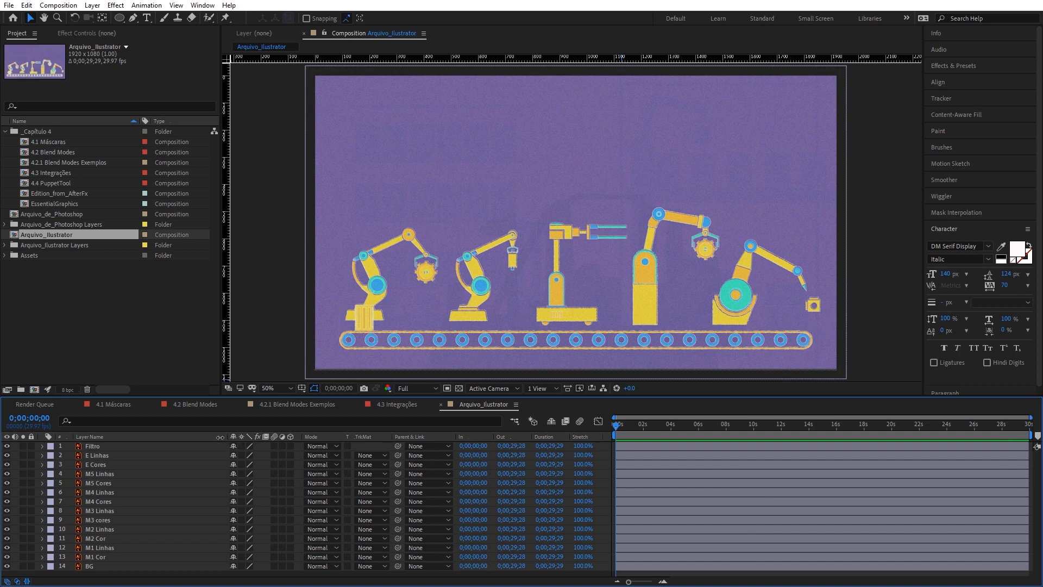
left_click_drag(220, 437, 156, 437)
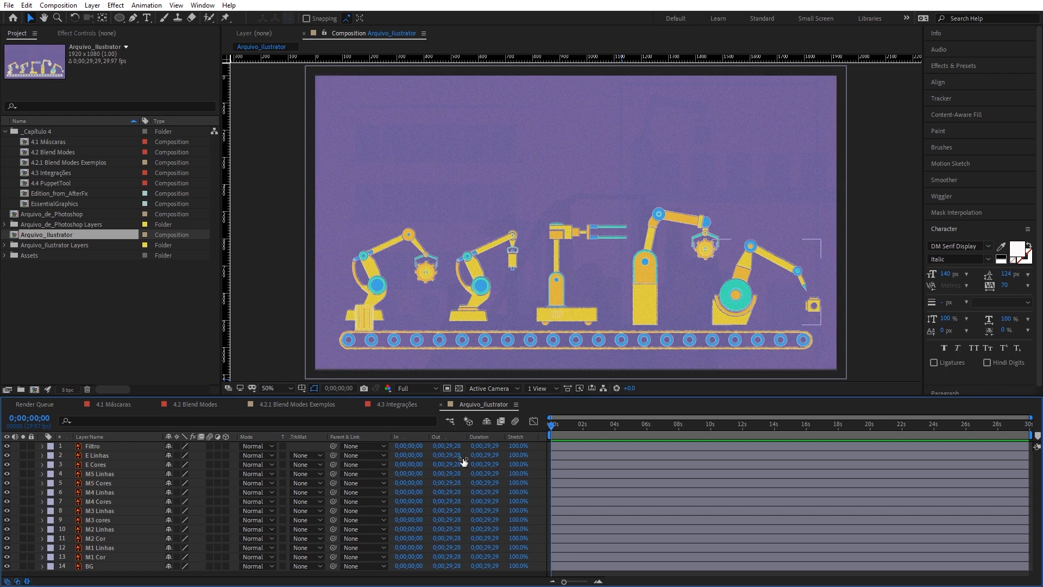
left_click(27, 582)
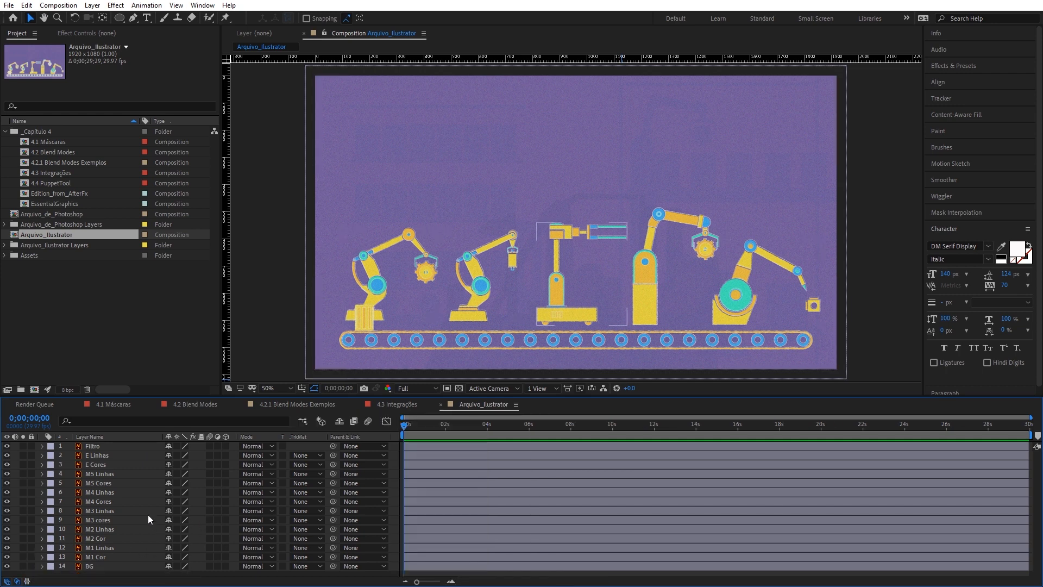
Step: Hide the Filtro layer in the Arquivo_Ilustrator composition
left_click(100, 443)
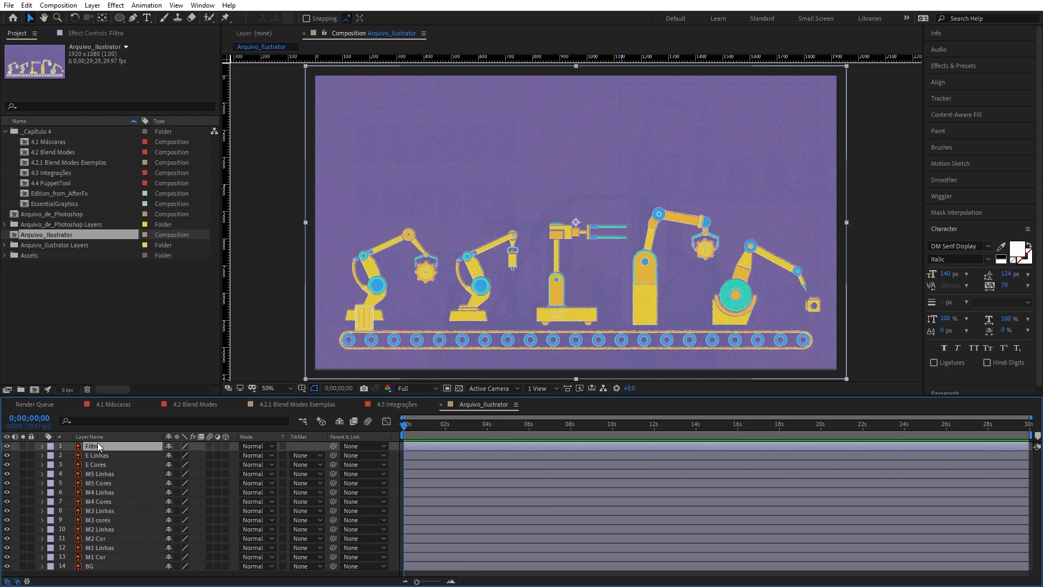
left_click(8, 446)
scroll(635, 272, "down", 1)
left_click(778, 310)
scroll(559, 276, "up", 4)
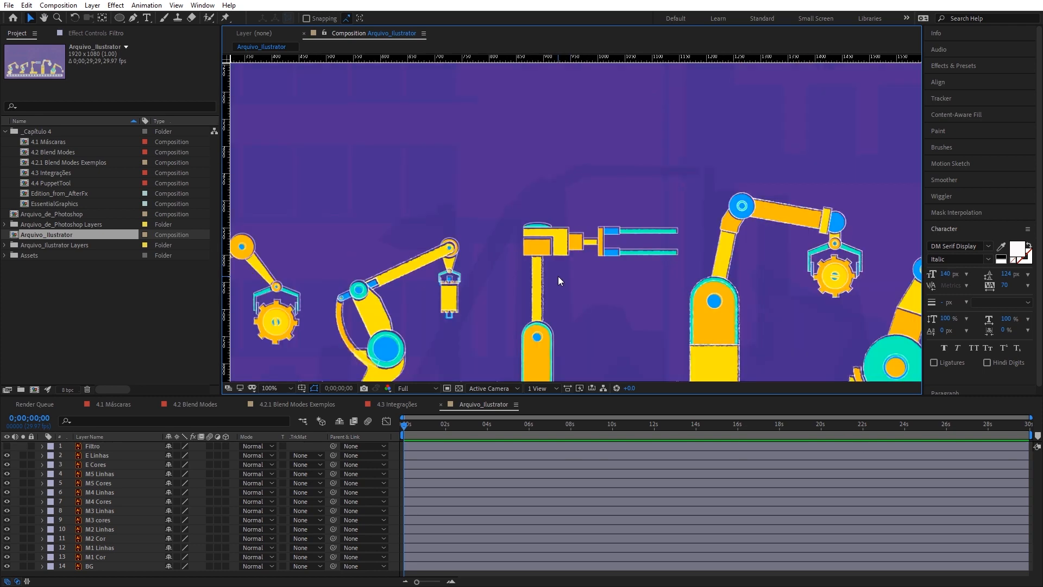
Step: Examine how the artwork is separated by selecting each machine and the conveyor belt in the composition view
left_click(539, 268)
scroll(539, 268, "down", 2)
left_click(717, 296)
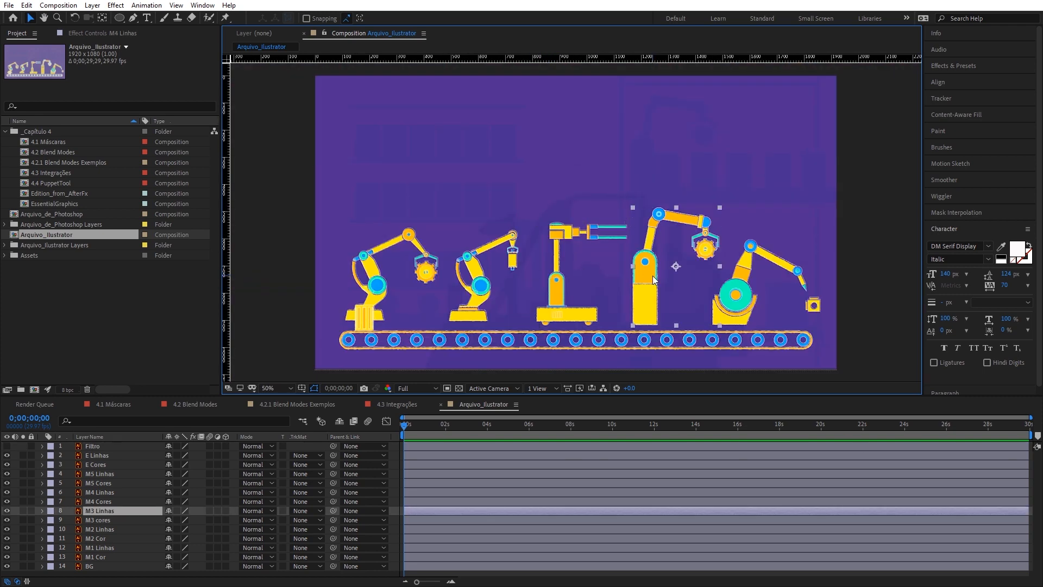
left_click(731, 294)
left_click(557, 277)
left_click(478, 283)
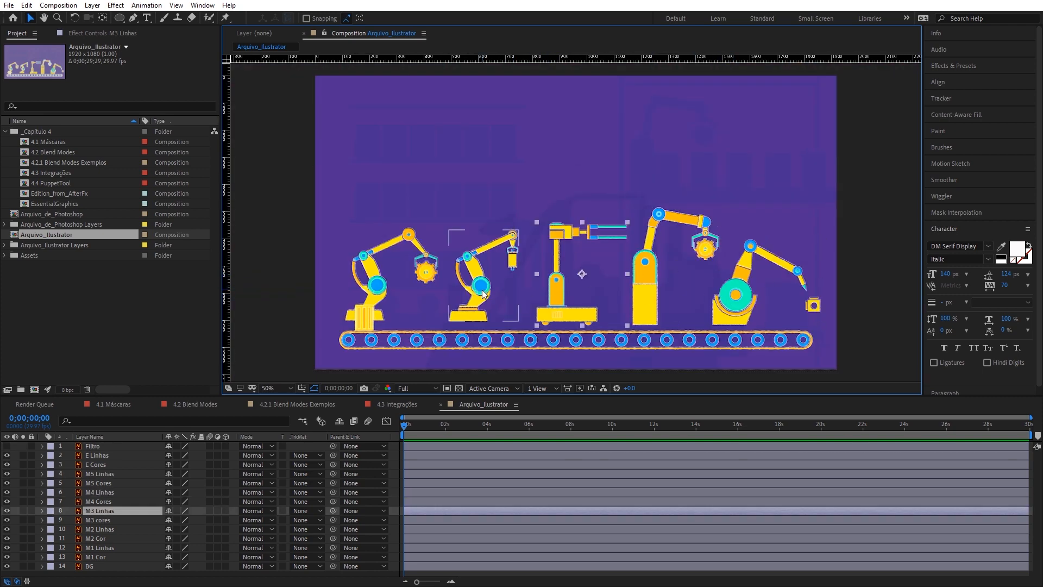
left_click(400, 290)
left_click(430, 346)
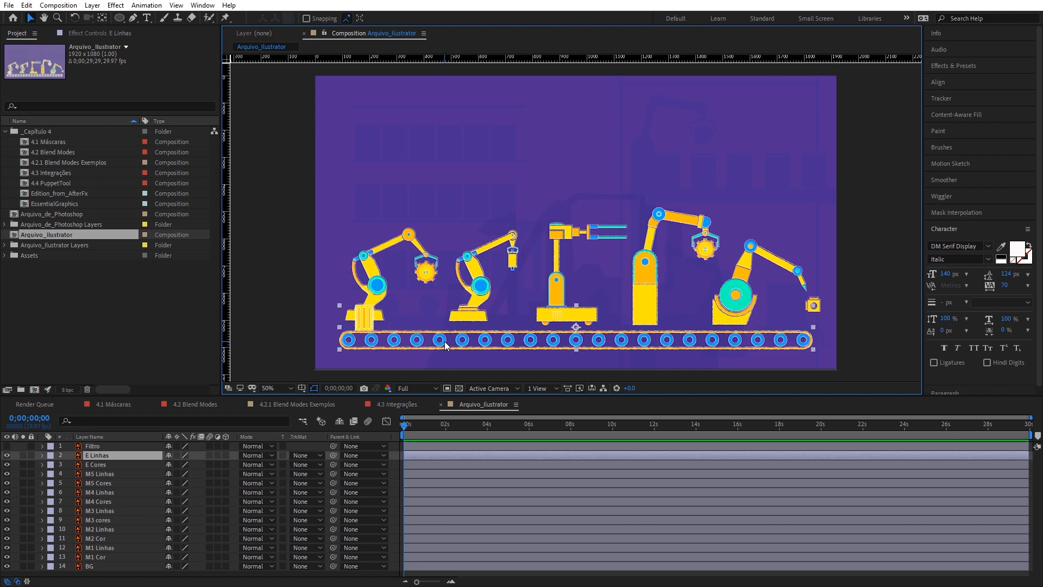
left_click(379, 277)
Step: Solo the BG layer and move it toward the right side of the composition frame
left_click(23, 566)
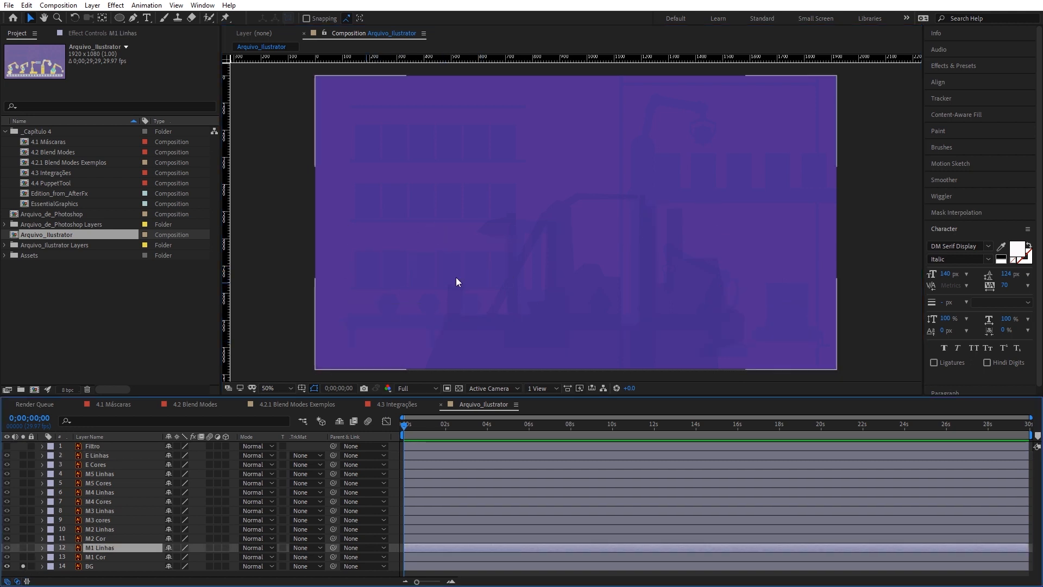
left_click_drag(590, 226, 716, 254)
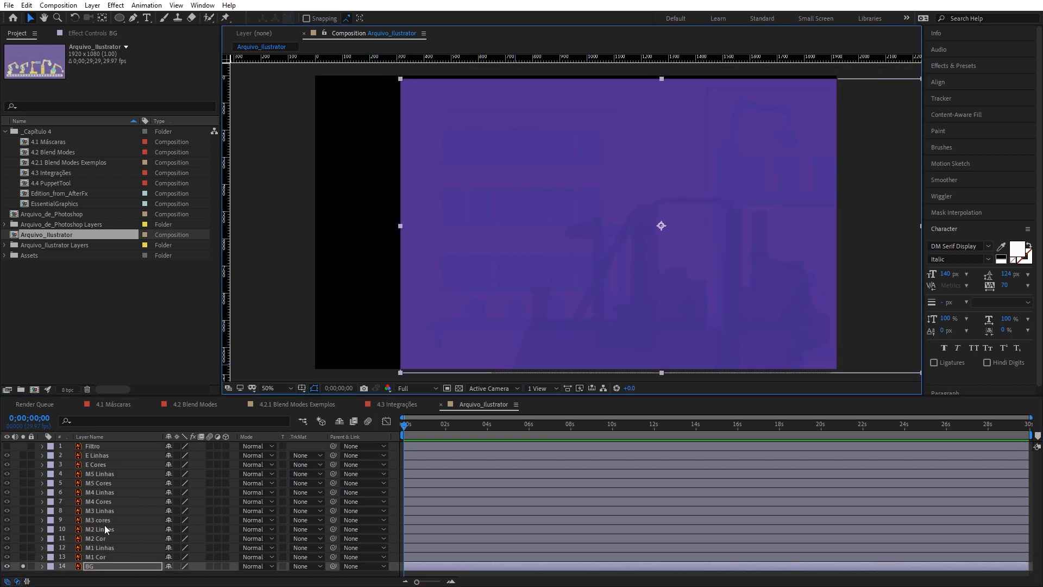
Step: Undo the BG layer's move and turn off its solo
key("ctrl+z")
left_click(23, 566)
left_click(133, 510)
Step: Try moving the M5 Linhas outlines away from the fifth machine's colours, and undo the move
left_click(116, 474)
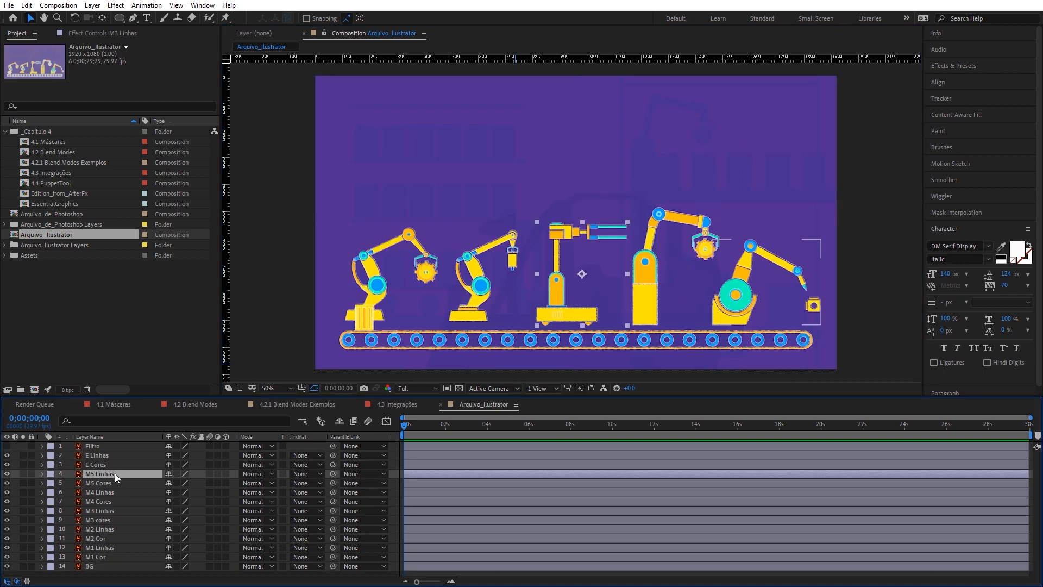
scroll(561, 271, "up", 2)
left_click_drag(771, 282, 420, 226)
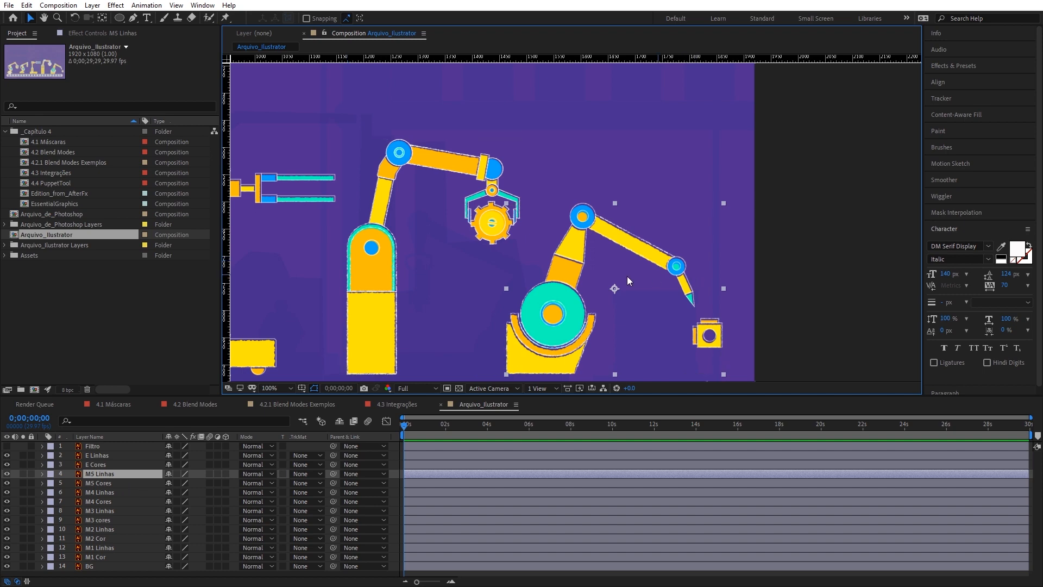
scroll(627, 276, "up", 2)
left_click_drag(611, 272, 722, 96)
key("ctrl+z")
Step: Try shifting the M5 Cores layer away from its outlines, and undo the shift
left_click(119, 483)
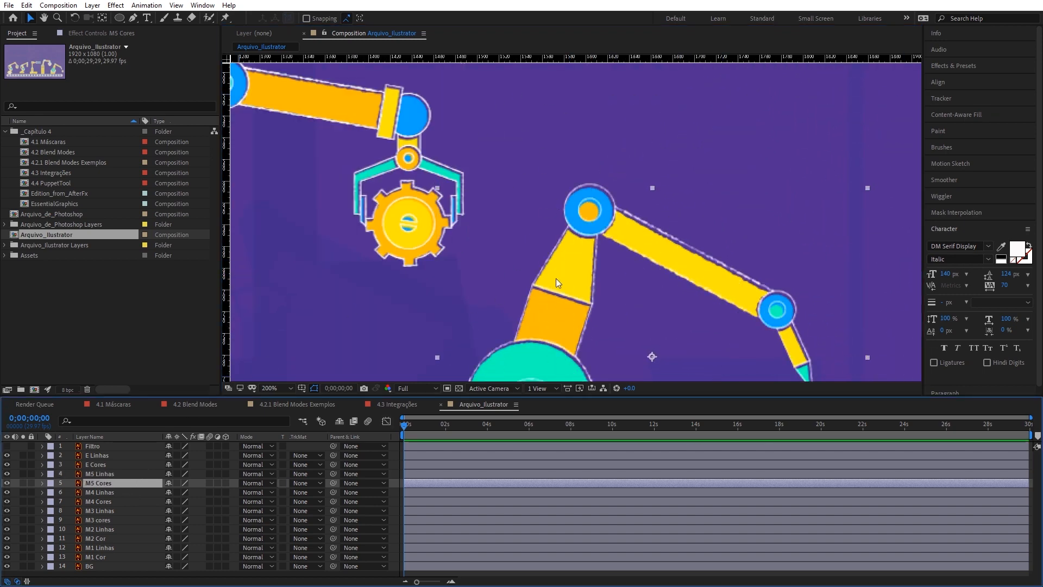
left_click_drag(556, 278, 605, 259)
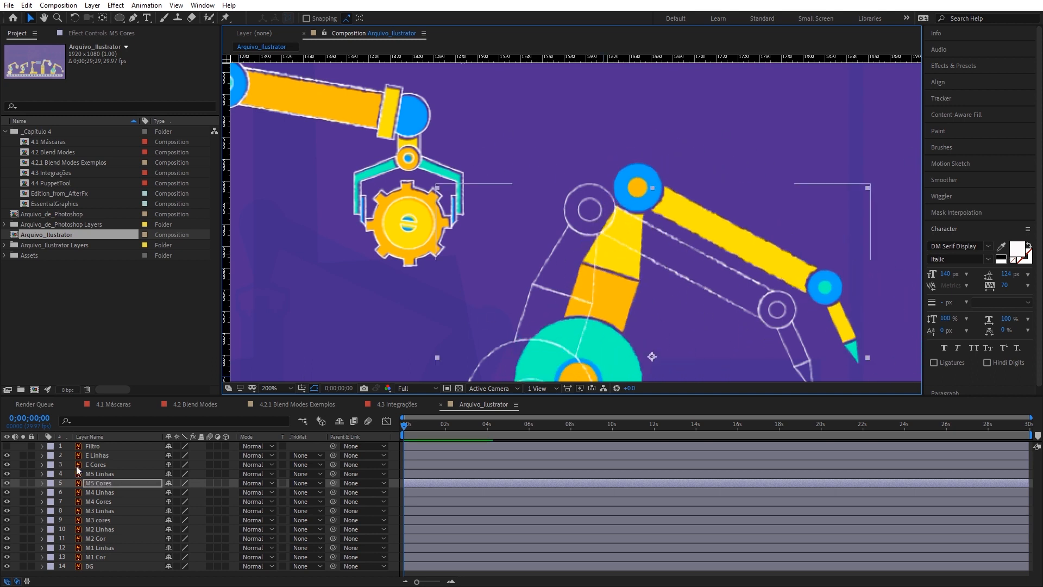
key("ctrl+z")
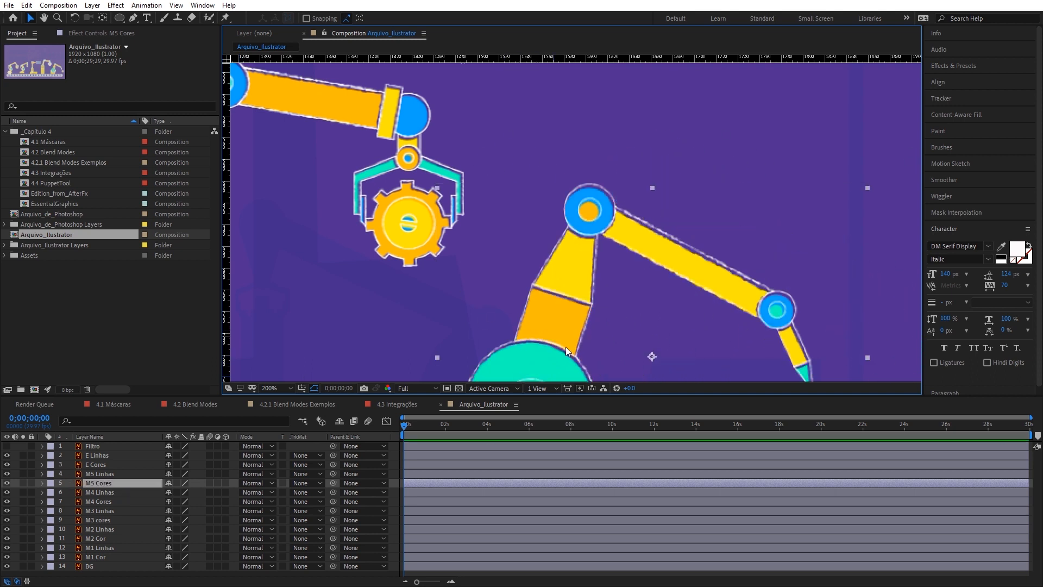
Step: Turn on continuous rasterization for every layer from E Linhas down to BG
key("period")
key("period")
scroll(533, 278, "down", 6)
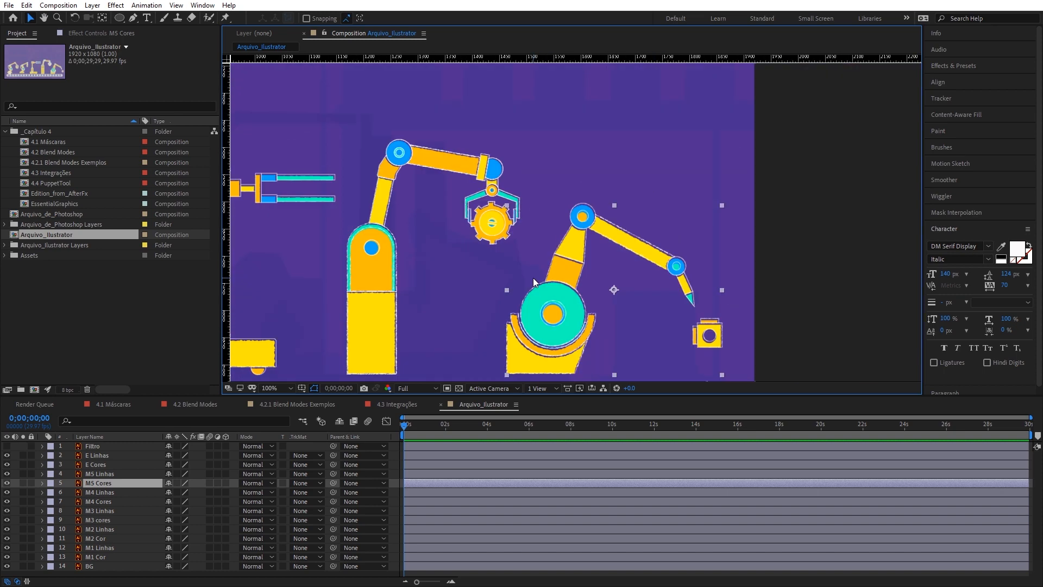
scroll(532, 278, "up", 7)
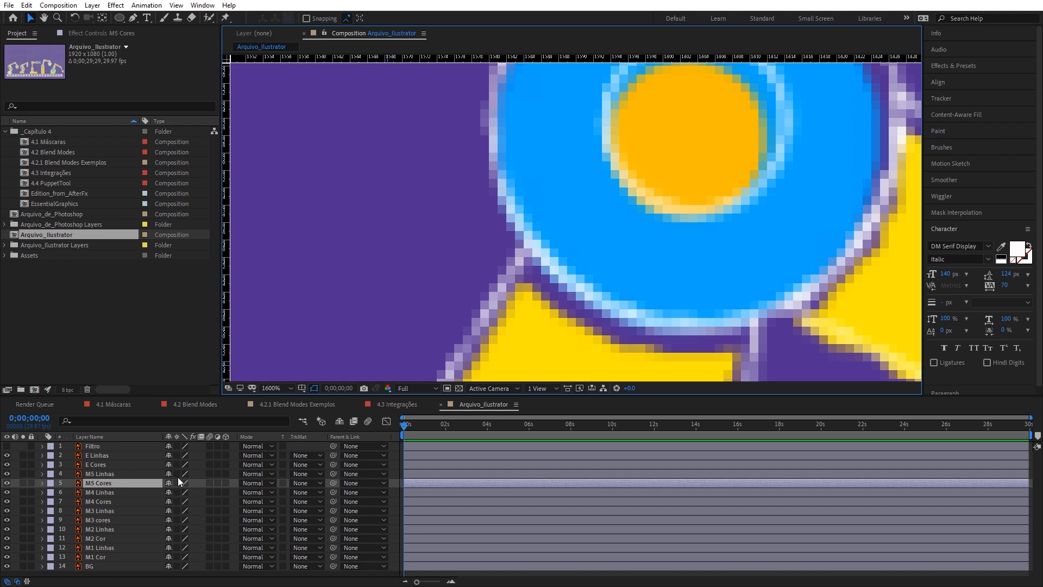
left_click(178, 452)
left_click_drag(176, 465, 178, 564)
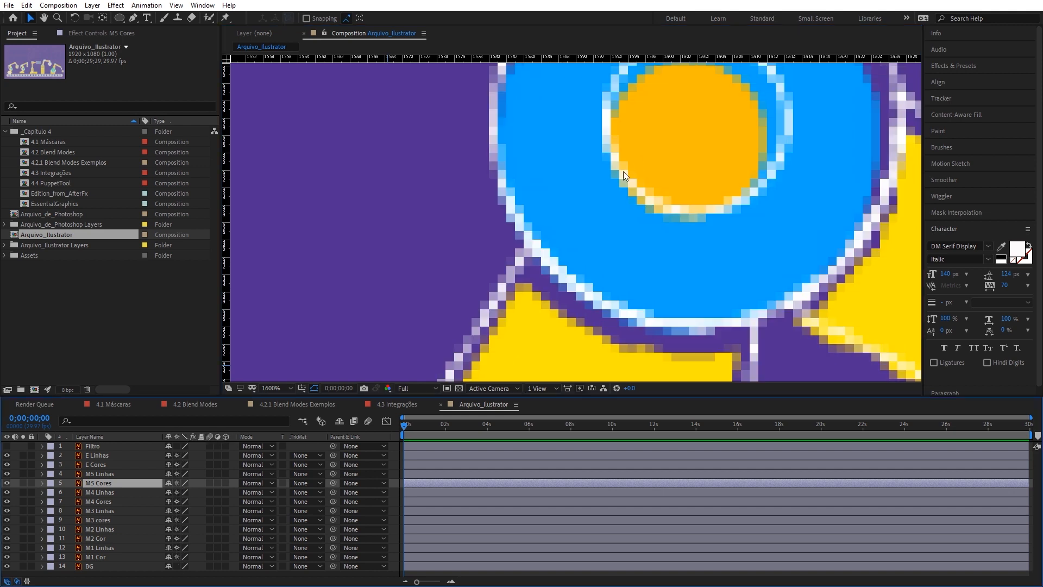
Step: Examine the edge quality of the fifth machine's arm at several magnifications
scroll(503, 175, "down", 2)
scroll(587, 238, "up", 2)
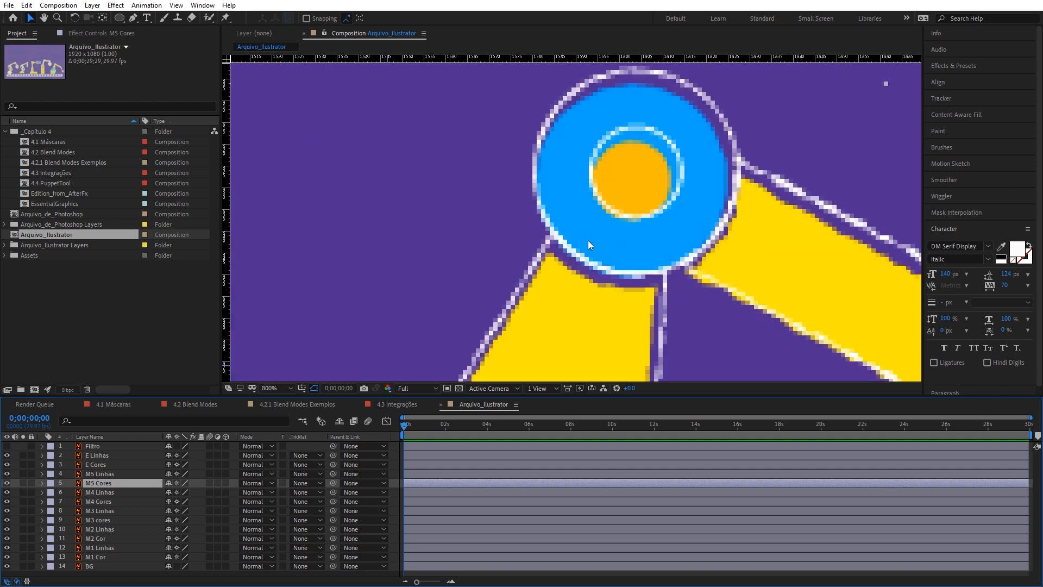
scroll(669, 246, "down", 3)
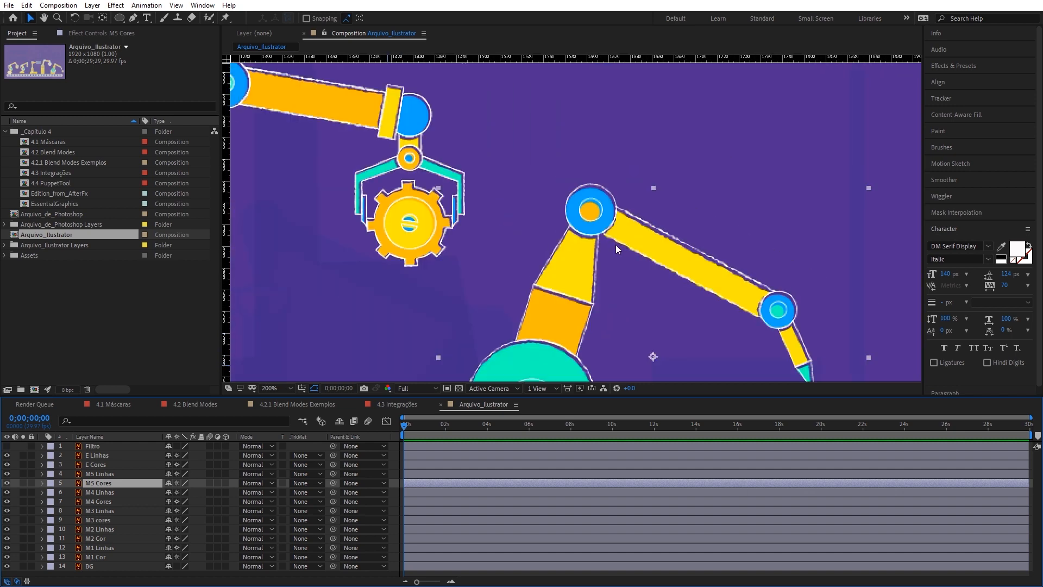
scroll(615, 245, "up", 3)
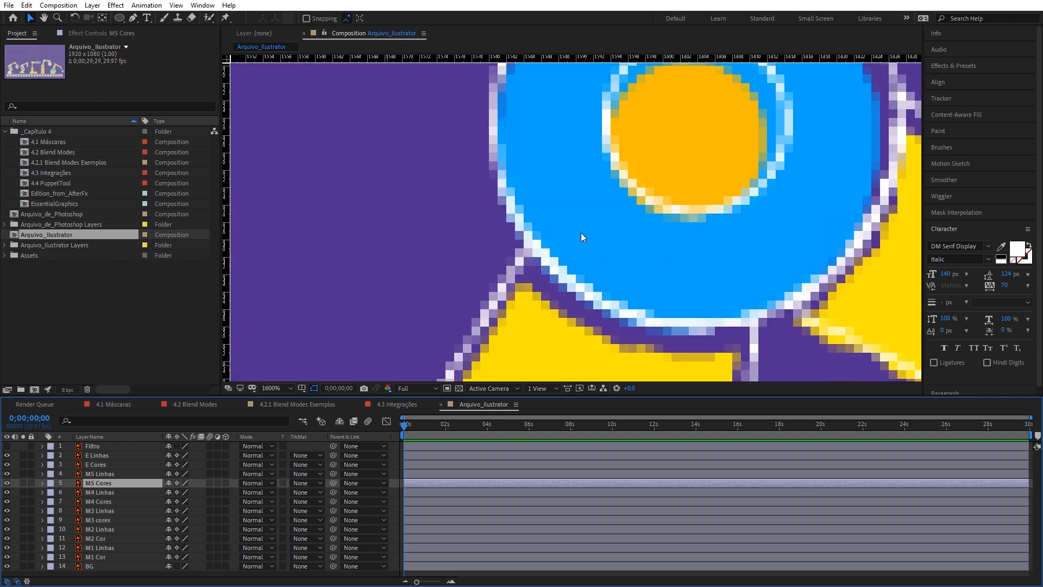
scroll(664, 240, "down", 4)
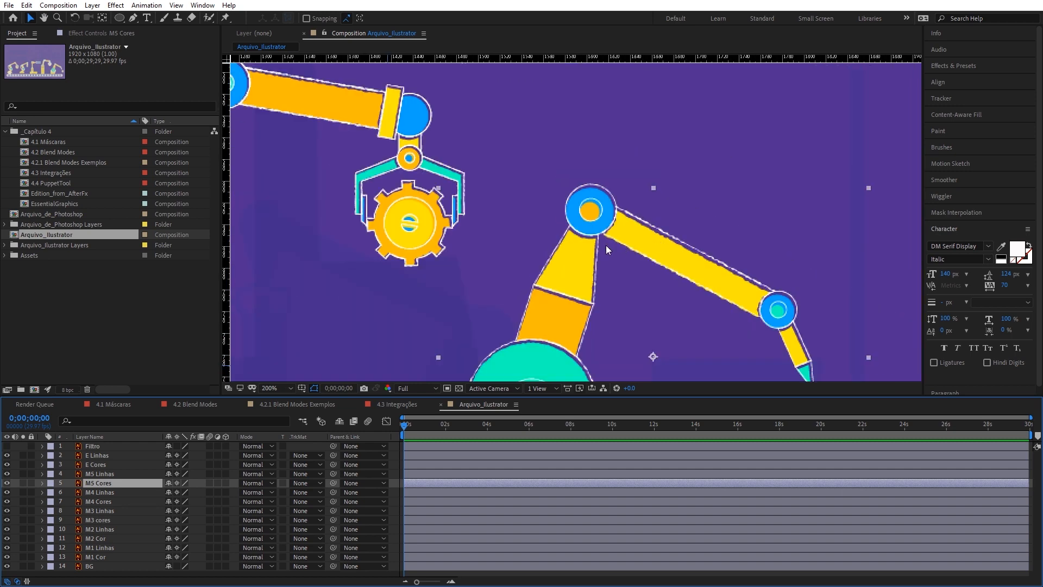
scroll(591, 305, "down", 4)
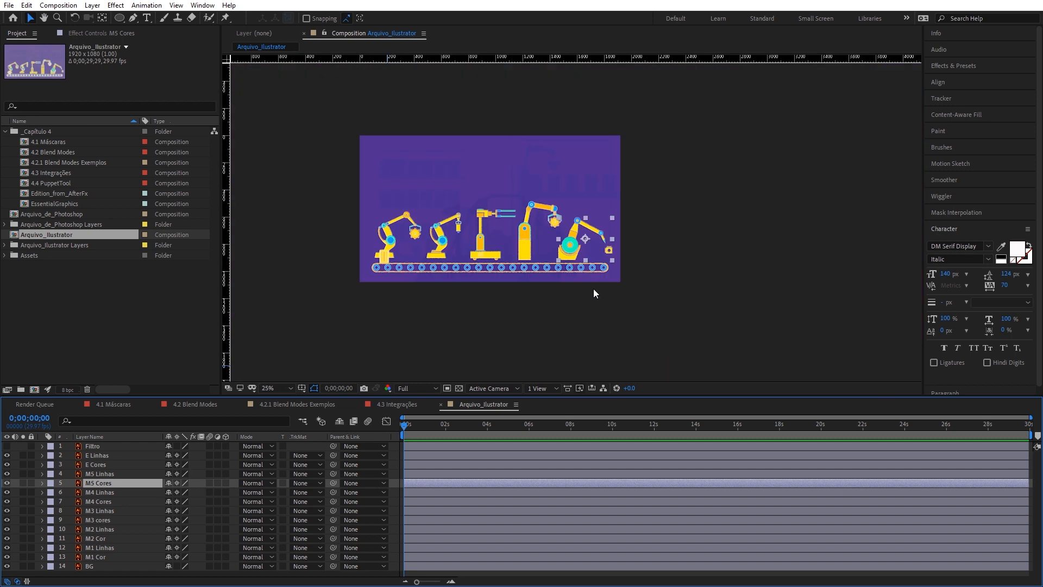
scroll(593, 288, "up", 2)
Step: Try enlarging the M5 Linhas and M5 Cores layers together to inspect their edges, and undo the scaling
left_click(119, 474, "ctrl")
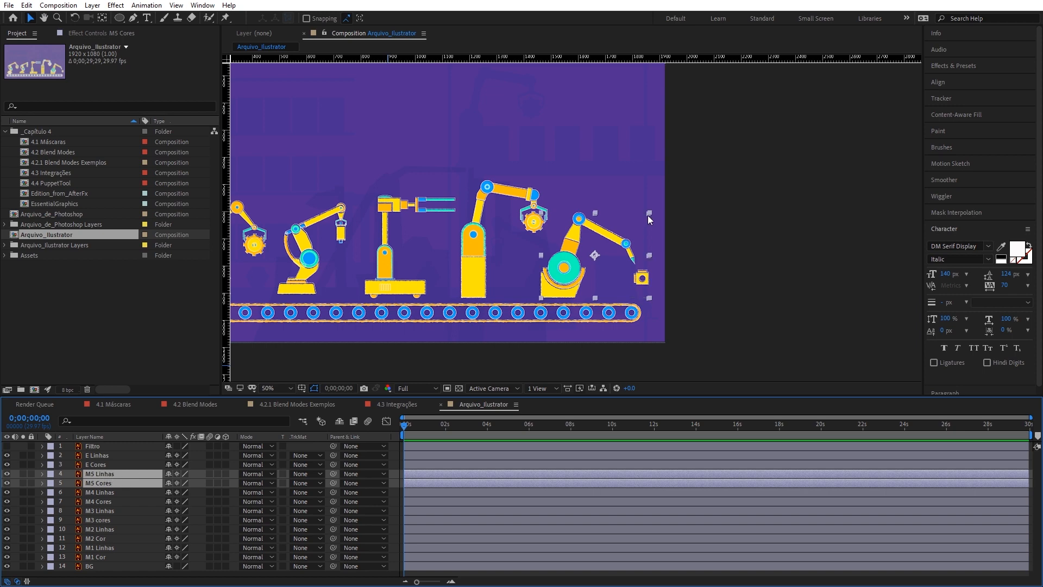
left_click_drag(648, 215, 826, 94)
scroll(422, 234, "up", 6)
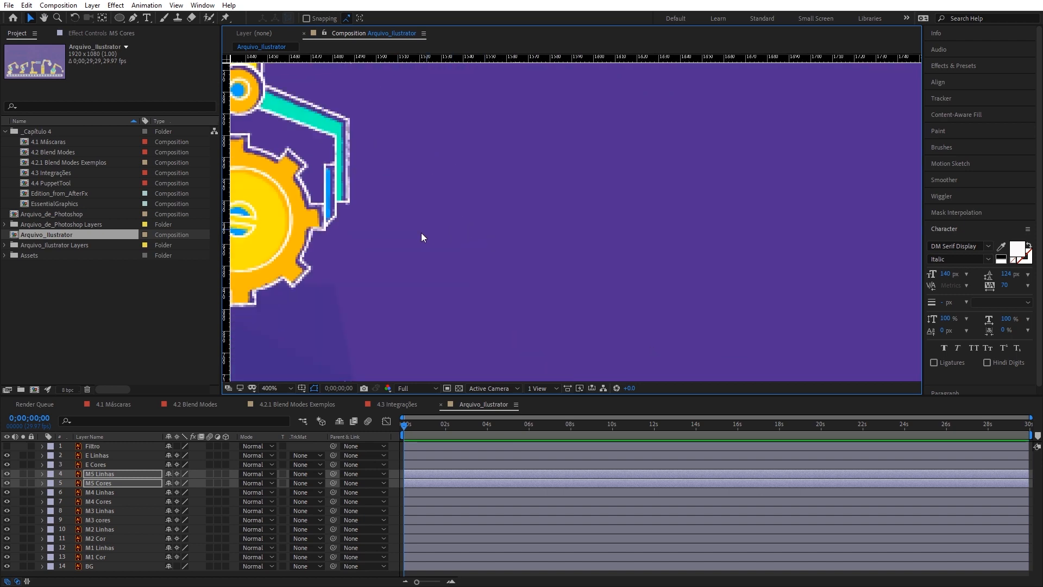
left_click_drag(379, 262, 727, 252)
left_click_drag(489, 248, 556, 249)
key("ctrl+z")
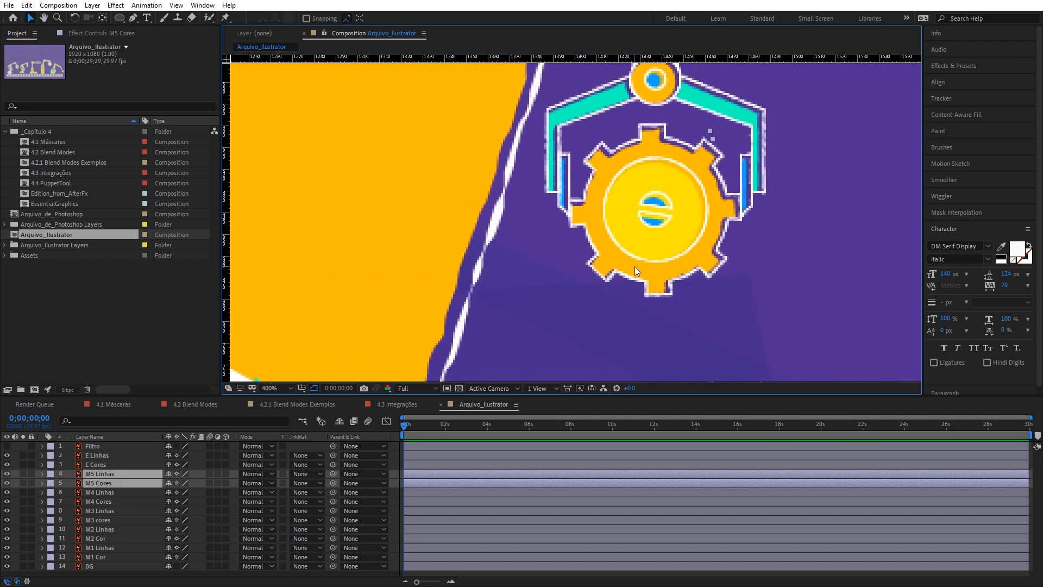
scroll(634, 266, "down", 6)
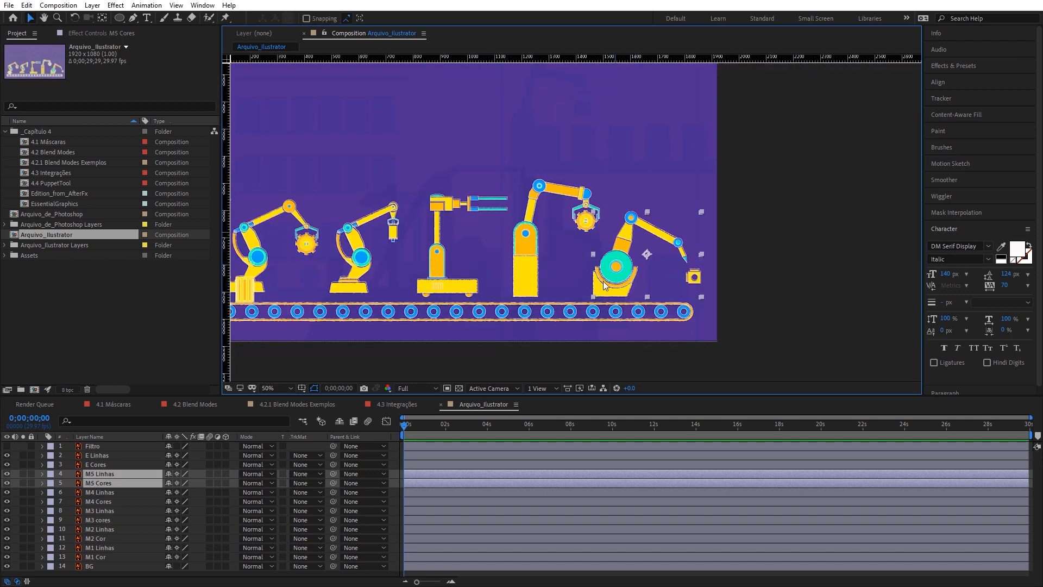
Step: Examine the conveyor belt's E Linhas layer and the neighbouring machines up close
left_click(784, 280)
key("h")
left_click_drag(625, 270, 732, 279)
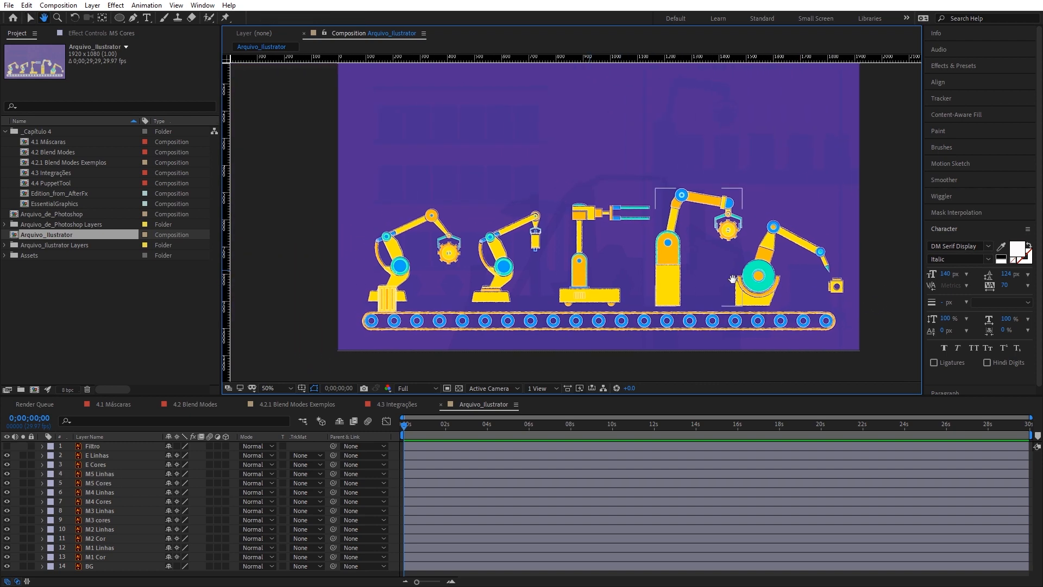
key("v")
left_click(113, 455)
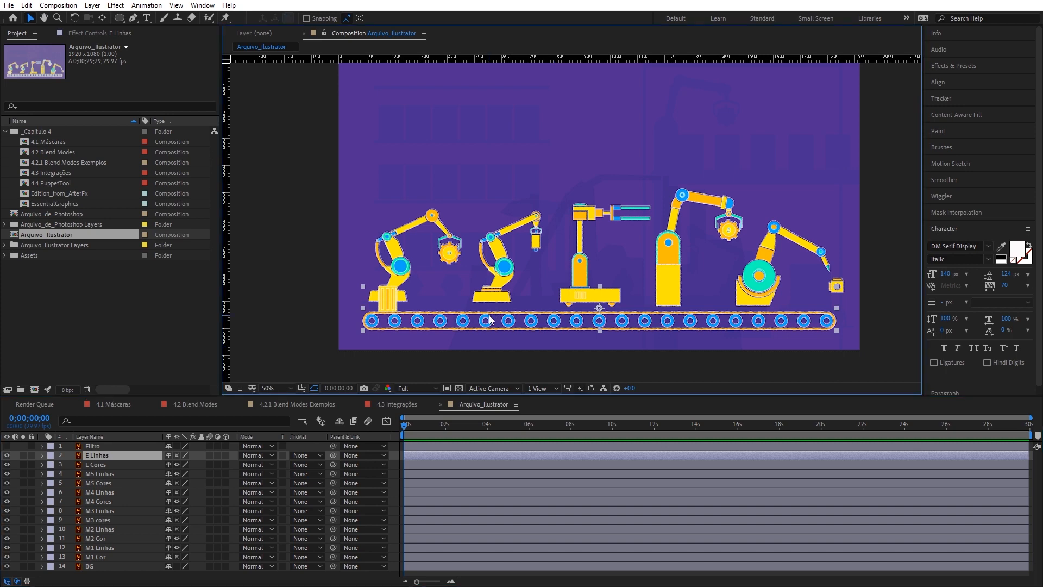
key("period")
key("period")
key("period")
key("period")
key("h")
left_click_drag(656, 298, 580, 137)
scroll(585, 236, "down", 5)
scroll(585, 240, "up", 3)
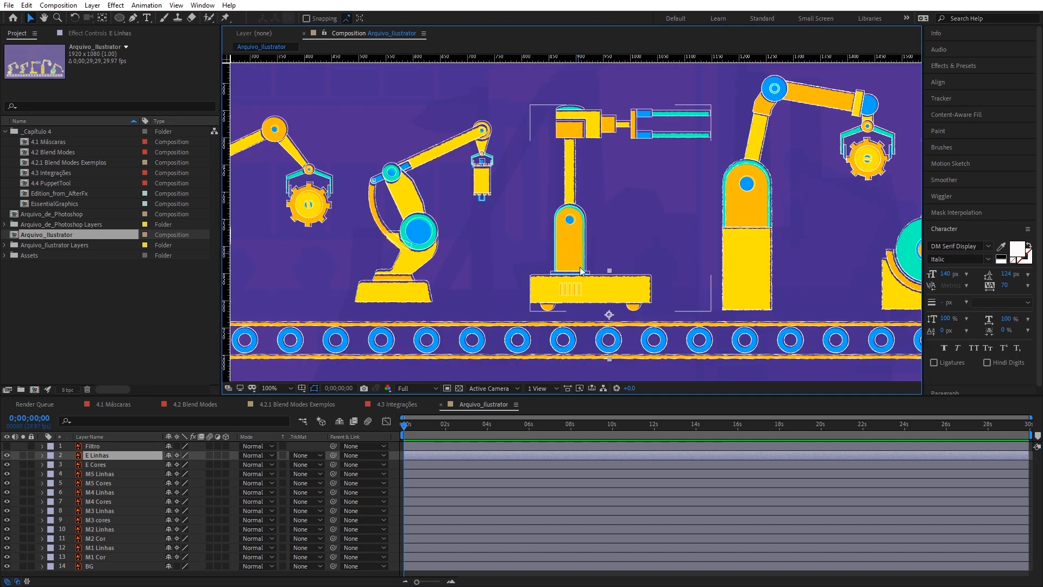
left_click_drag(571, 279, 565, 247)
key("ctrl+z")
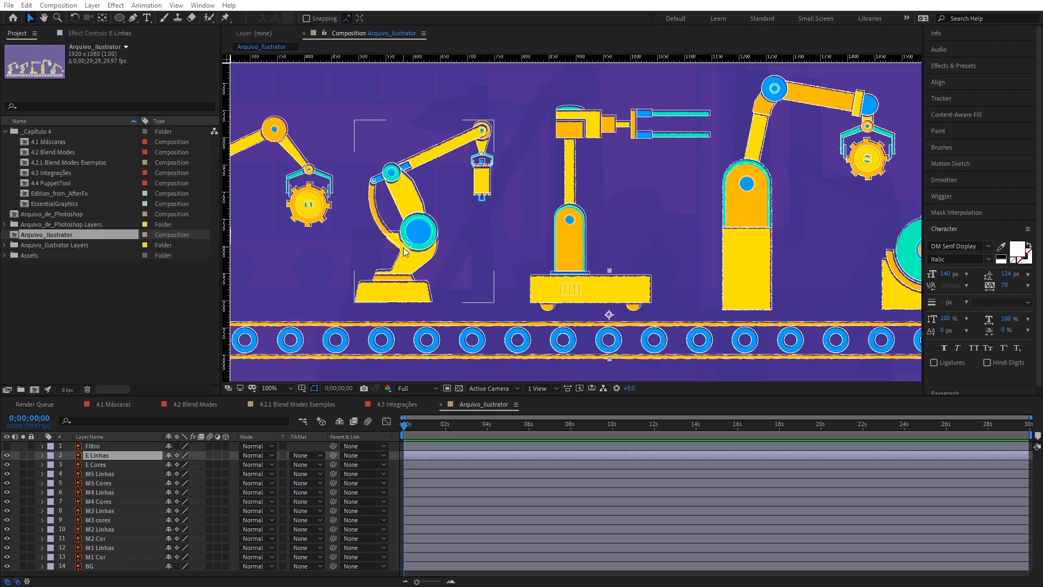
Step: Switch to Illustrator to view the layer structure of Arquivo_Ilustrator.ai, and return to After Effects
key("alt+Tab")
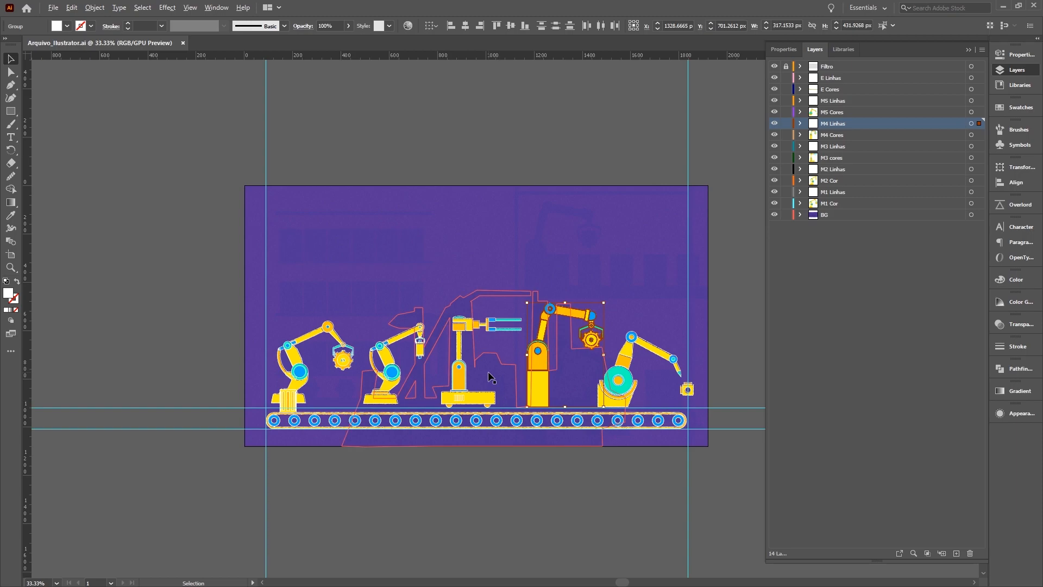
key("alt+Tab")
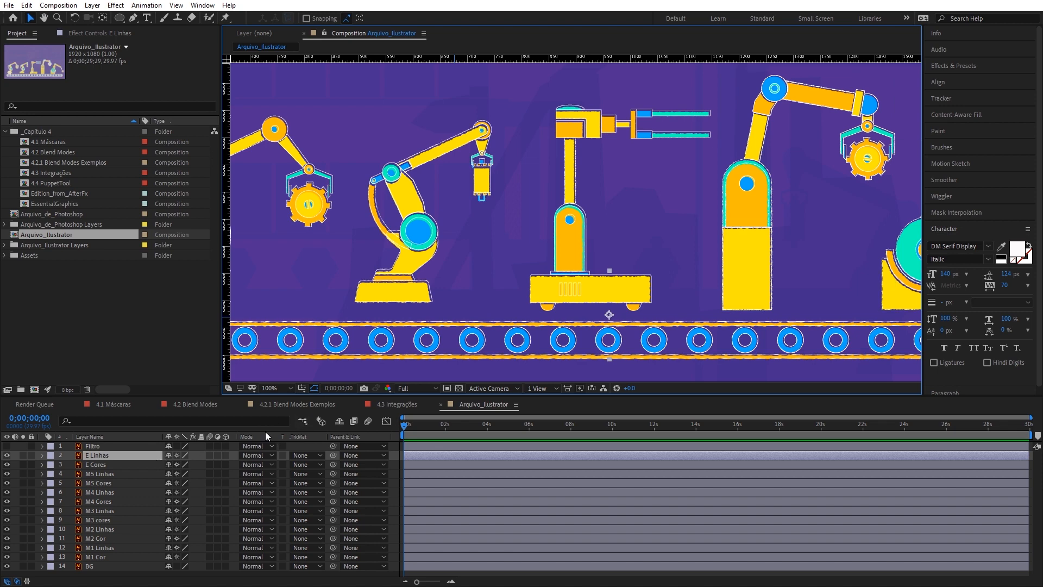
Step: Select the M3 cores layer and hide all other layers except BG
left_click(562, 258)
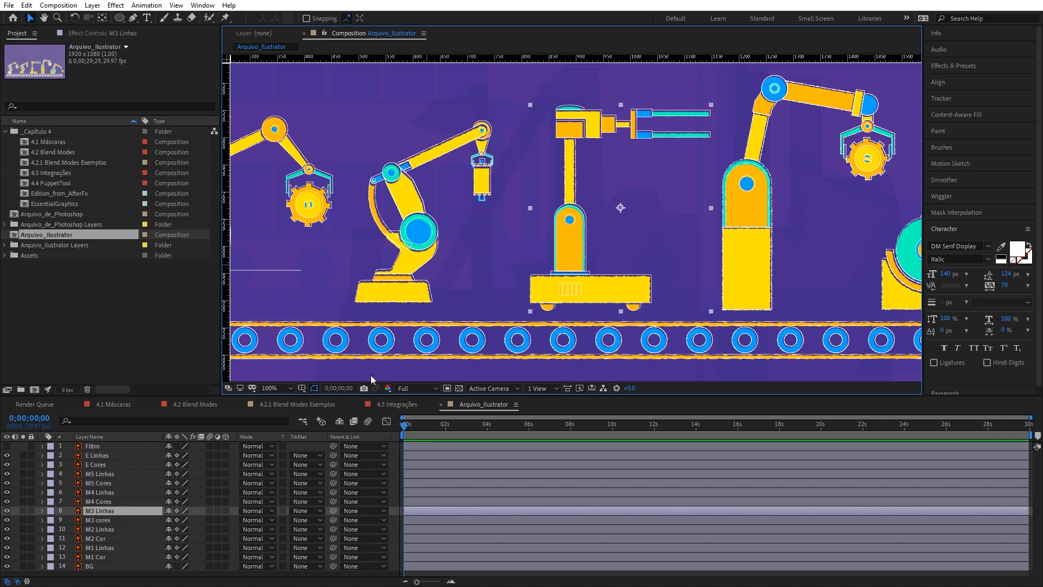
left_click(108, 513)
left_click(116, 521)
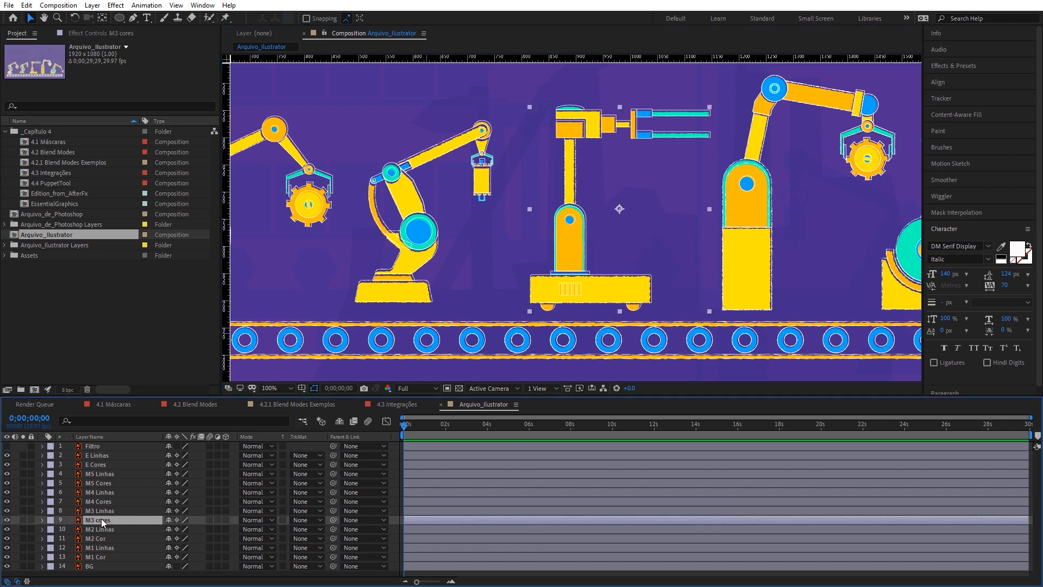
left_click_drag(6, 455, 9, 558)
left_click(8, 521)
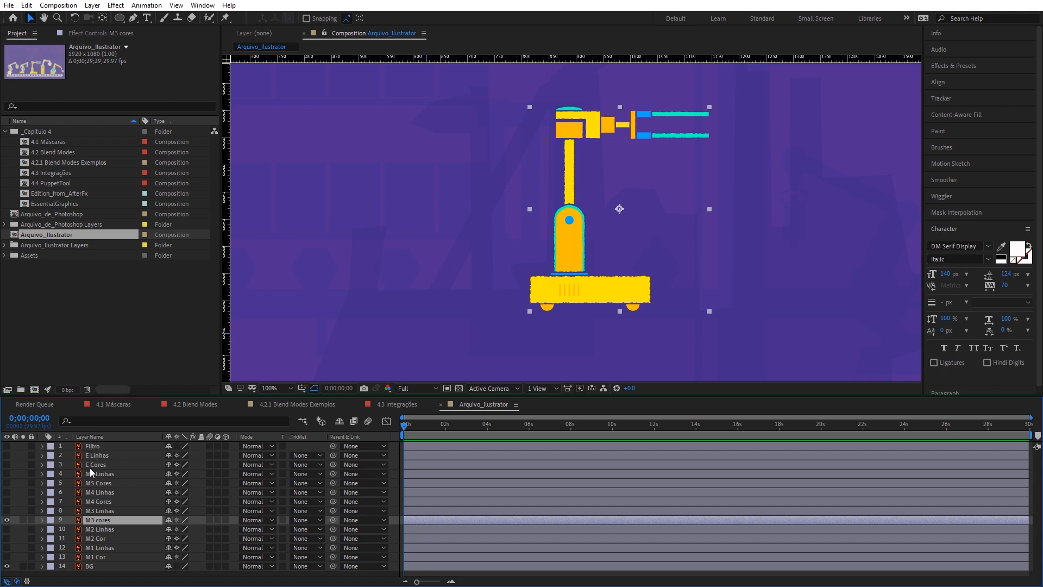
Step: Create shapes from the M3 cores vector layer
right_click(98, 523)
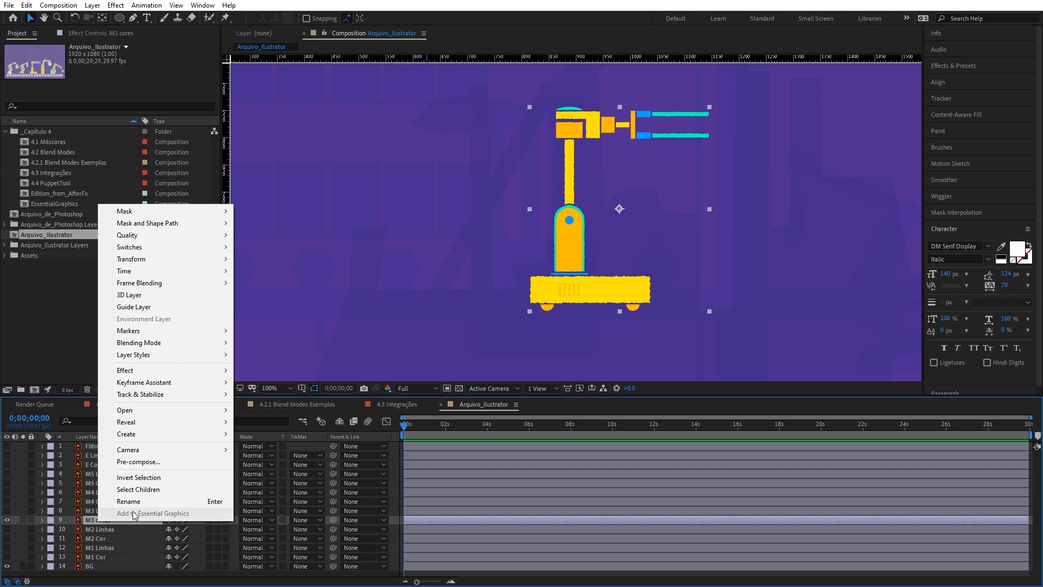
mouse_move(172, 435)
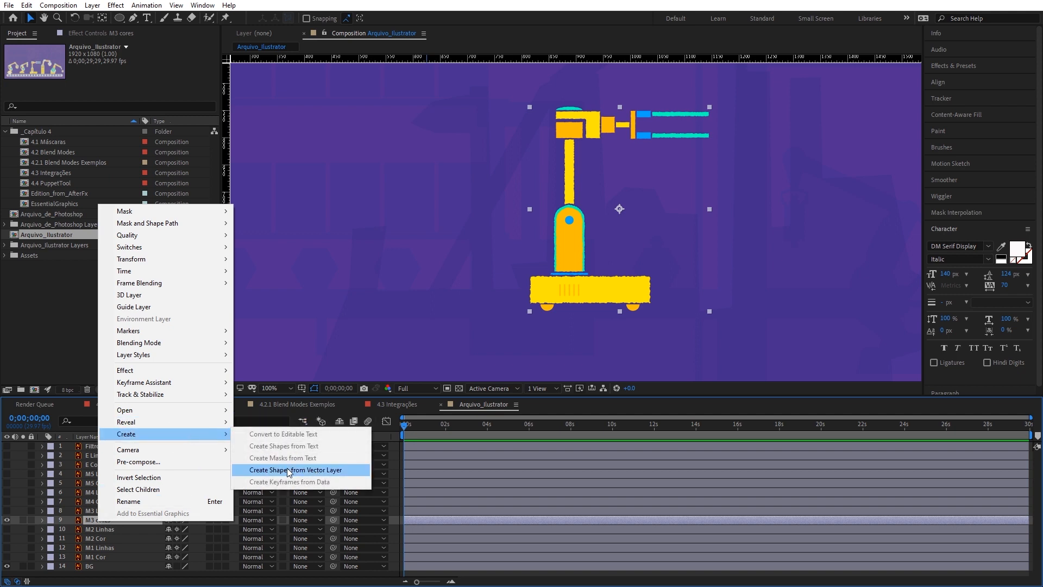
left_click(296, 470)
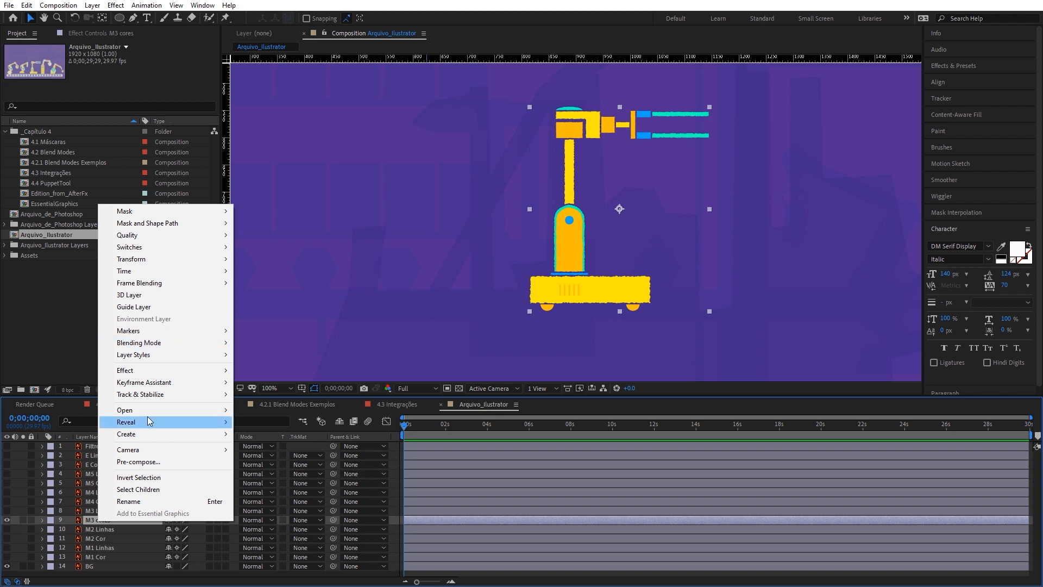
left_click(333, 475)
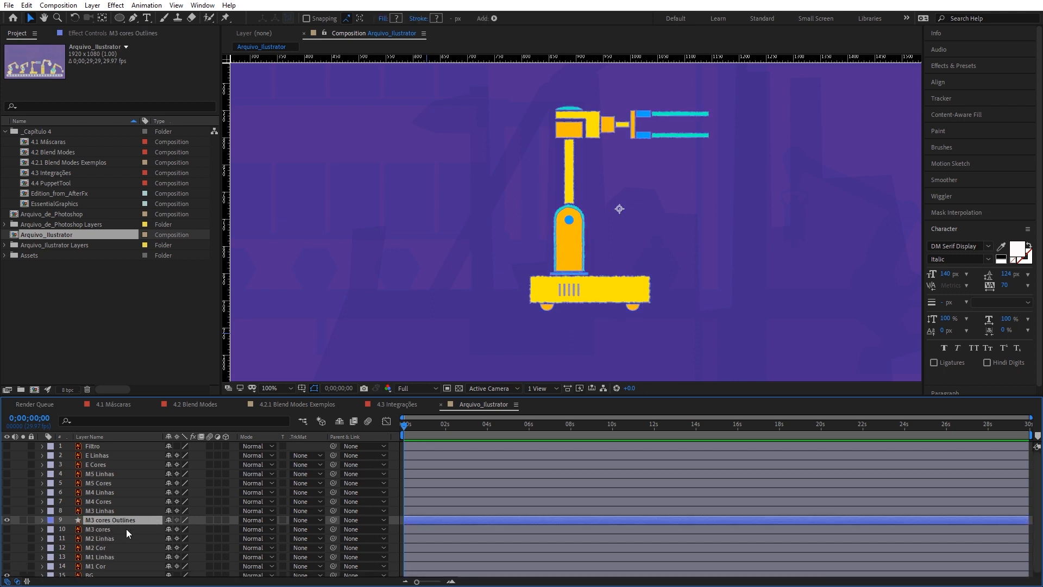
Step: Compare the M3 cores layer with the M3 cores Outlines shape layer and inspect its outlines up close
left_click(119, 530)
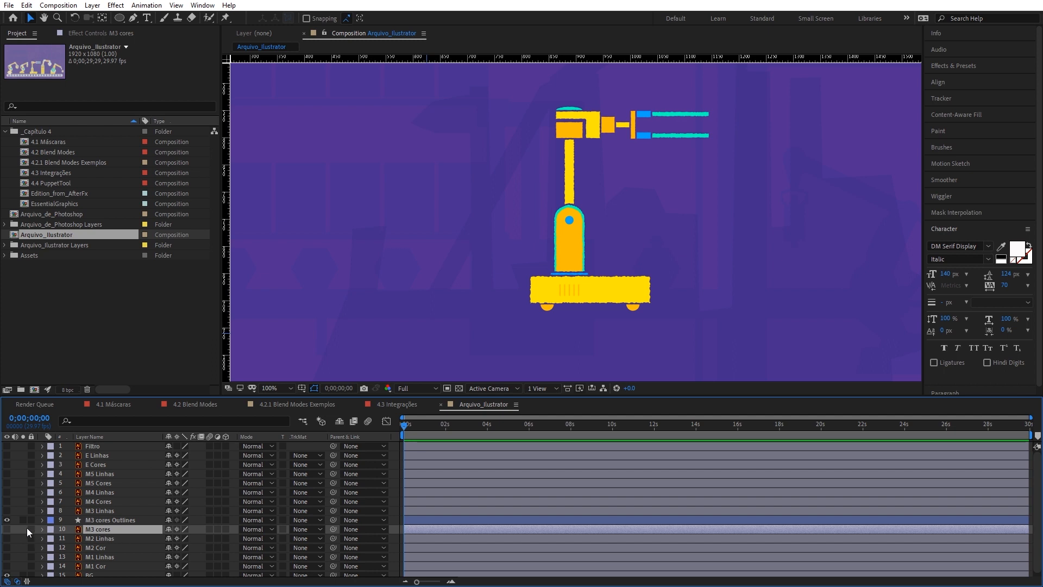
left_click(108, 520)
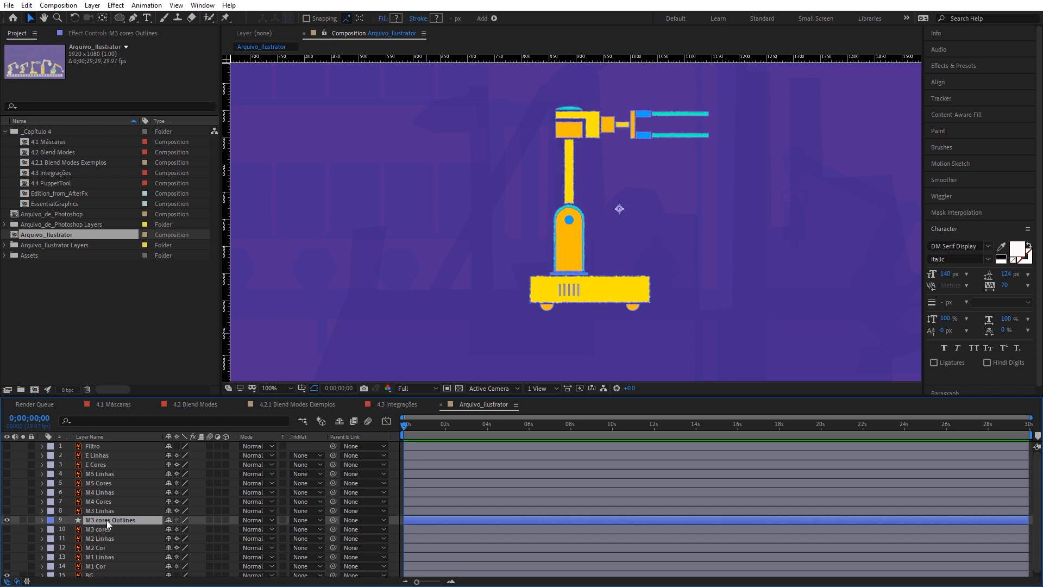
key("period")
key("period")
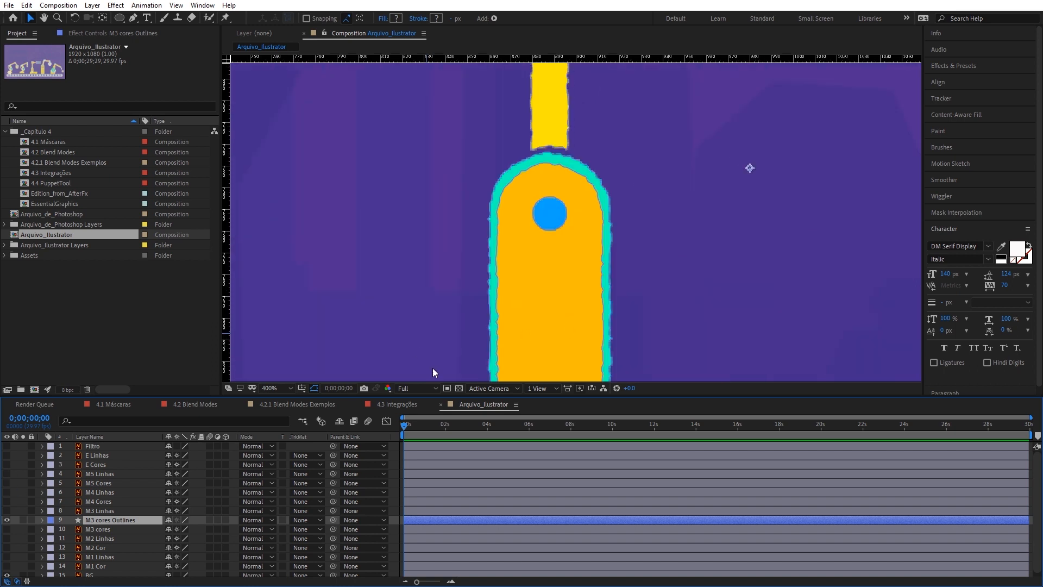
key("space")
left_click_drag(596, 337, 593, 132)
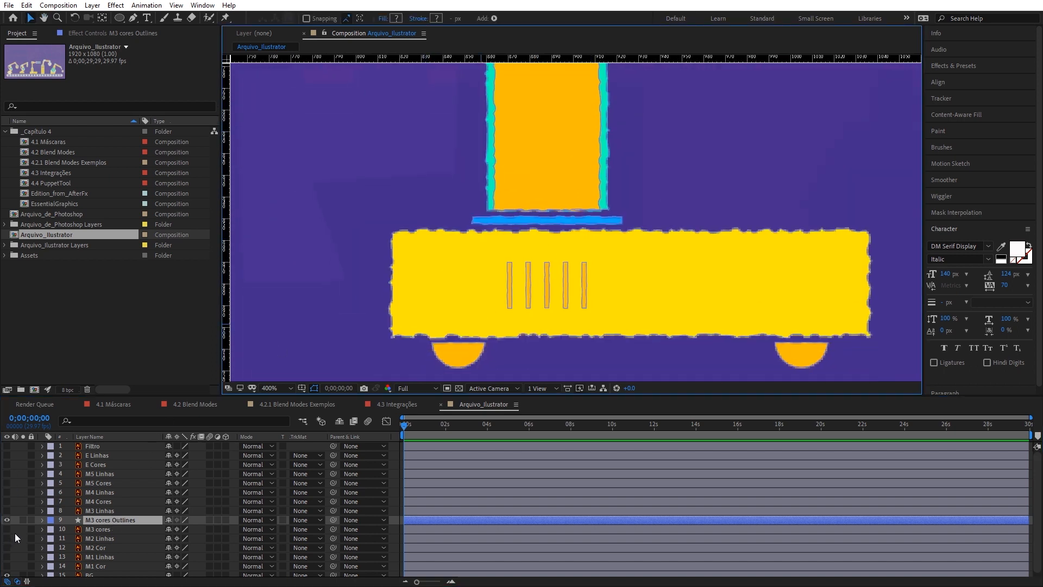
Step: Expand the contents of the M3 cores Outlines layer and select the shape group of the machine's yellow base
left_click(42, 520)
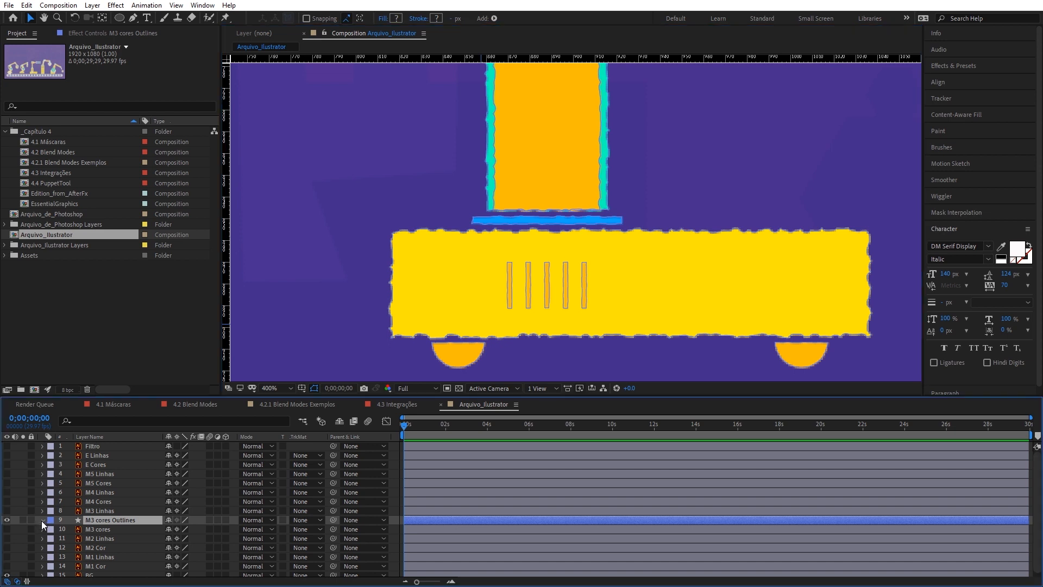
scroll(106, 505, "down", 1)
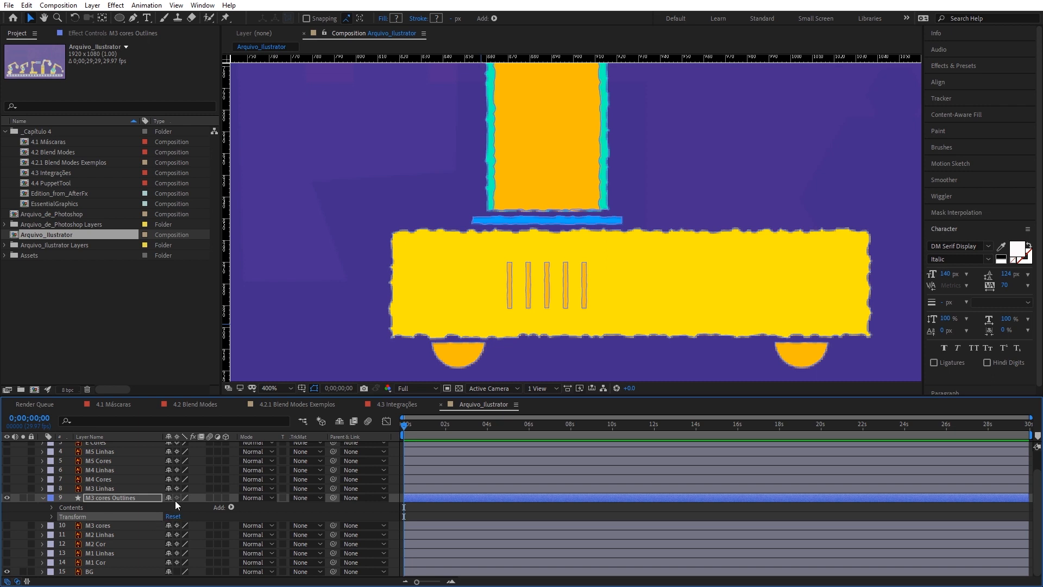
left_click(51, 507)
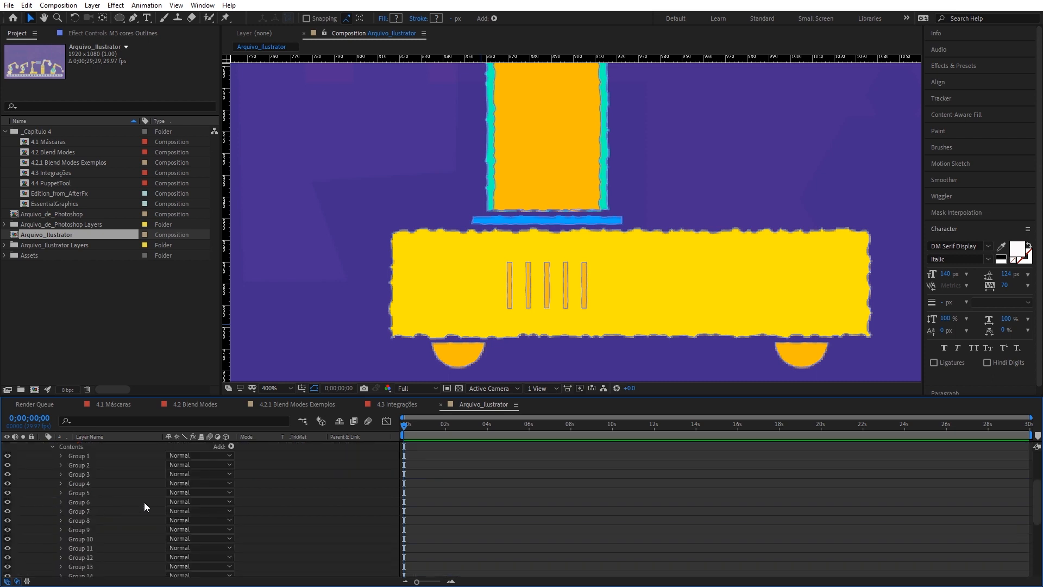
scroll(104, 506, "down", 6)
left_click(86, 507)
scroll(90, 503, "up", 5)
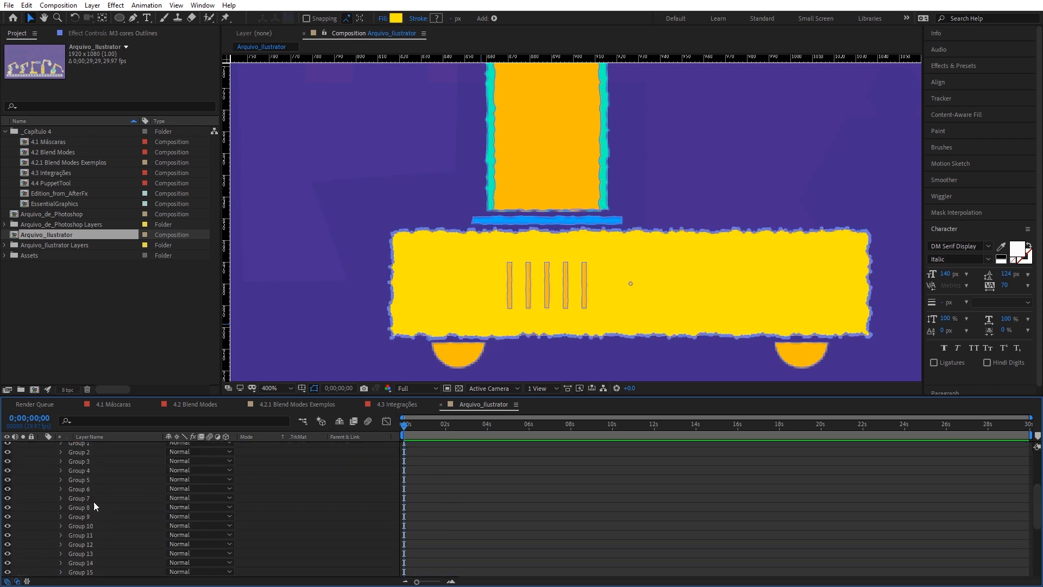
Step: Examine the machine's converted vector shapes up close, from the wheeled base up to the arm
scroll(579, 232, "down", 2)
scroll(579, 232, "up", 5)
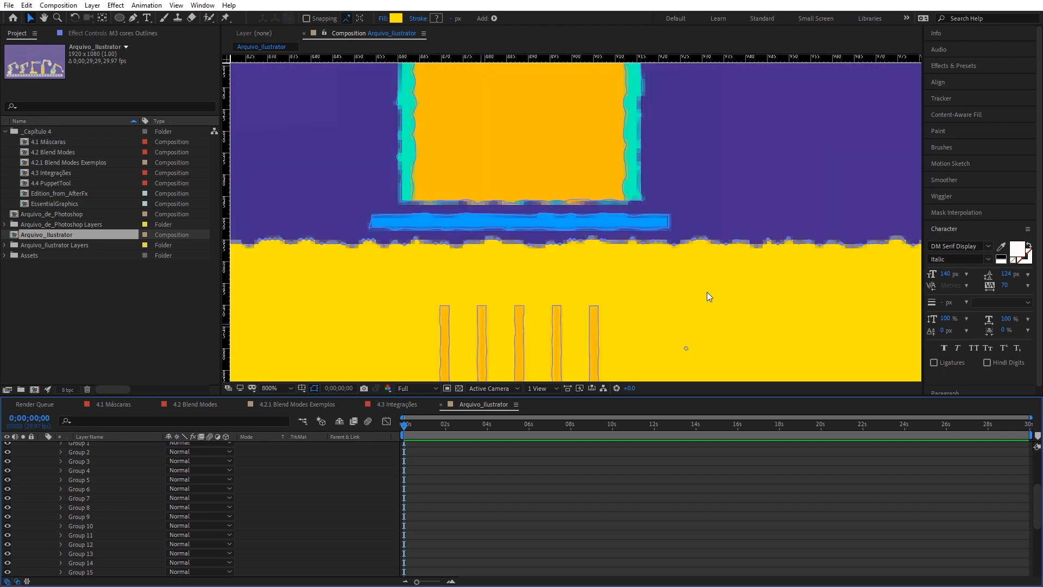
scroll(715, 214, "down", 3)
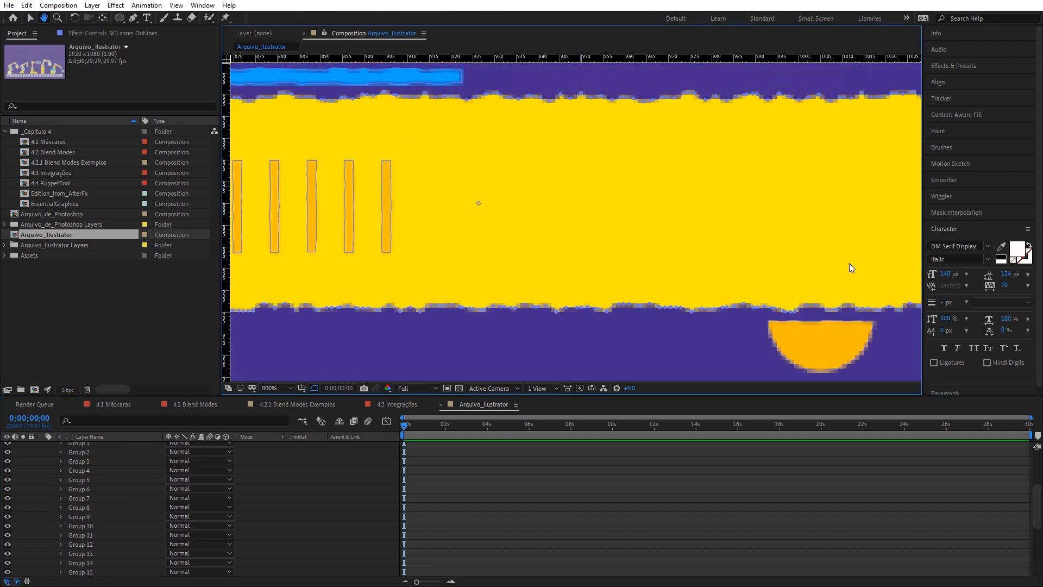
key("comma")
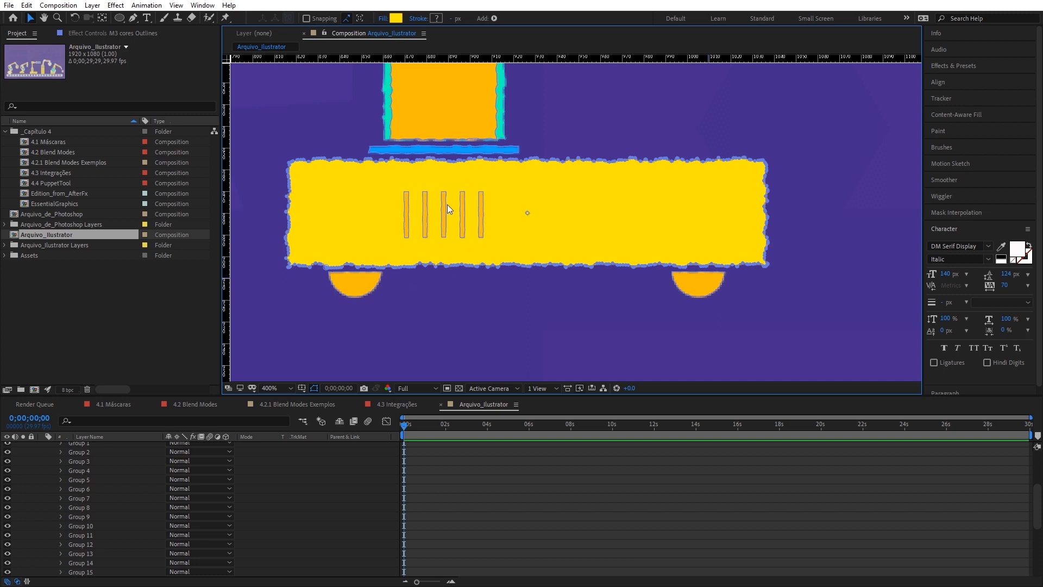
key("h")
left_click_drag(468, 182, 486, 289)
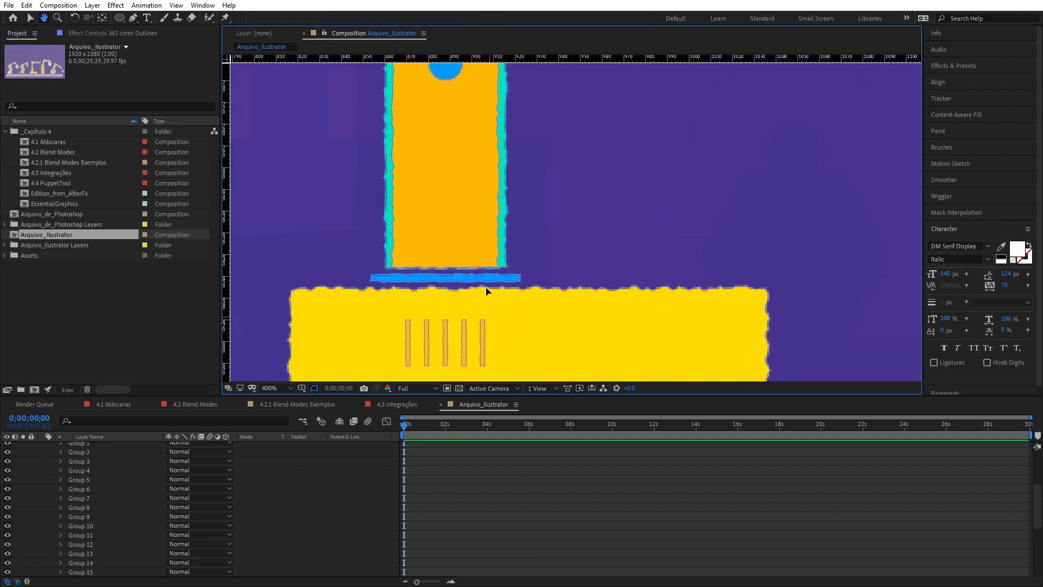
left_click_drag(459, 200, 459, 270)
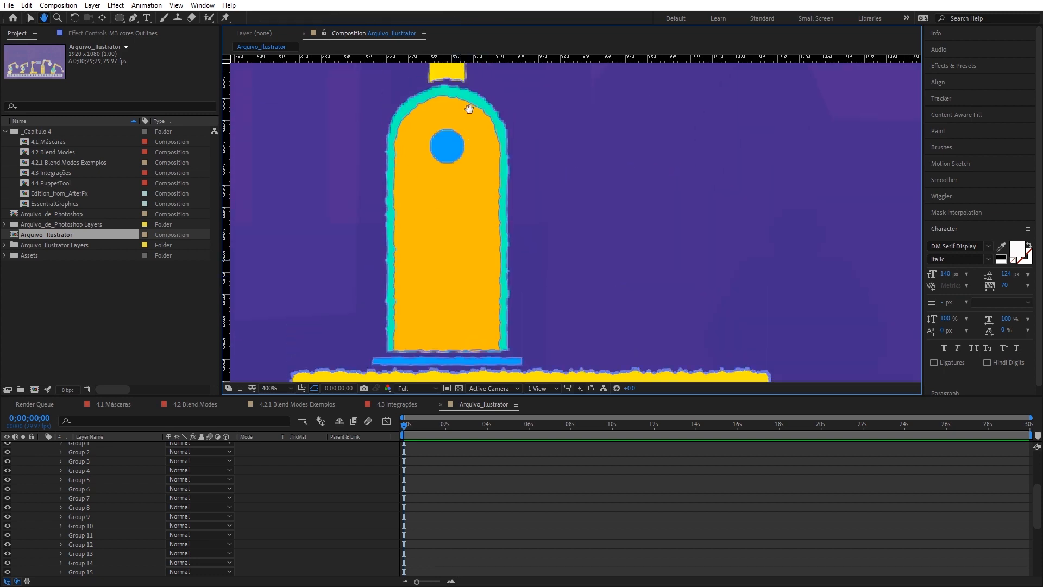
left_click_drag(466, 110, 475, 305)
scroll(478, 297, "down", 2)
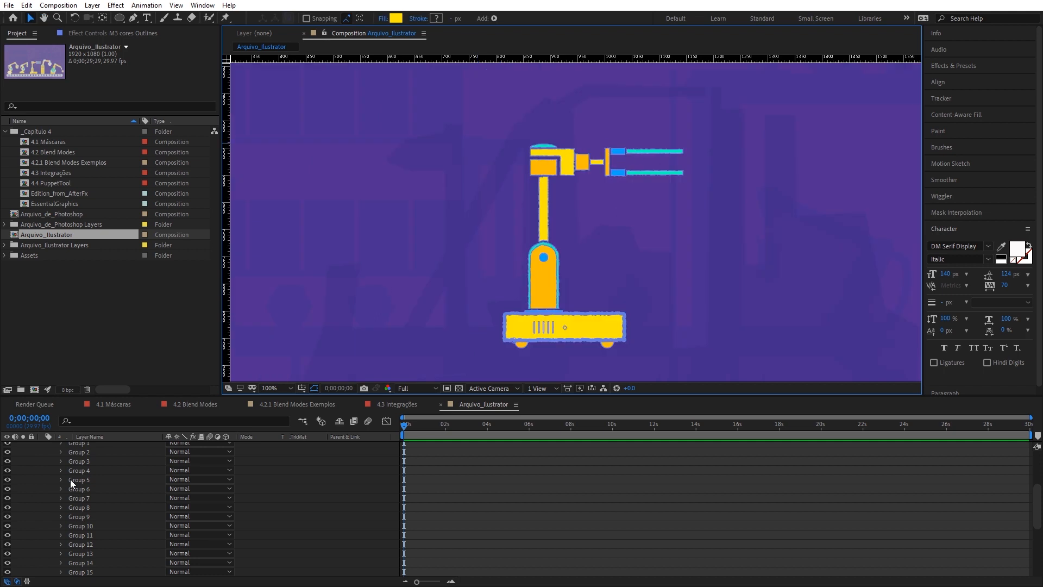
Step: Select Group 1 and Group 2 in turn to identify which parts of the machine's arm they contain
scroll(86, 462, "up", 3)
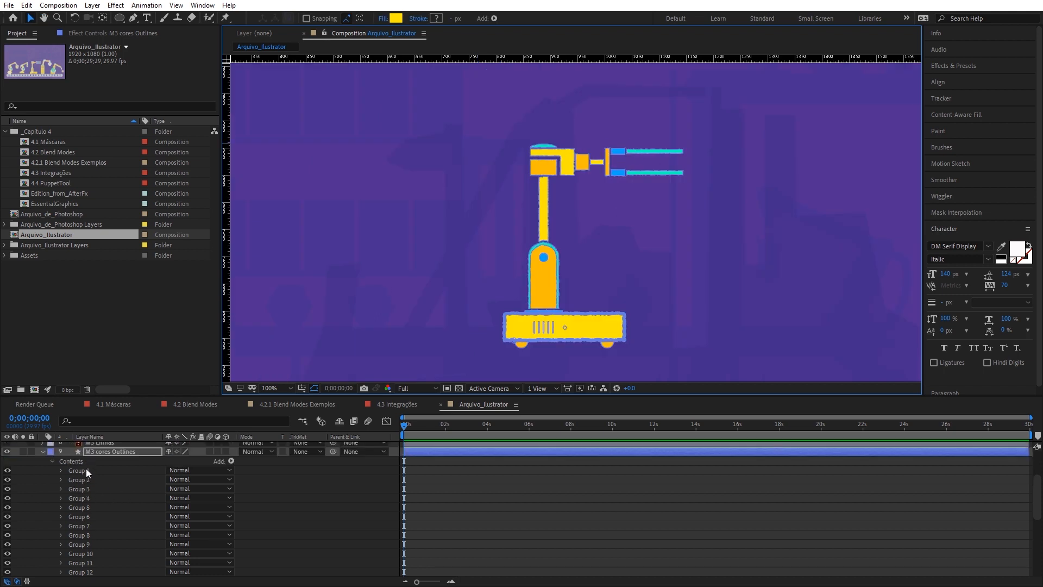
left_click(86, 470)
key("period")
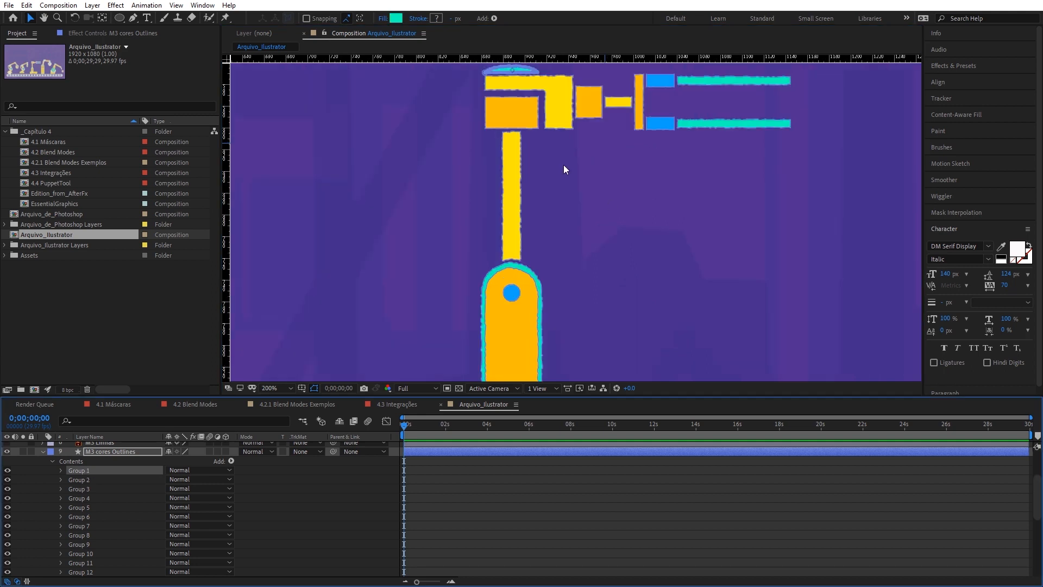
key("comma")
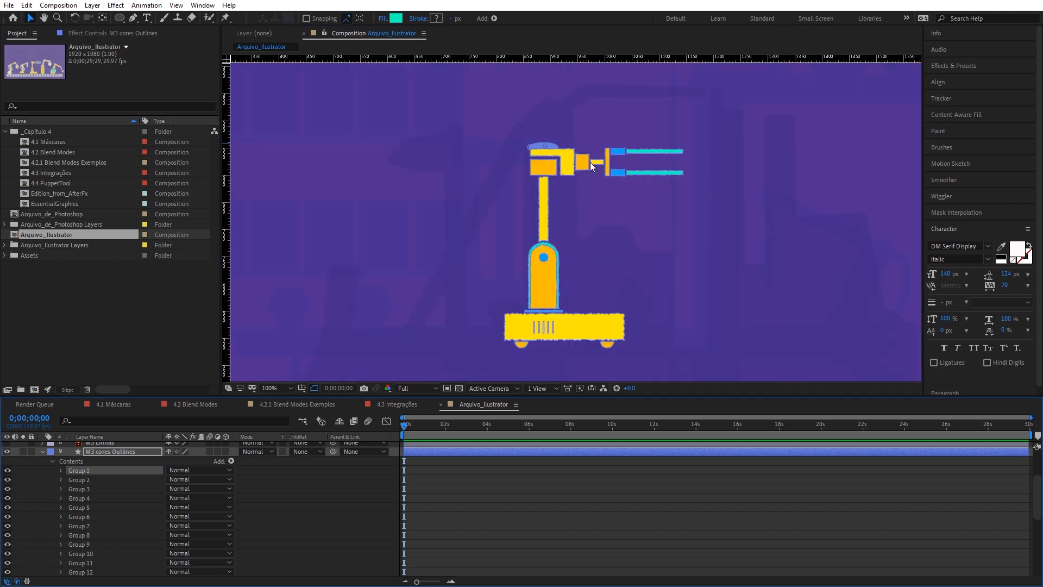
key("period")
left_click_drag(582, 156, 517, 235)
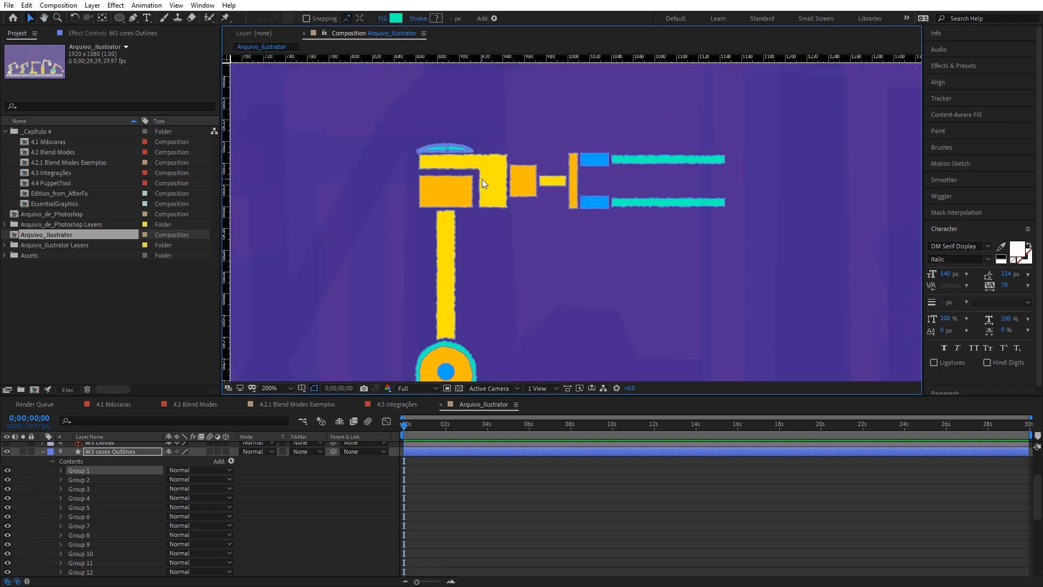
left_click(81, 480)
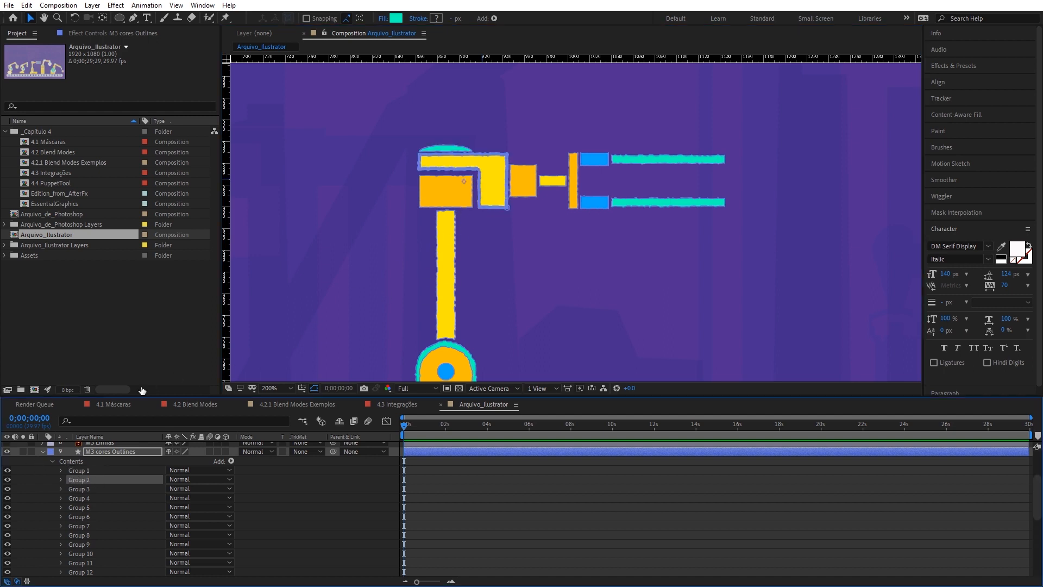
left_click(86, 471)
Step: Add an empty group named Superior to the M3 cores Outlines contents and place it above Group 1
left_click(76, 461)
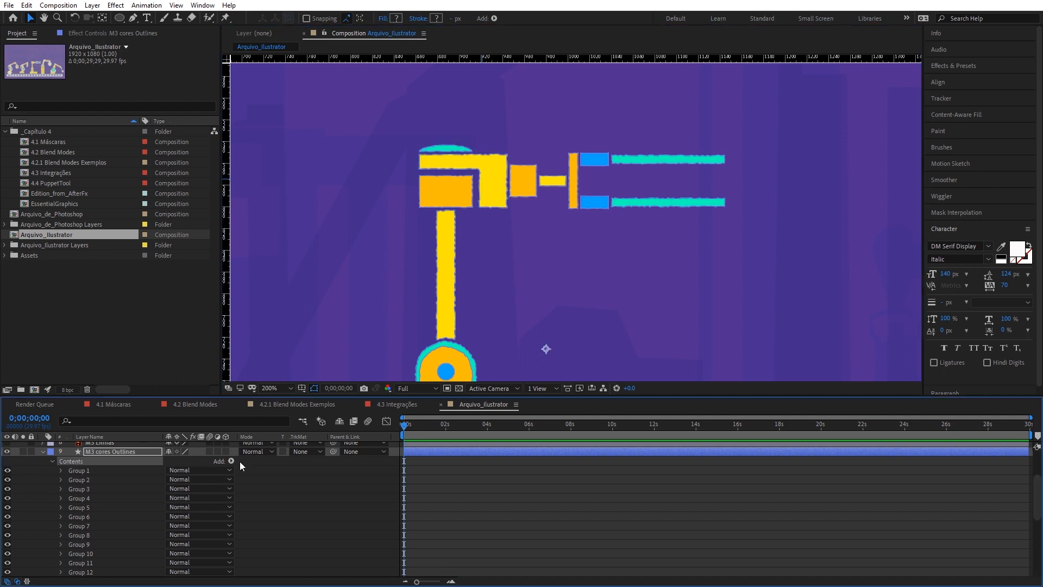
left_click(231, 460)
left_click(301, 220)
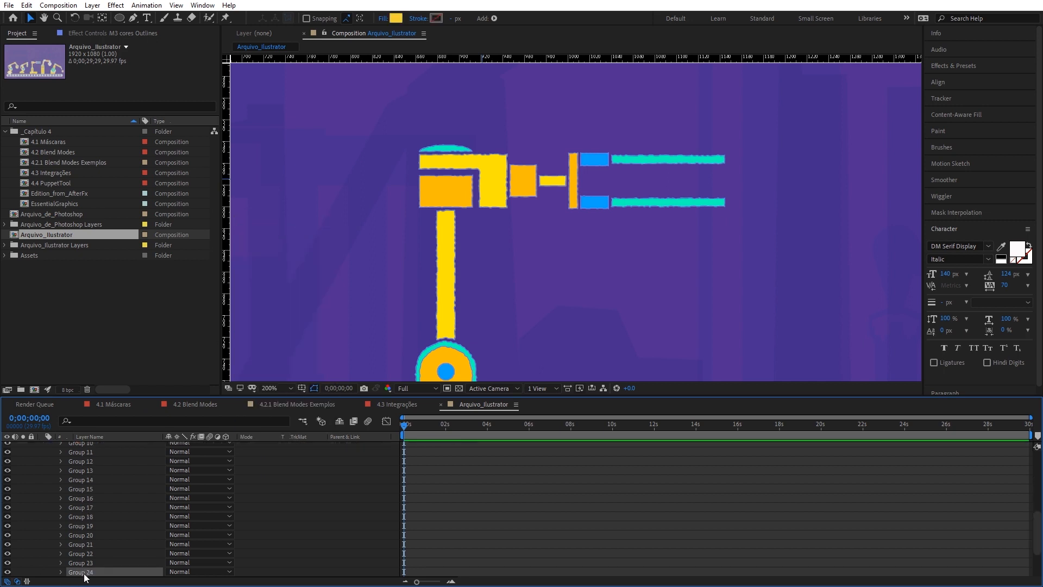
key("Return")
type("Su")
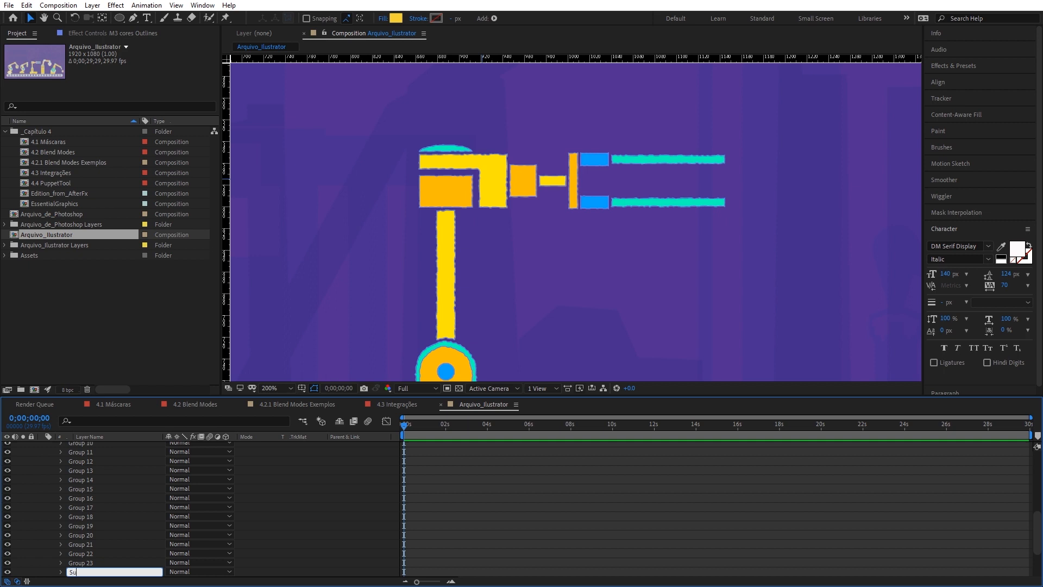
type("perior")
key("Return")
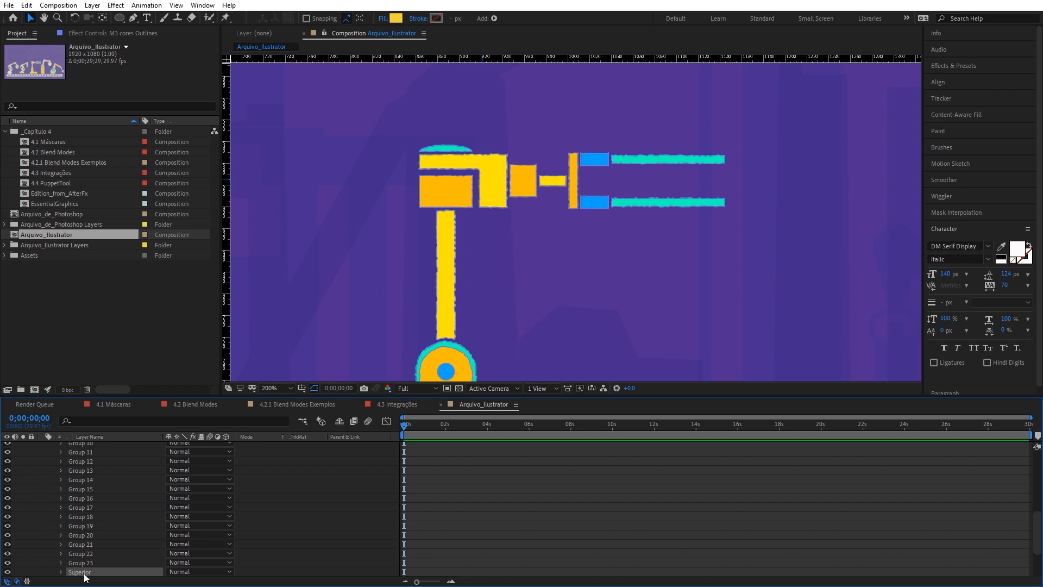
left_click_drag(84, 575, 101, 480)
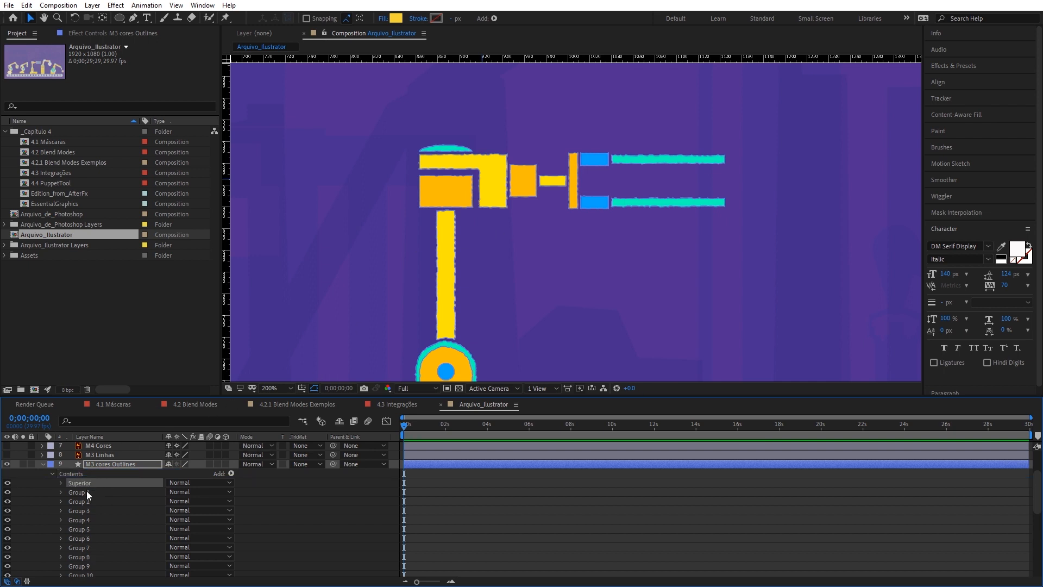
Step: Select Group 1 through Group 10, the upper arm and gripper parts, and nest them inside the Superior group
left_click(87, 491)
left_click(98, 499, "shift")
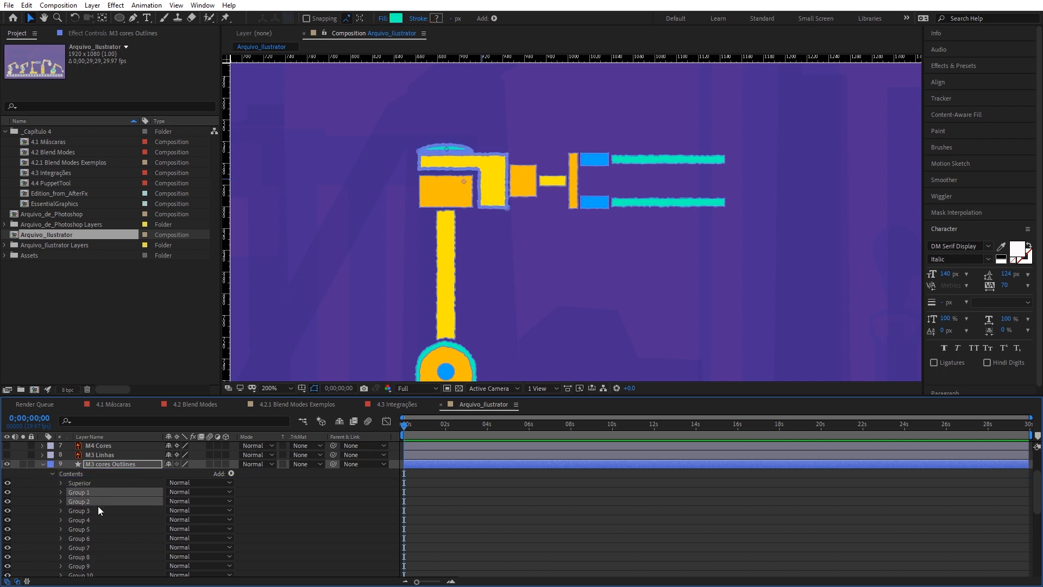
left_click(97, 511, "shift")
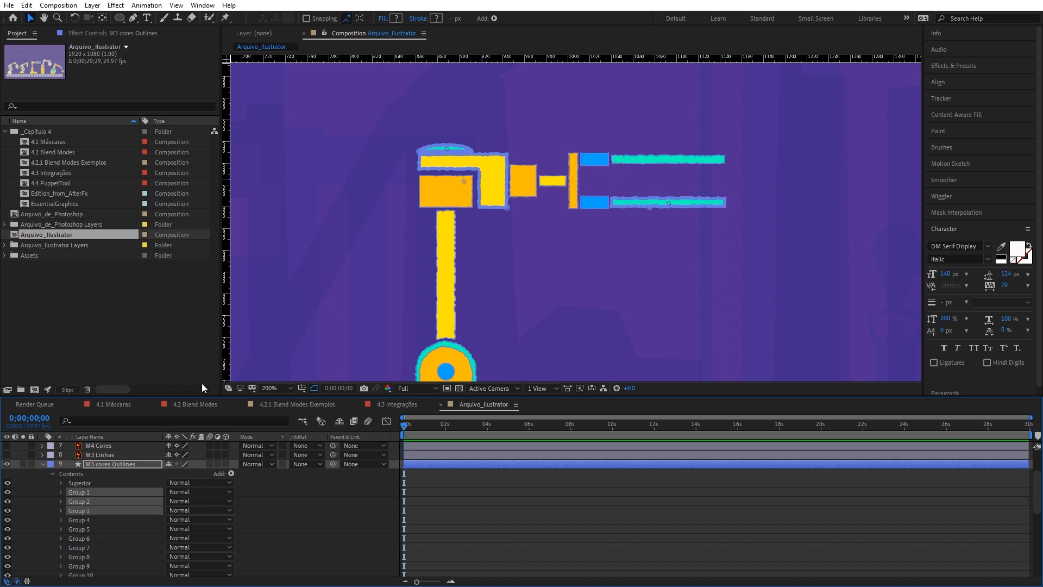
left_click(87, 520, "shift")
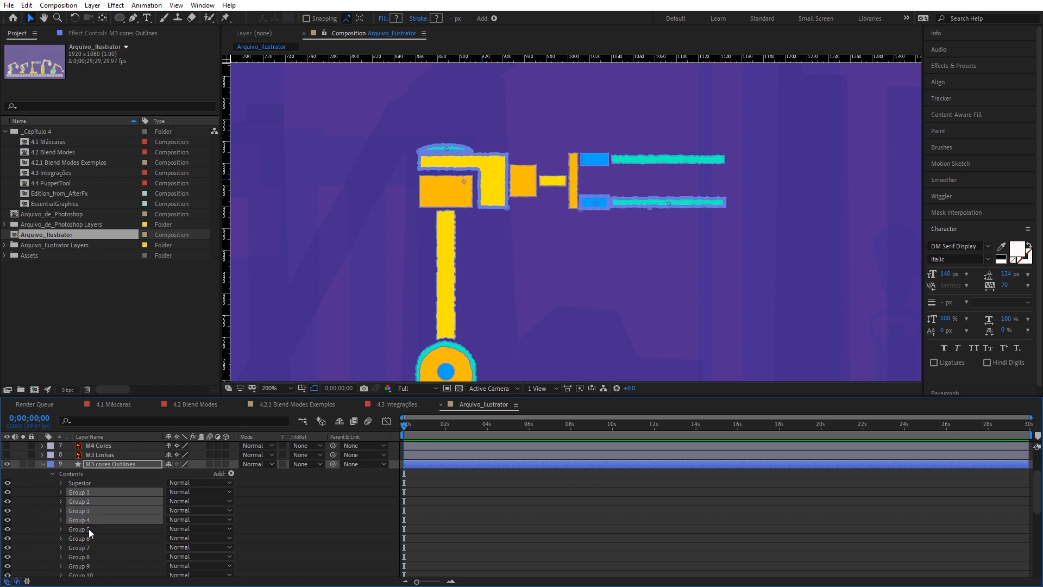
left_click(89, 529, "shift")
scroll(92, 525, "down", 1)
left_click(94, 509, "shift")
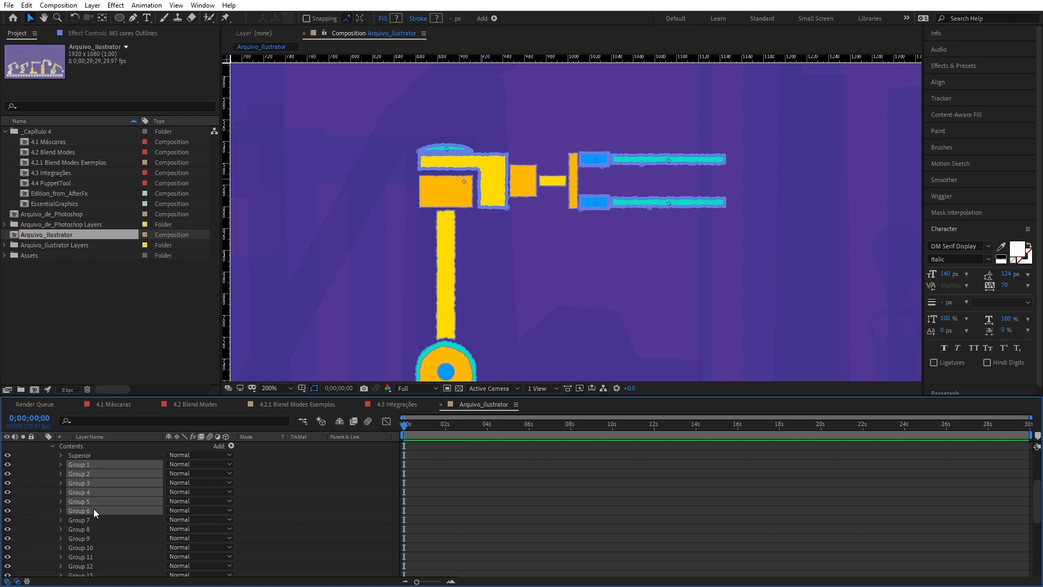
scroll(94, 506, "down", 1)
left_click(93, 494, "shift")
left_click(92, 507, "shift")
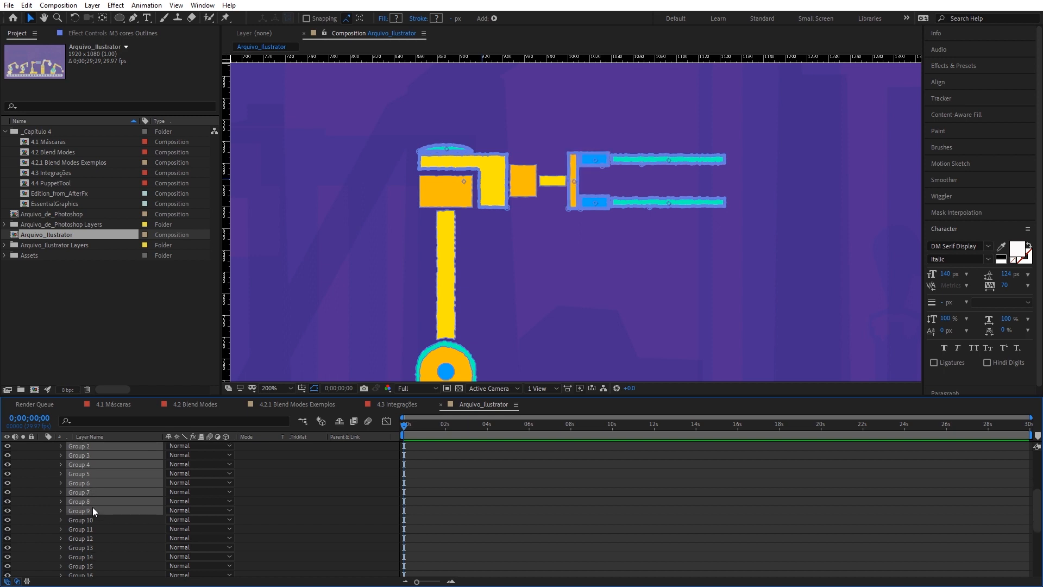
left_click(92, 516, "shift")
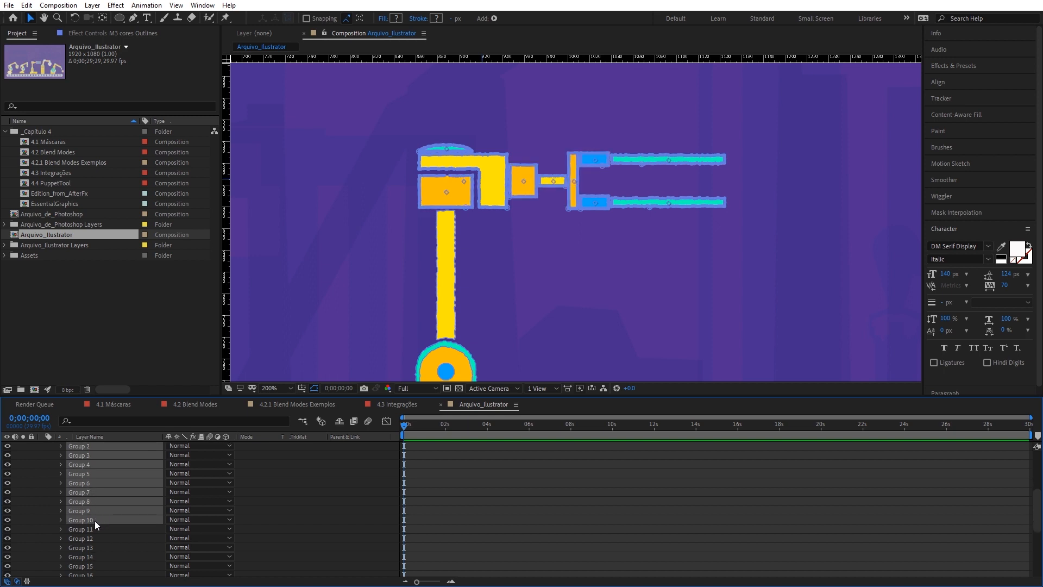
scroll(95, 521, "up", 3)
left_click_drag(83, 519, 87, 510)
Step: Expand the Superior group and open its transform properties
left_click(88, 512)
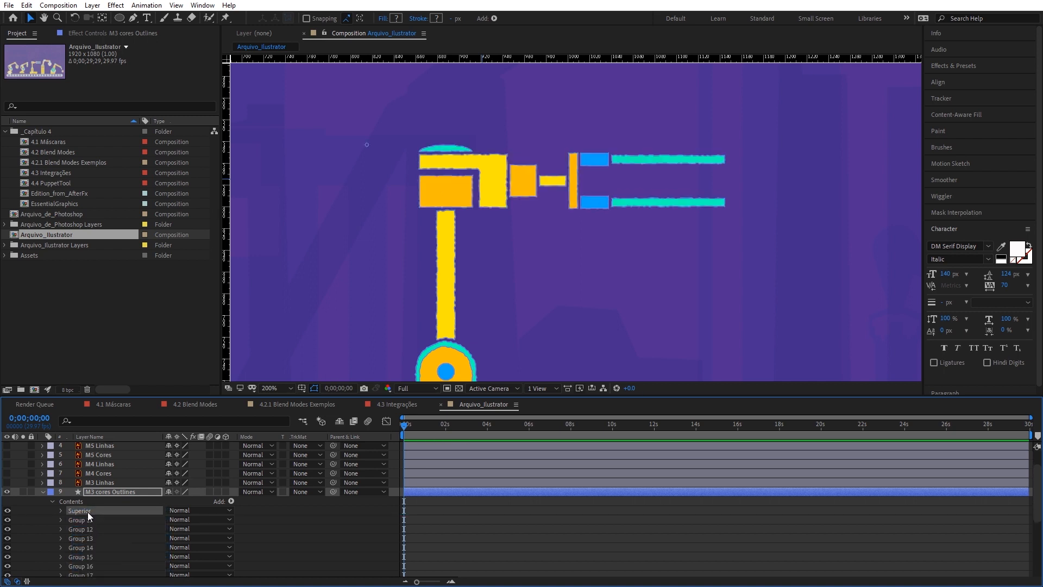
scroll(496, 220, "down", 2)
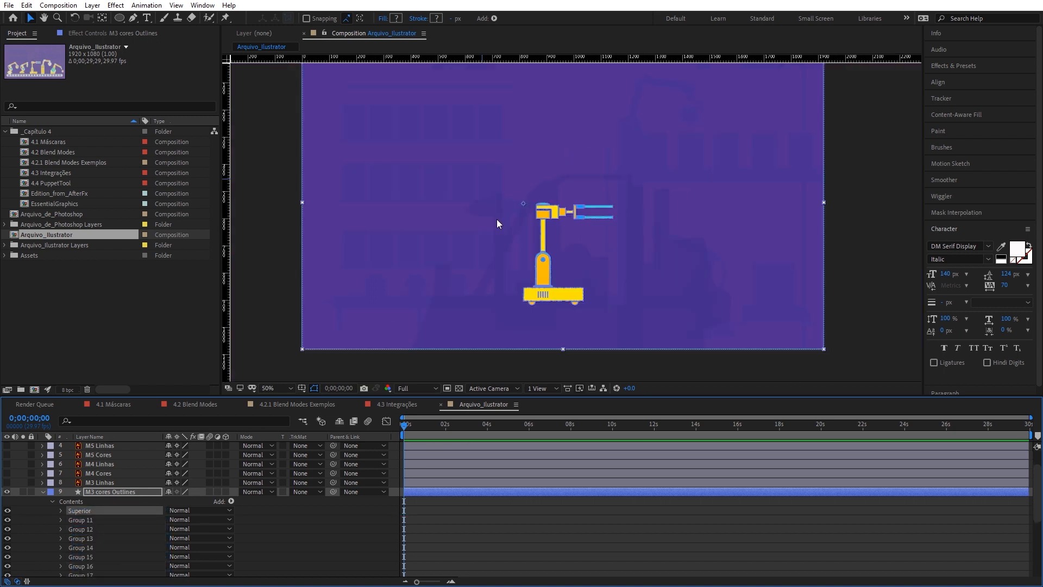
scroll(497, 219, "up", 2)
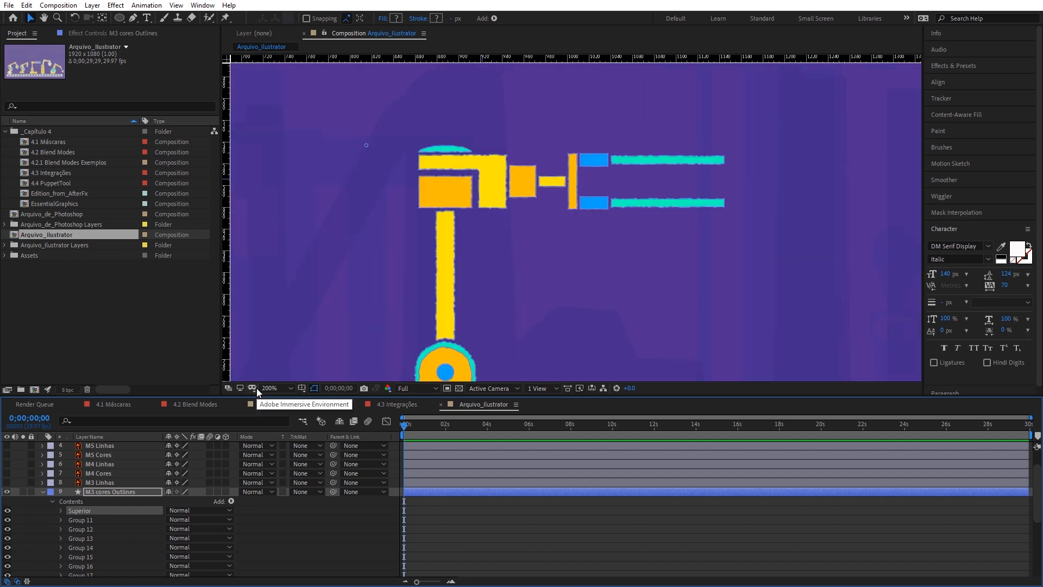
left_click(61, 511)
scroll(97, 510, "down", 3)
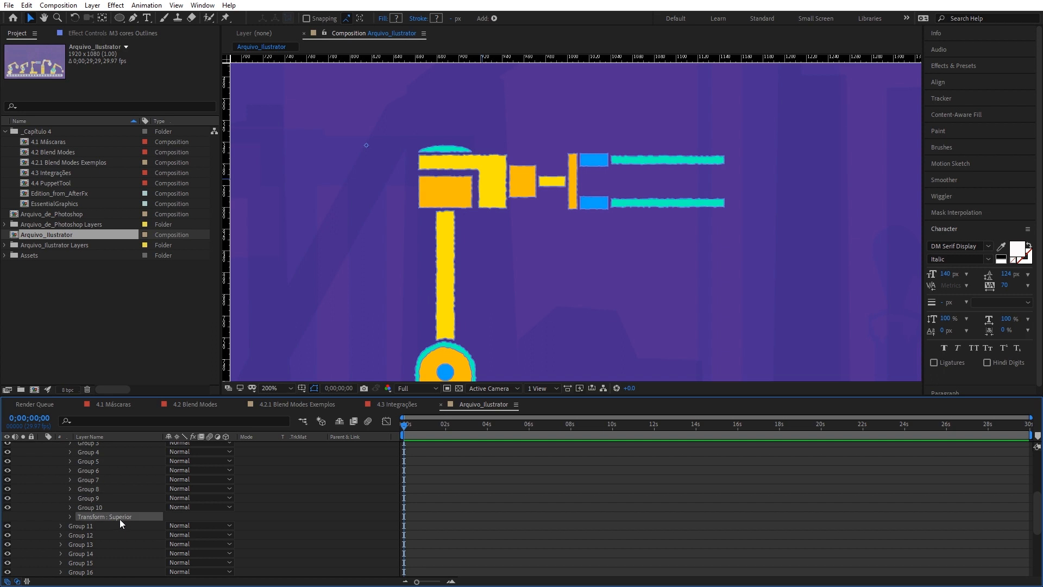
left_click(70, 516)
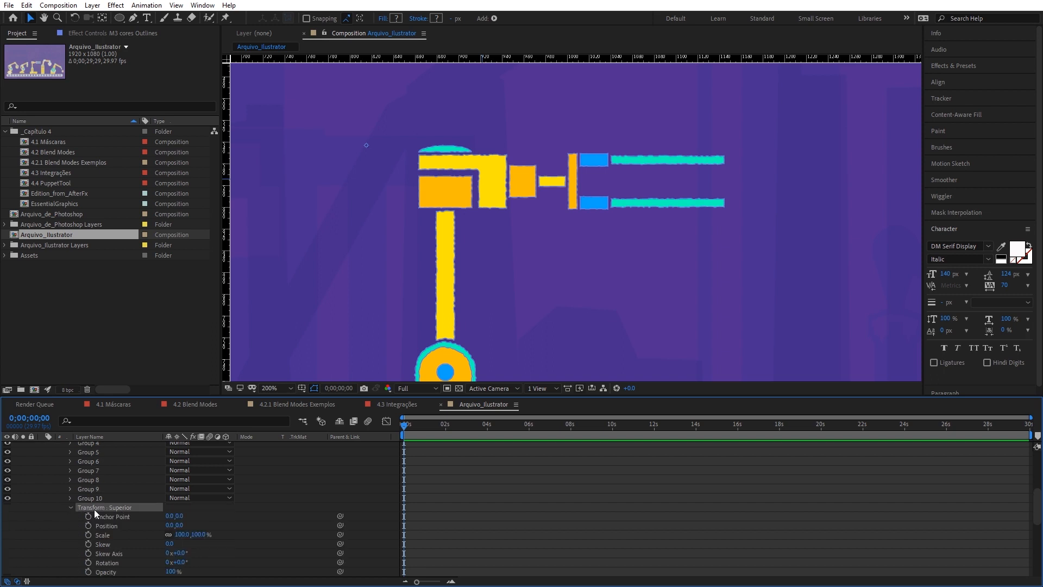
Step: Try moving the whole Superior group vertically by changing its Position to 0, 74
left_click_drag(168, 525, 224, 522)
key("ctrl+z")
scroll(543, 320, "down", 4)
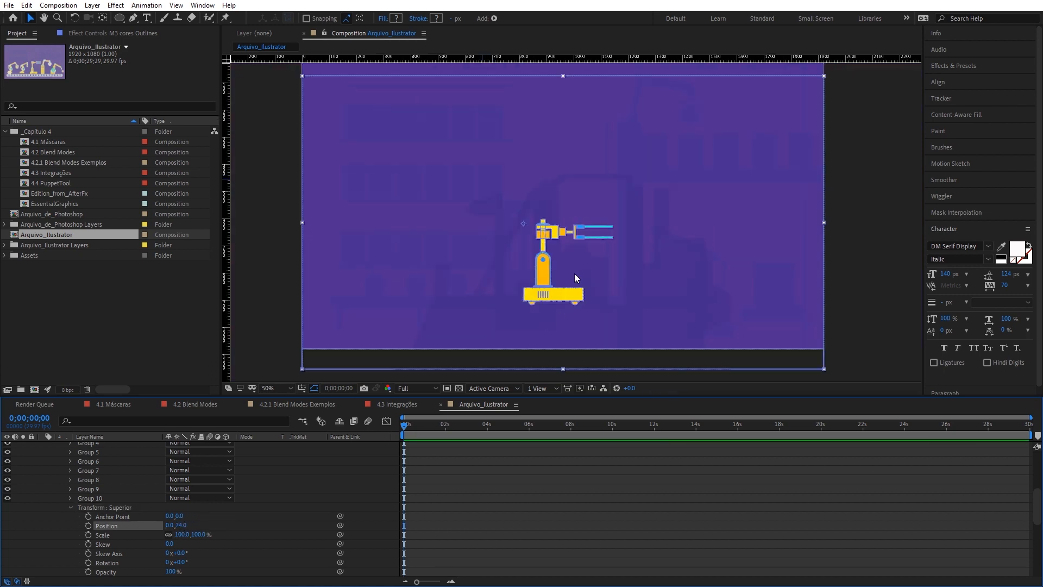
left_click(650, 260)
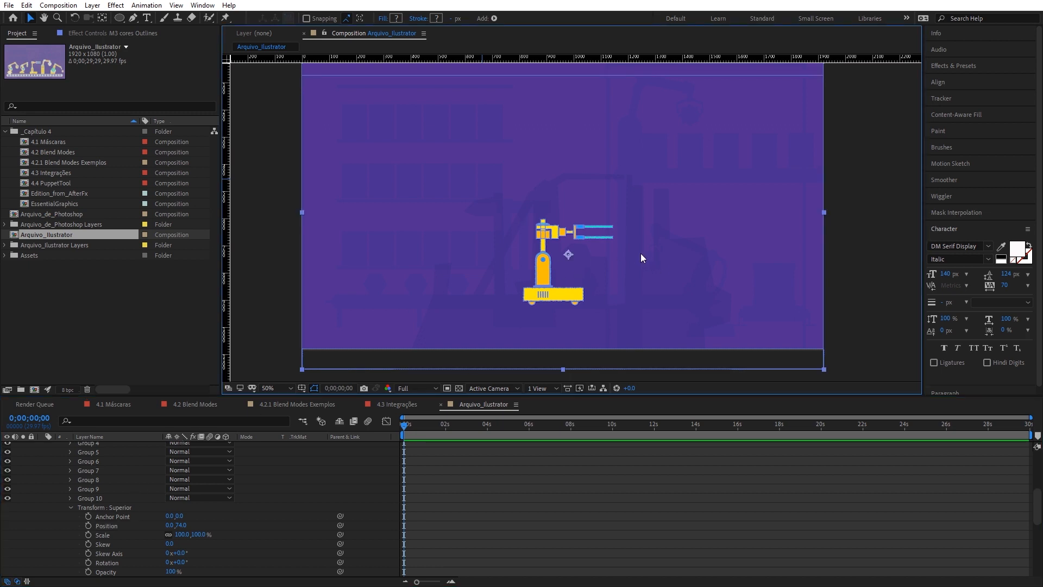
scroll(543, 228, "up", 2)
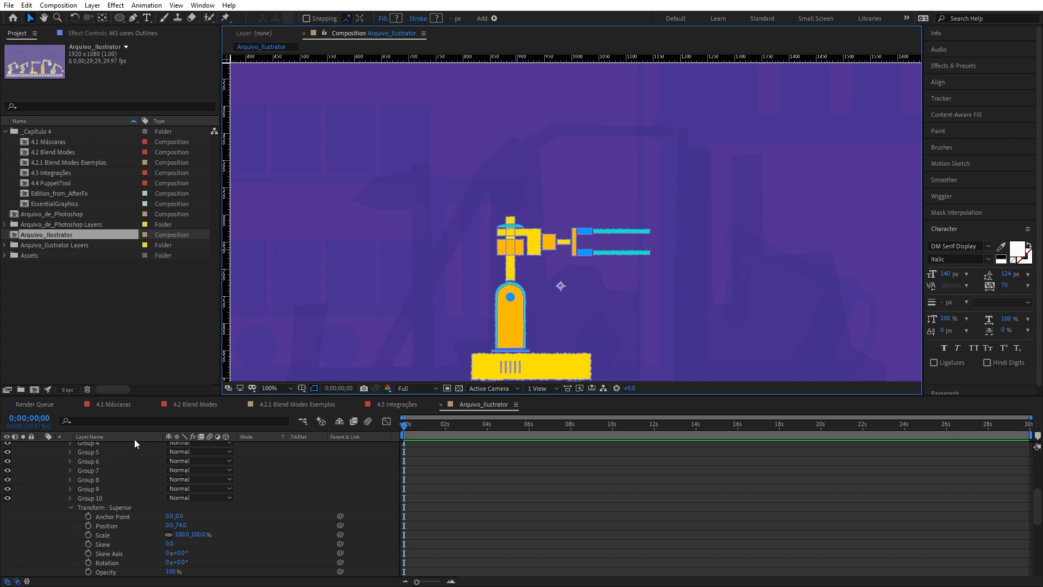
Step: Collapse the Superior group and undo its last position change
scroll(70, 483, "up", 4)
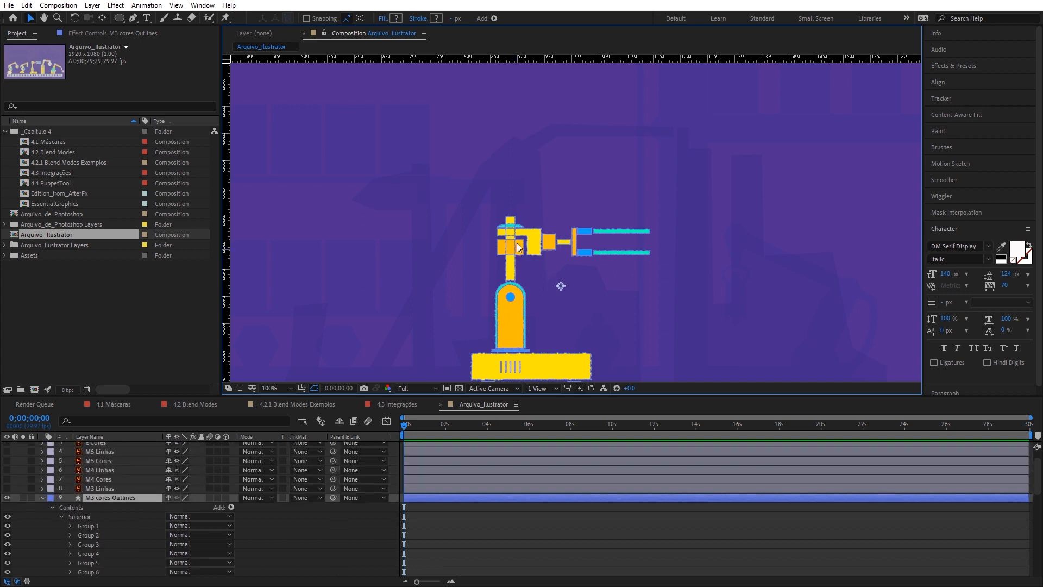
left_click(57, 515)
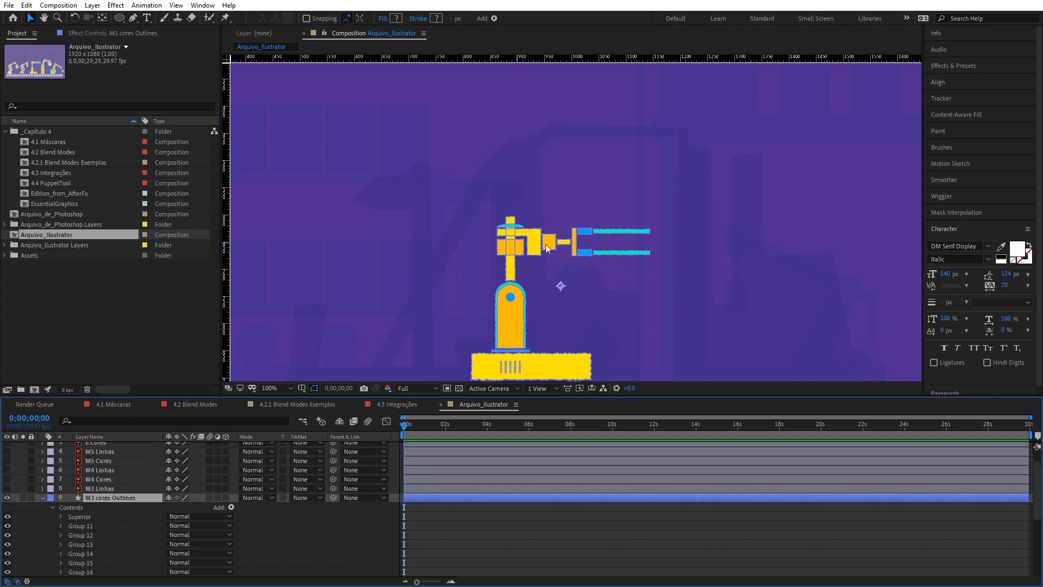
scroll(110, 548, "down", 2)
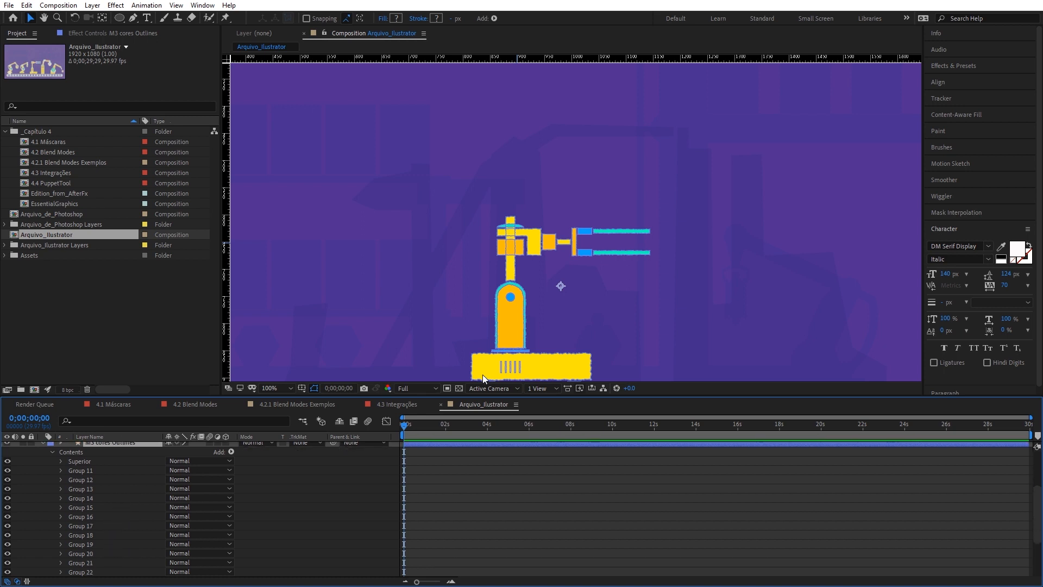
key("ctrl+z")
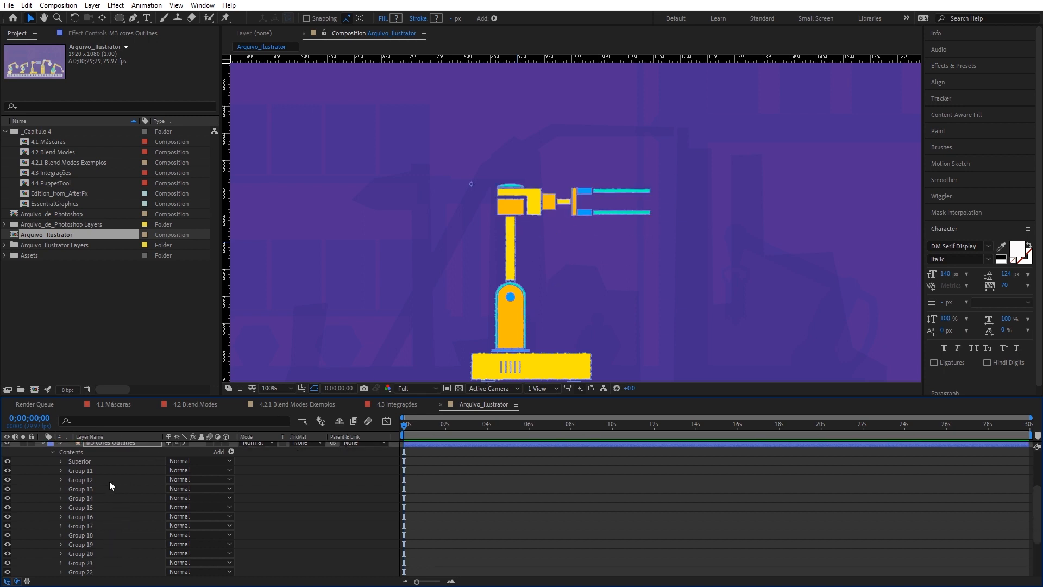
Step: Check the parts in Group 11 and Group 12, and nest Group 13, the arm's vertical stem, inside the Superior group
left_click(80, 469)
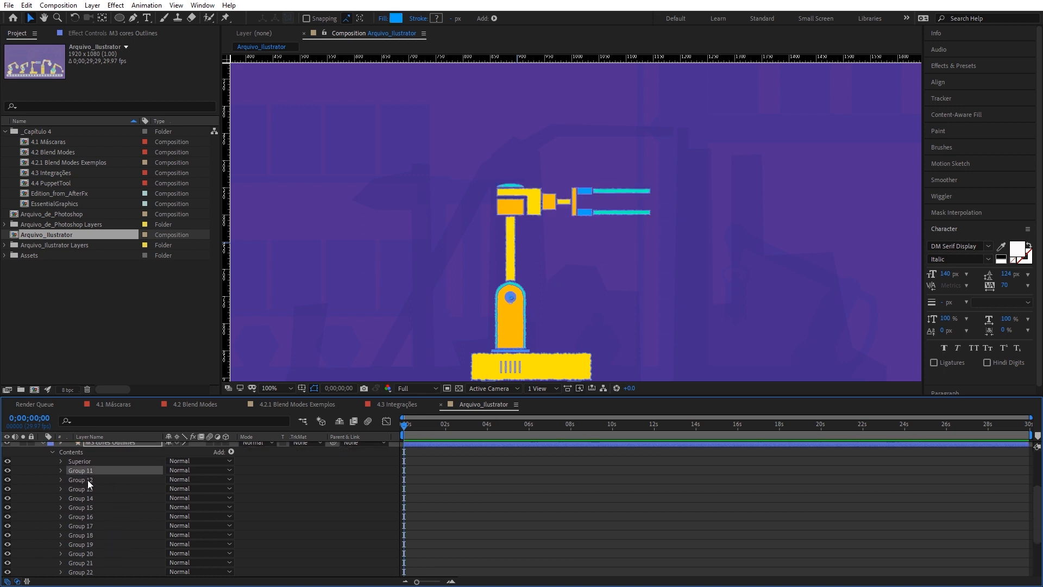
left_click(87, 479)
left_click_drag(86, 491, 86, 462)
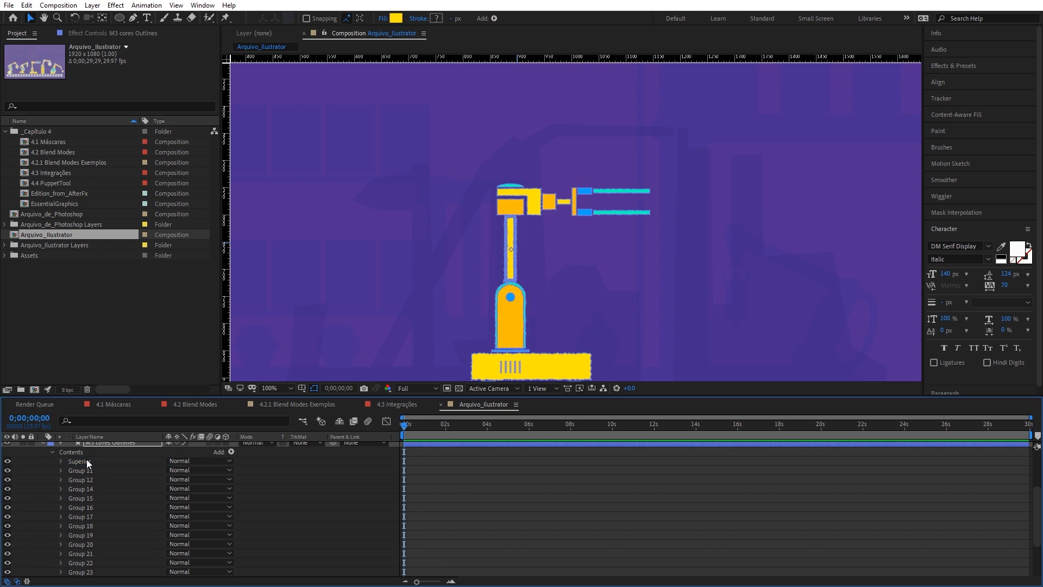
Step: Expand the Superior group and lower the arm together with its stem by setting Position to 0, 124
left_click(87, 459)
scroll(135, 545, "down", 2)
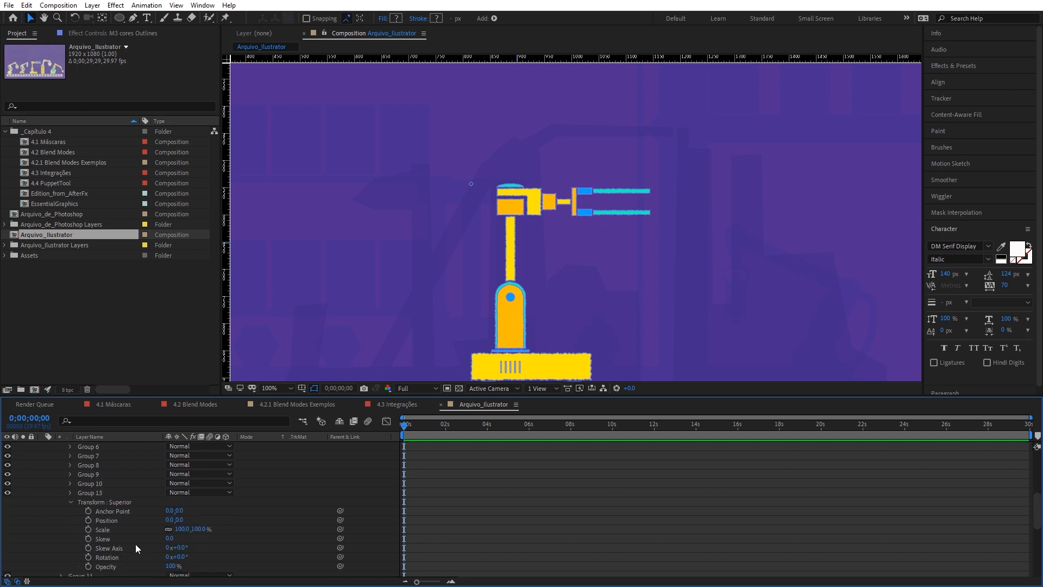
left_click_drag(166, 521, 537, 256)
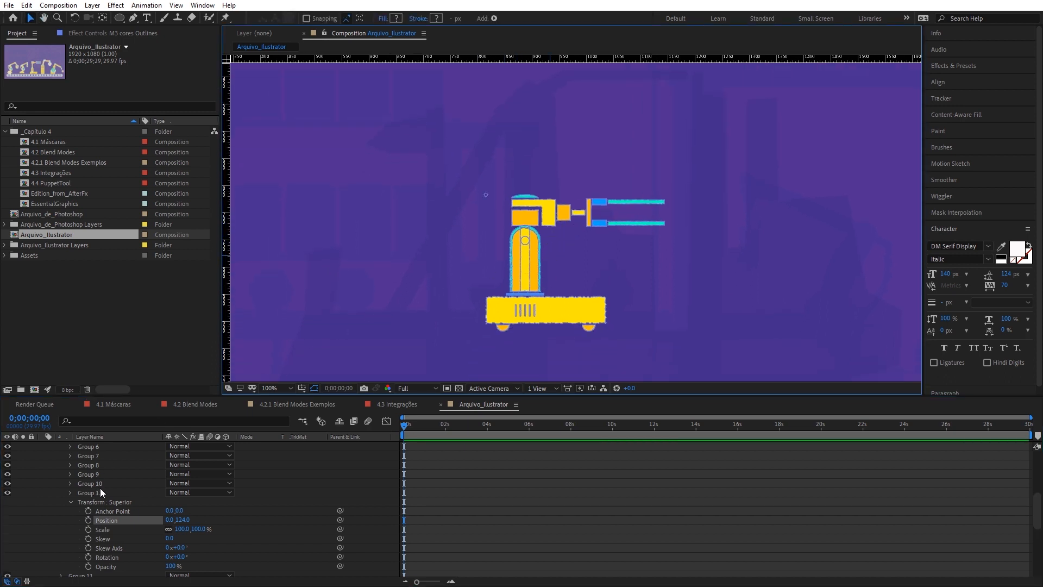
Step: Collapse the Superior group and place Groups 11, 12 and 14 above it so the base column covers the stem
scroll(100, 488, "up", 3)
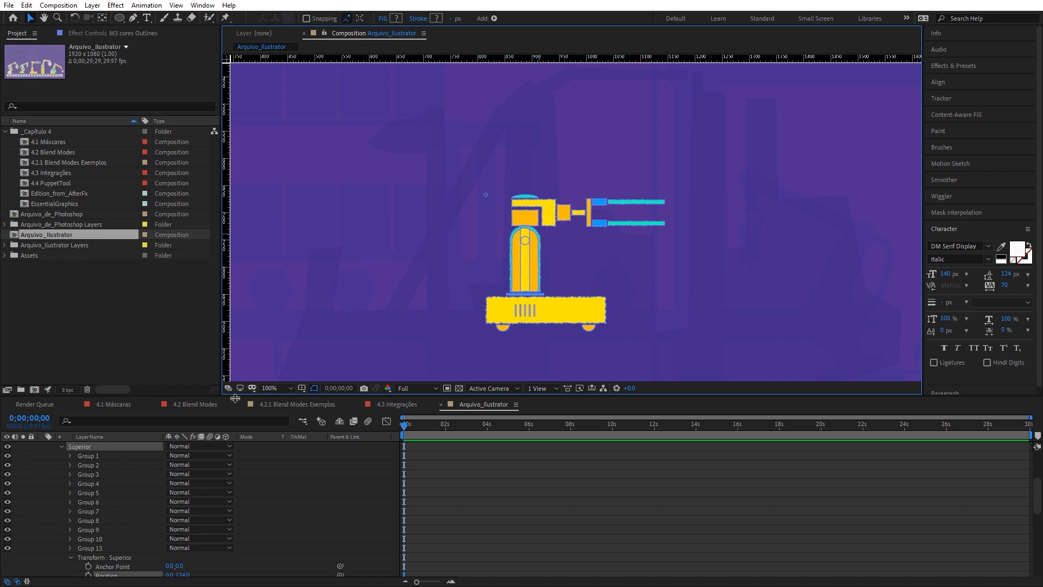
left_click(59, 447)
left_click(90, 457)
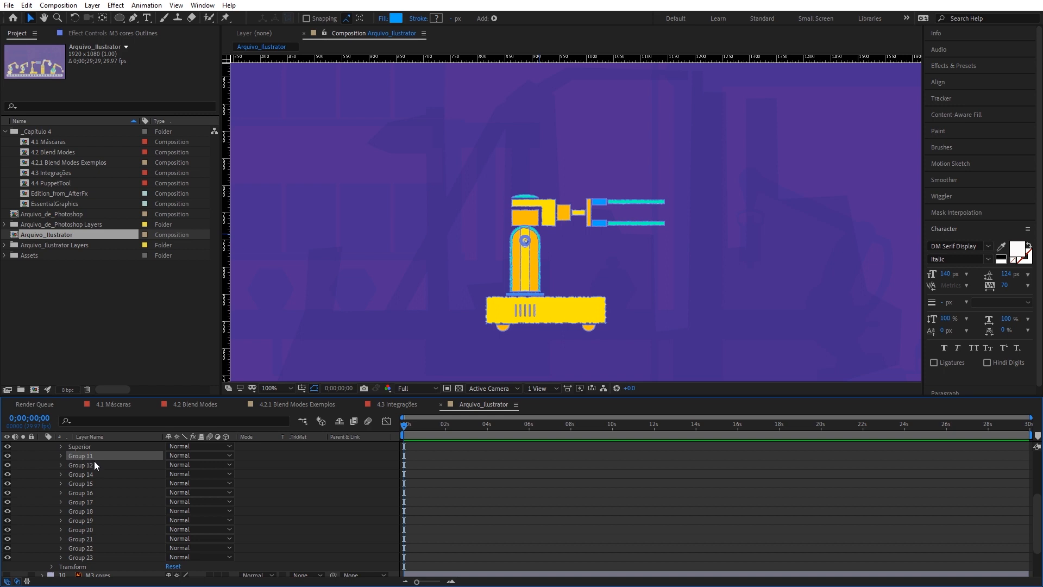
left_click(93, 464, "shift")
left_click(87, 475, "shift")
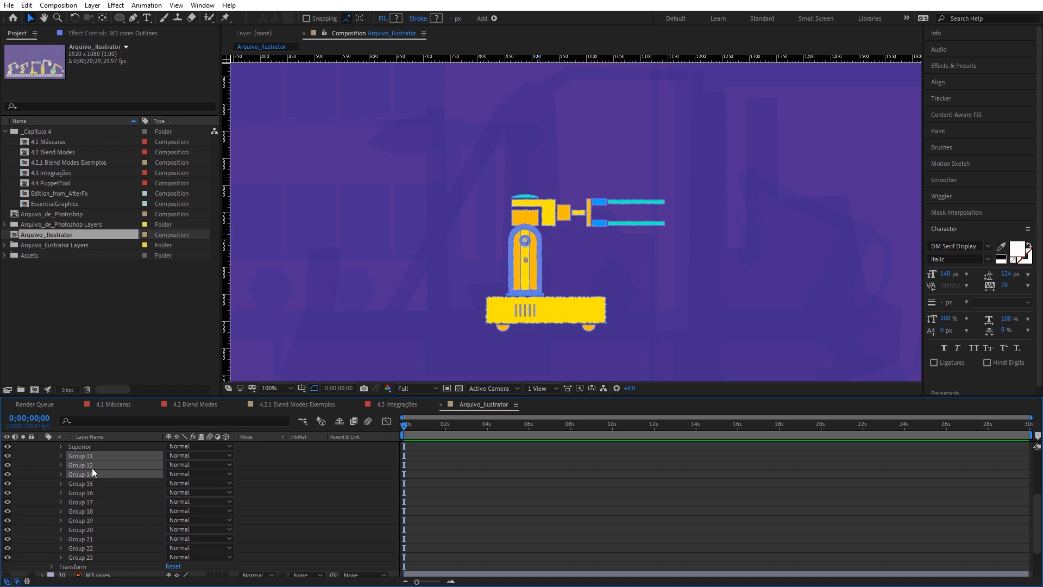
scroll(84, 456, "up", 1)
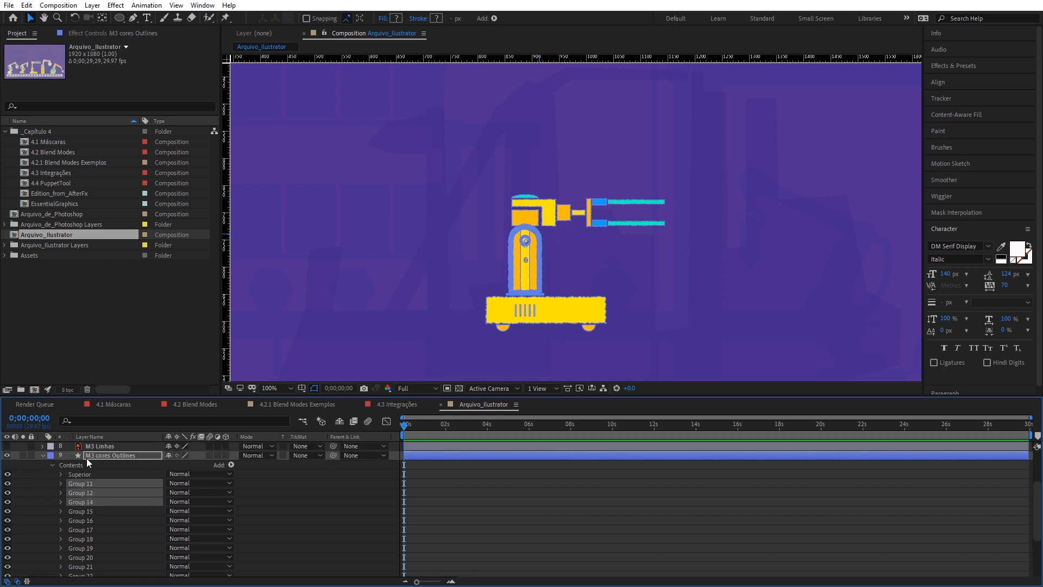
left_click_drag(86, 483, 99, 471)
left_click(82, 502)
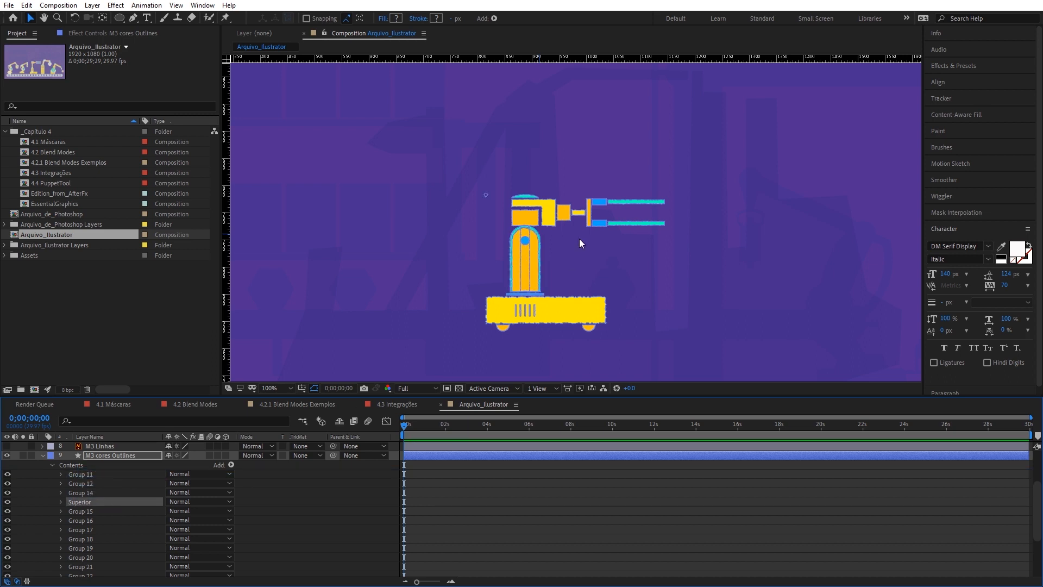
scroll(614, 295, "down", 2)
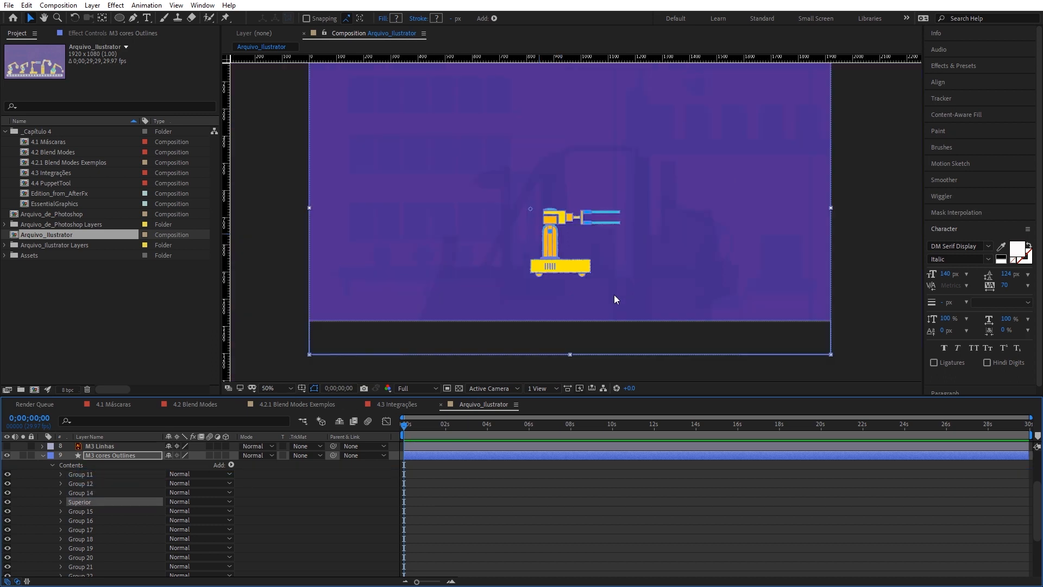
left_click(899, 310)
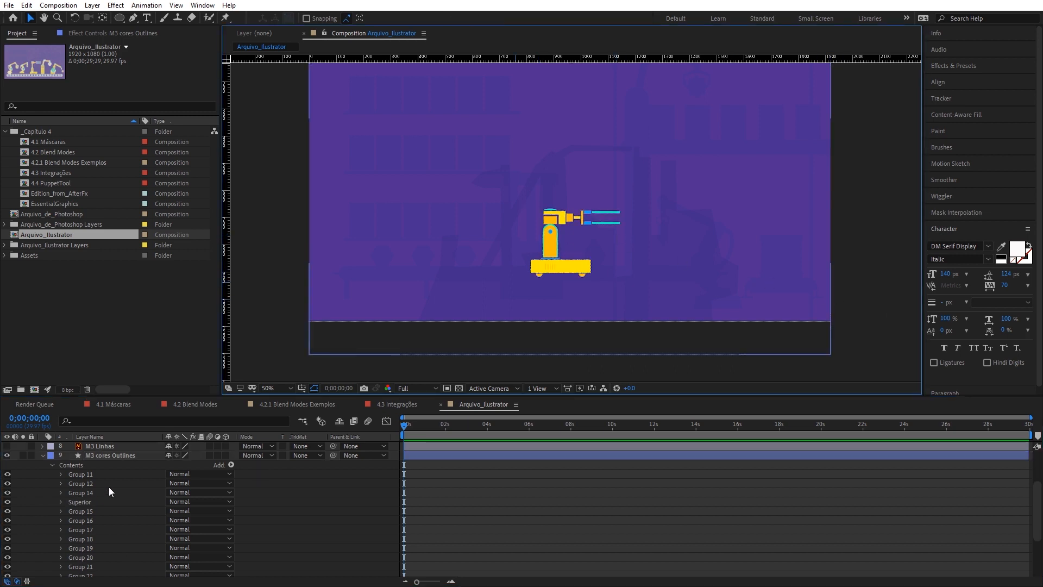
Step: Reopen the Superior group's transform properties and set its Position to 0, 111
left_click(85, 501)
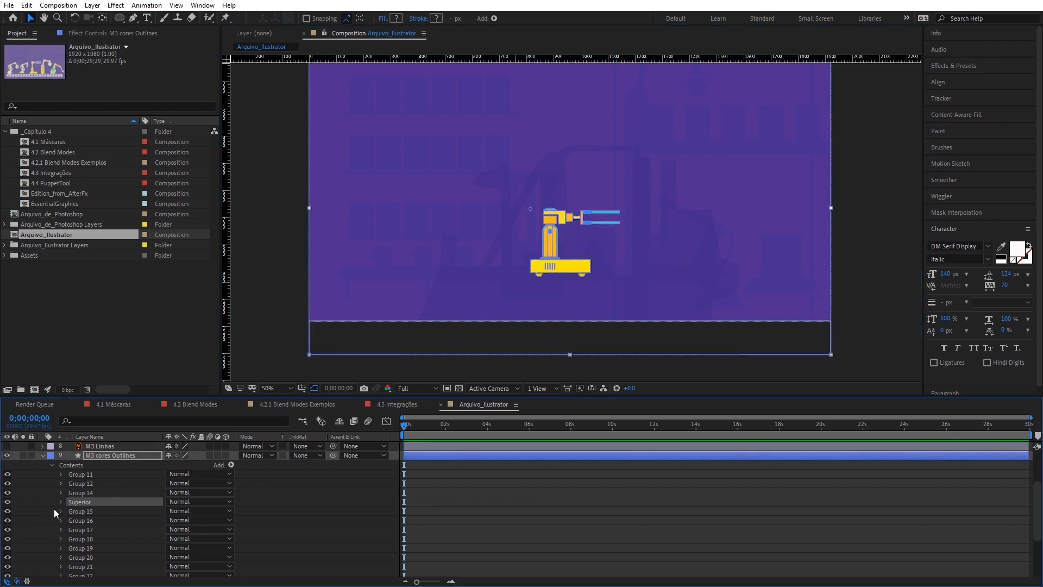
left_click(61, 502)
scroll(68, 502, "down", 2)
scroll(150, 530, "down", 2)
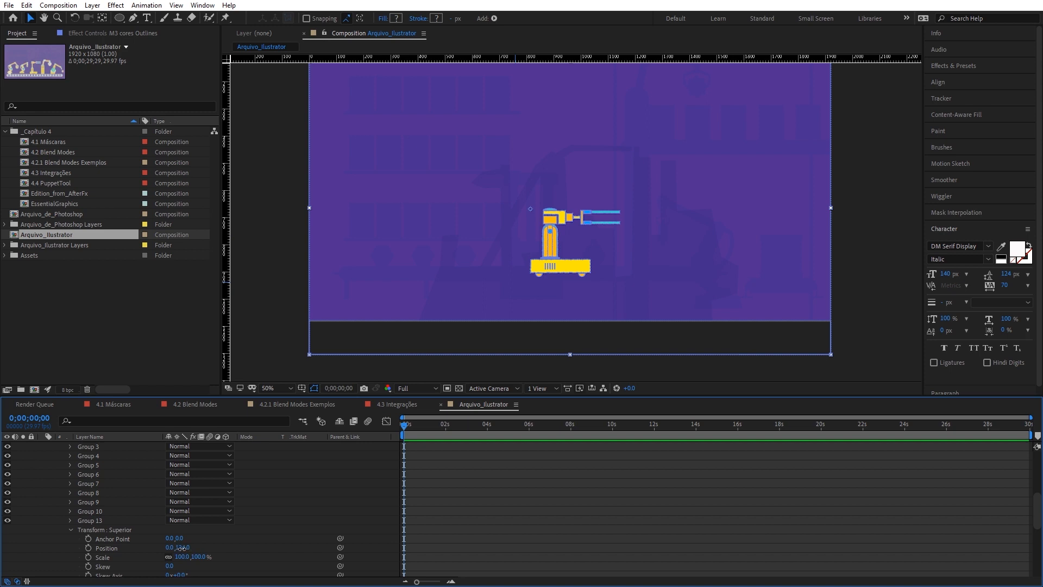
left_click_drag(182, 548, 175, 550)
left_click(859, 310)
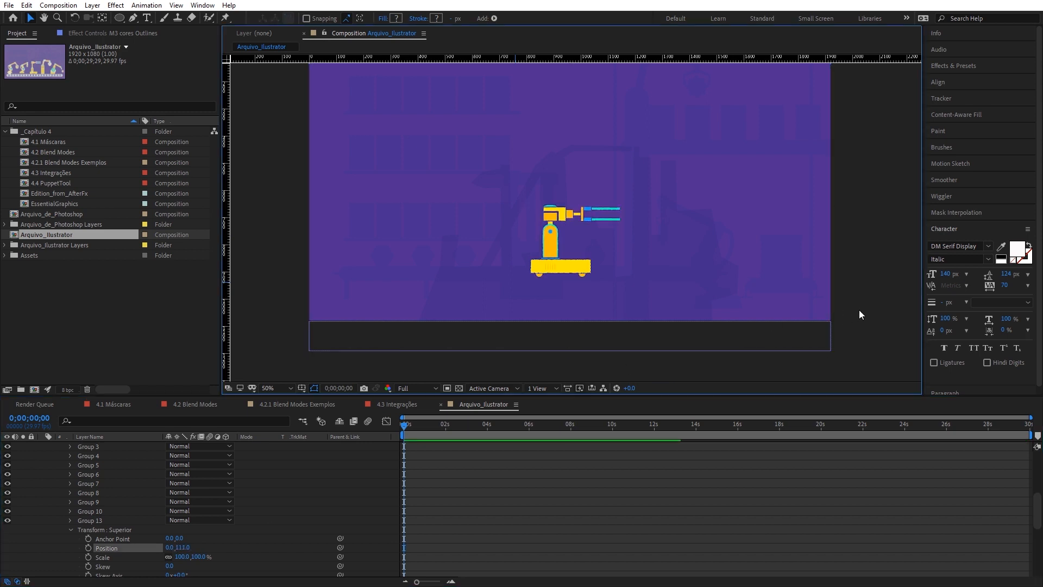
Step: Slide the Superior group's vertical Position down to 117, and raise the arm again so its stem extends out of the base column
scroll(571, 242, "up", 1)
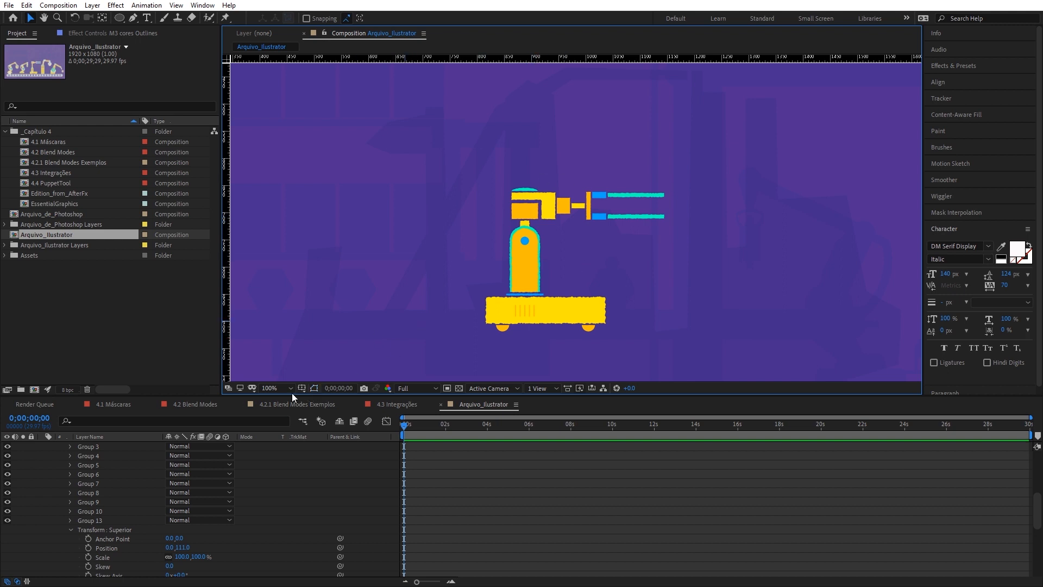
mouse_move(184, 547)
left_mouse_down()
mouse_move(169, 548)
mouse_move(204, 550)
mouse_move(178, 549)
mouse_move(187, 553)
left_mouse_up()
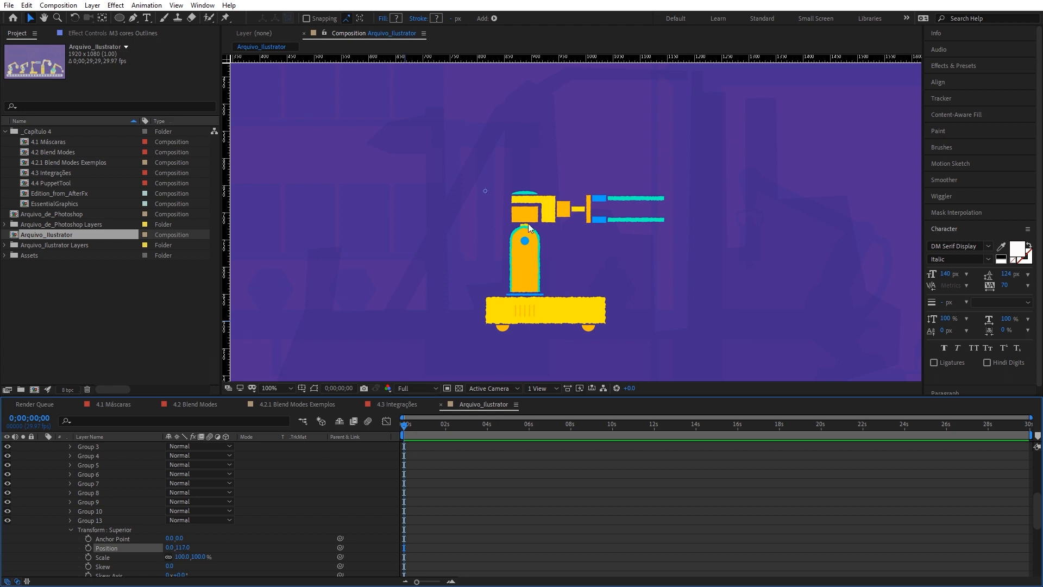
left_click_drag(184, 550, 150, 559)
Step: Collapse the M3 cores Outlines layer, hide it, and make the M4 Cores layer visible
scroll(39, 493, "up", 4)
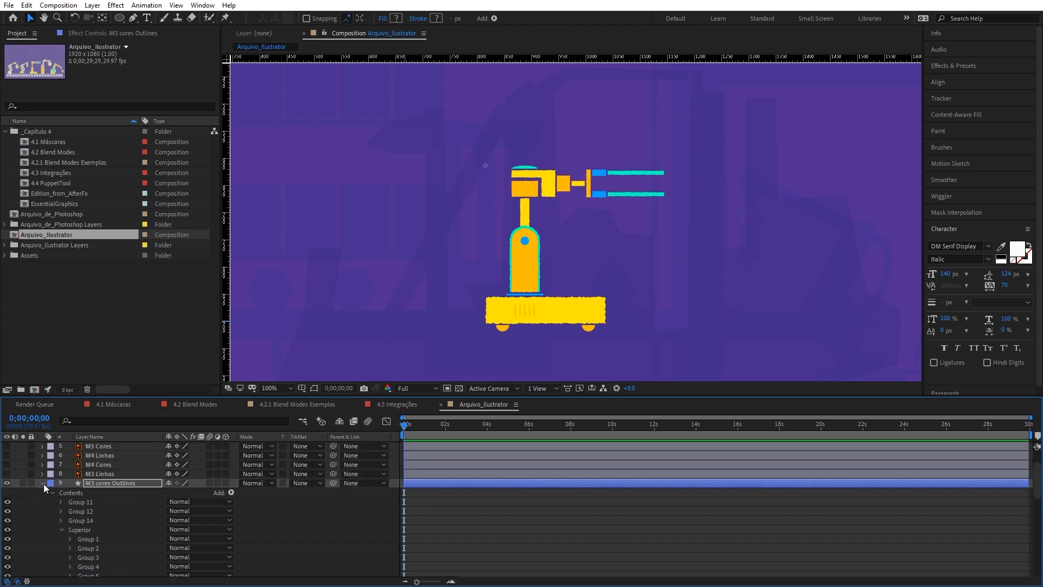
left_click(43, 483)
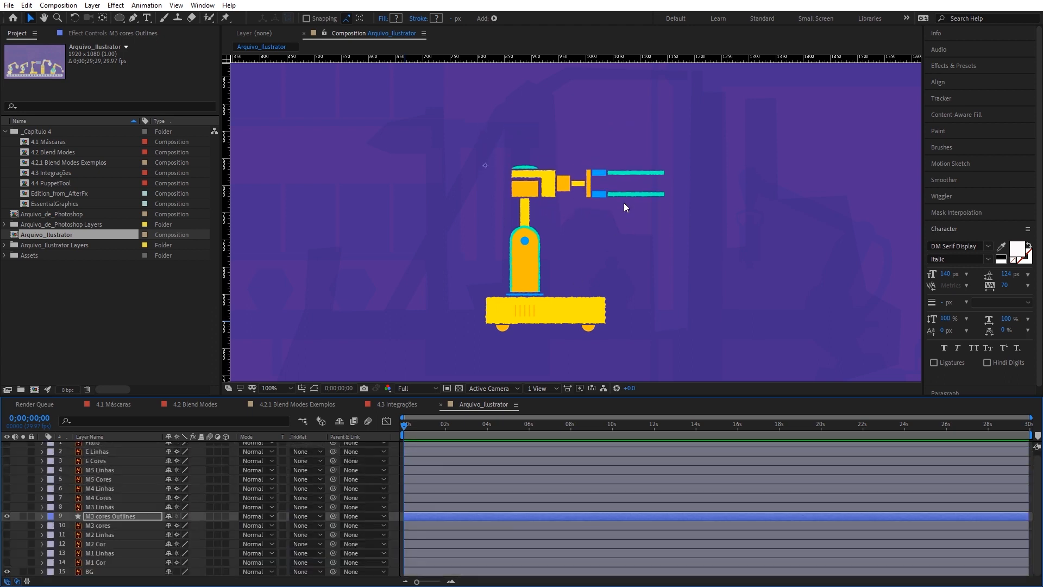
left_click(7, 516)
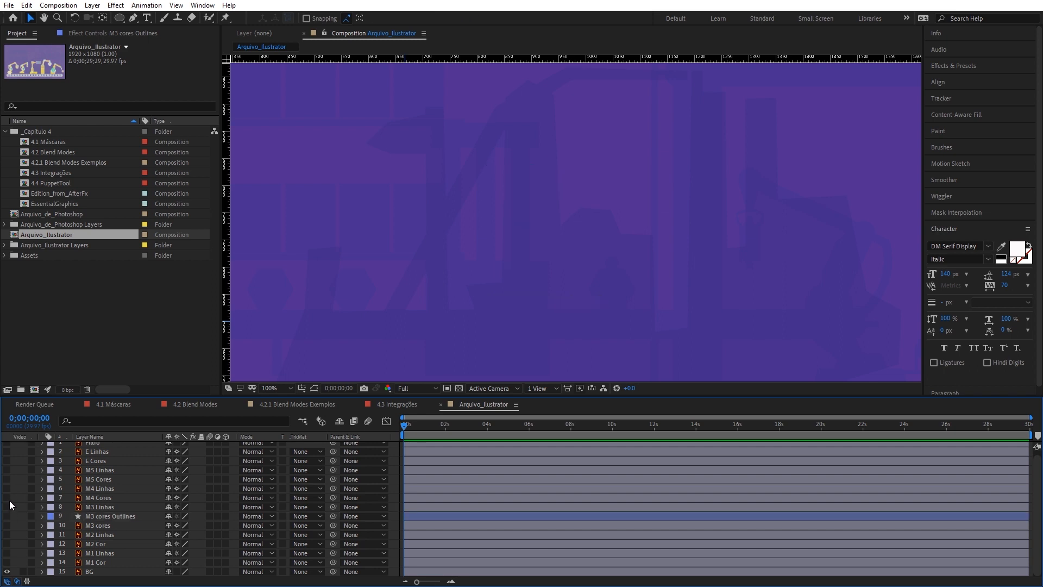
left_click(9, 501)
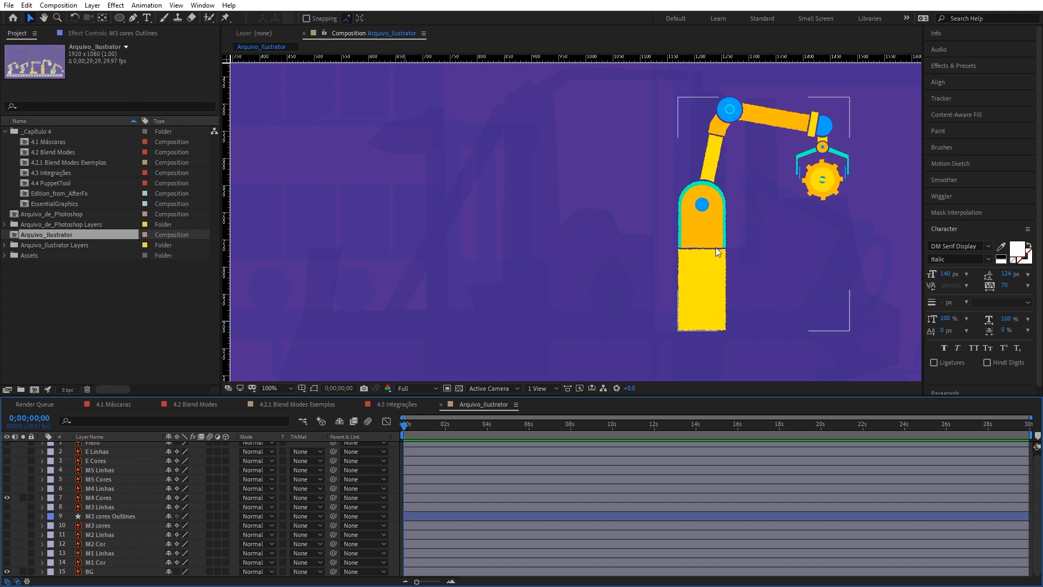
Step: Select the M4 Cores layer and create shapes from the vector layer
left_click(766, 246)
left_click(115, 497)
left_click(111, 488)
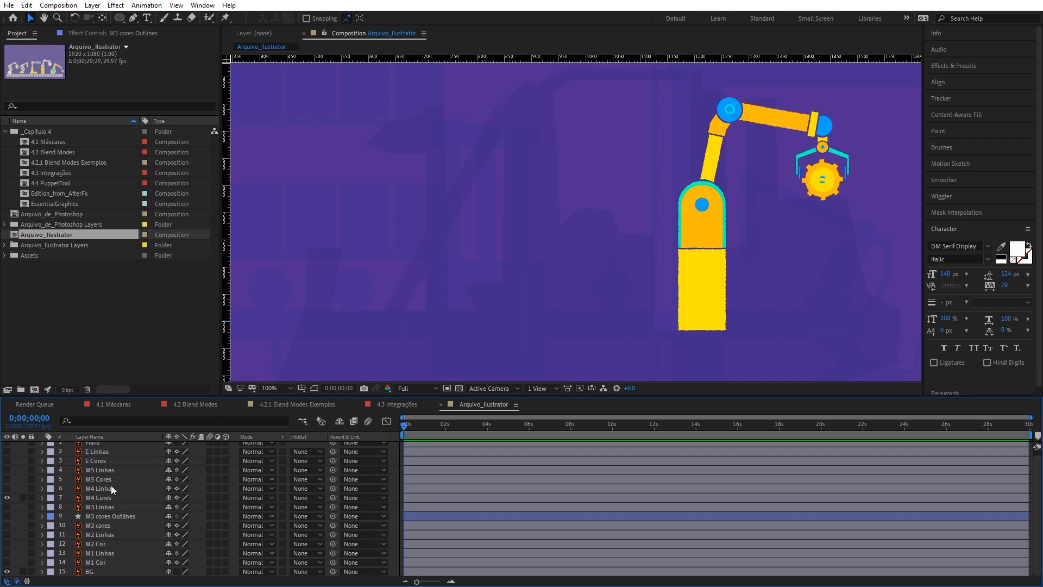
left_click(111, 497)
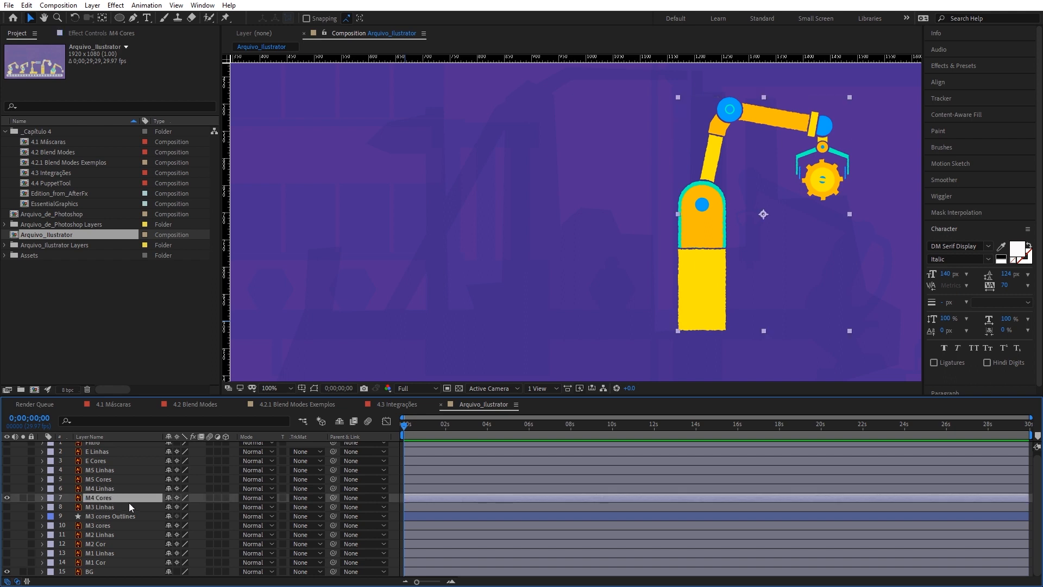
right_click(99, 499)
mouse_move(162, 408)
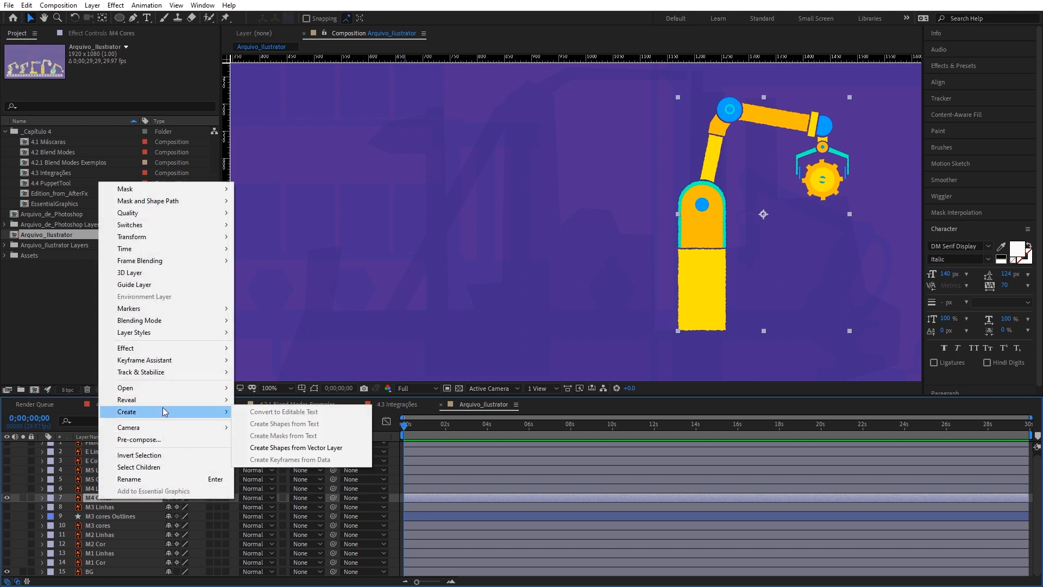
left_click(344, 445)
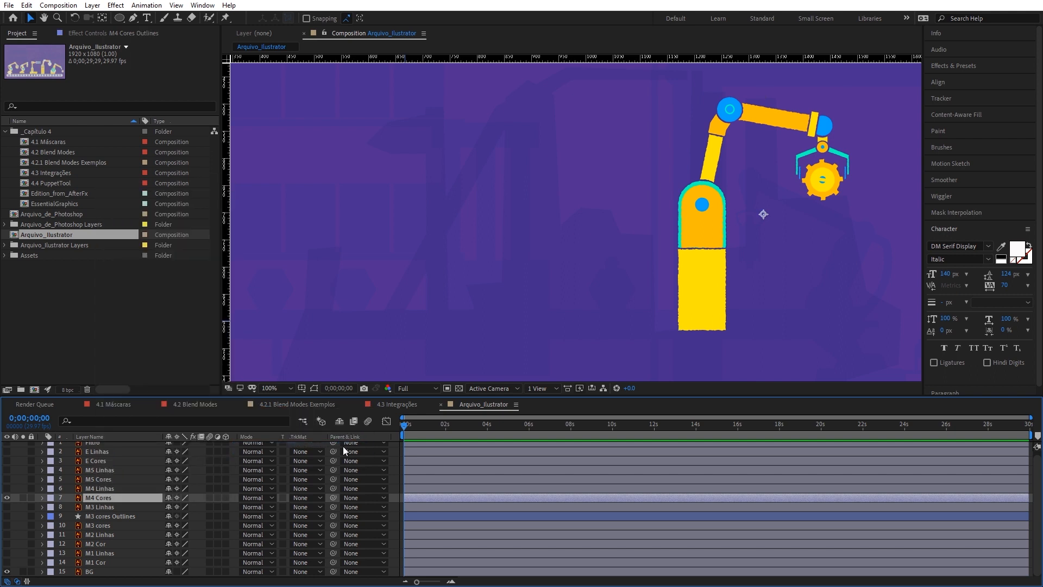
Step: Expand the contents of the M4 Cores Outlines layer, select Group 6 and show the shape paths in the composition view
left_click(41, 498)
left_click(53, 507)
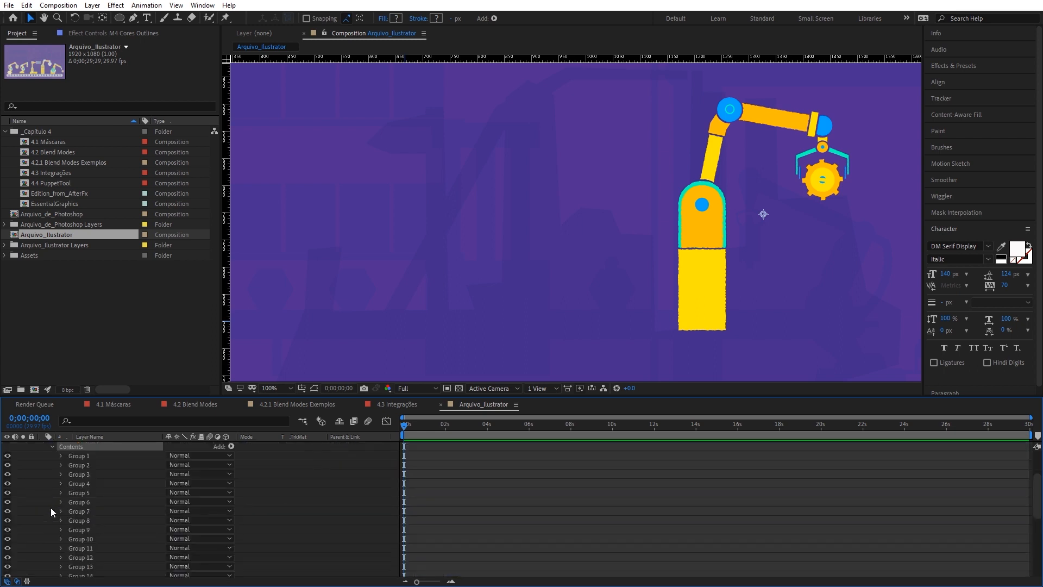
left_click(709, 228)
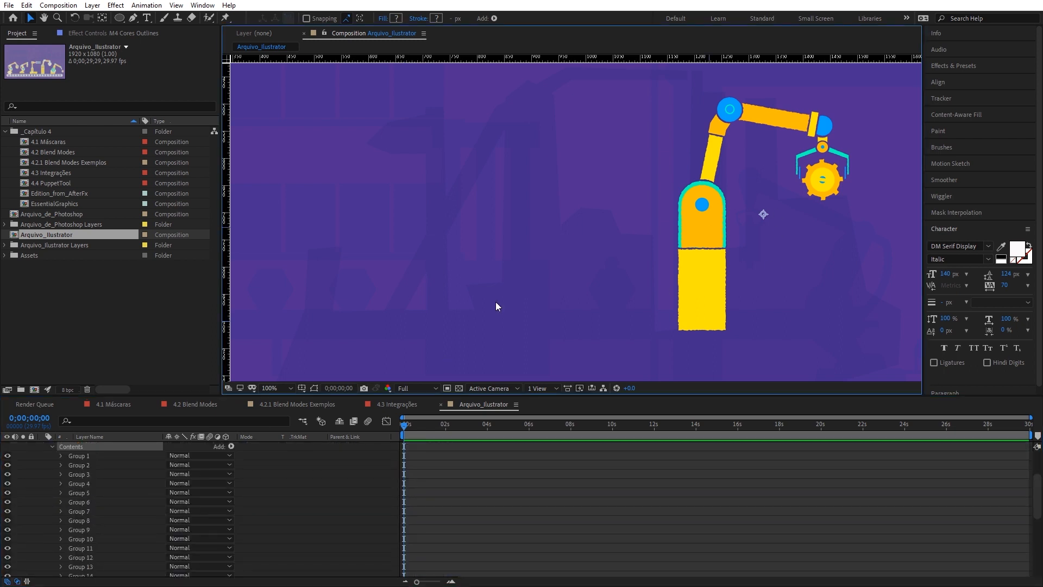
left_click(80, 457)
left_click(87, 502)
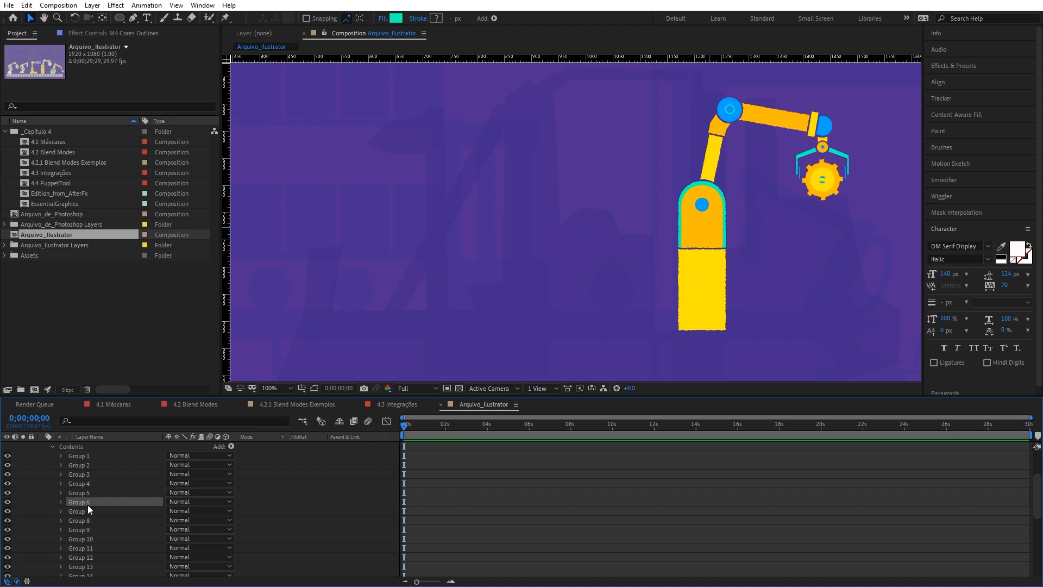
left_click(314, 389)
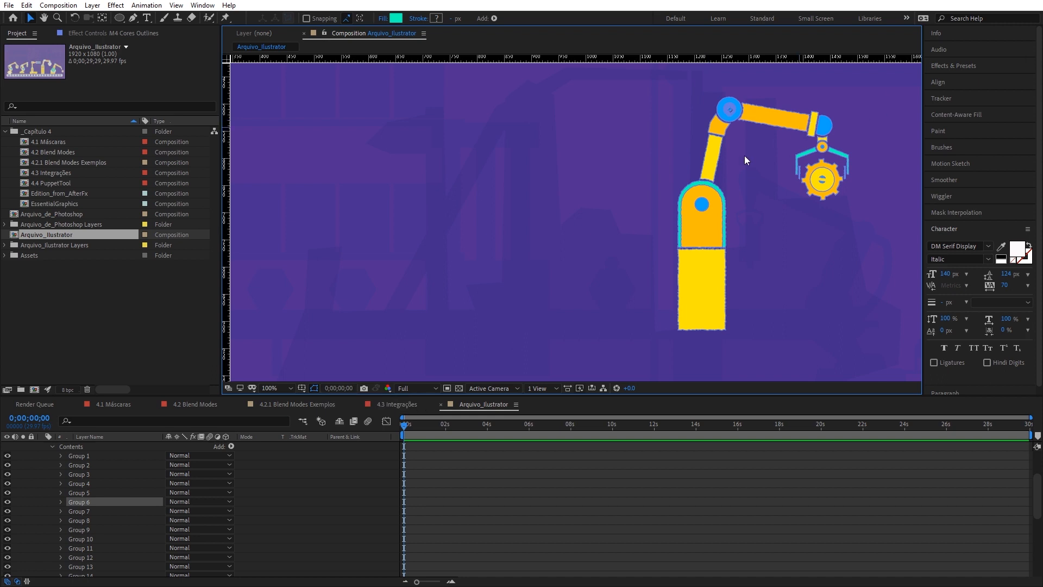
Step: Add an empty group to the contents of M4 Cores Outlines and rename it Base
left_click(708, 232)
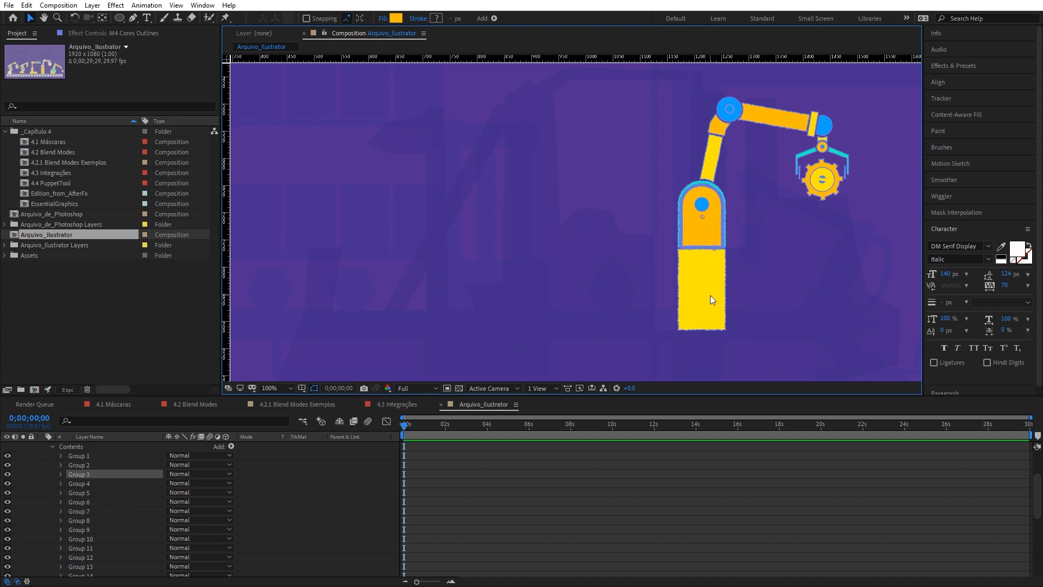
left_click(706, 205)
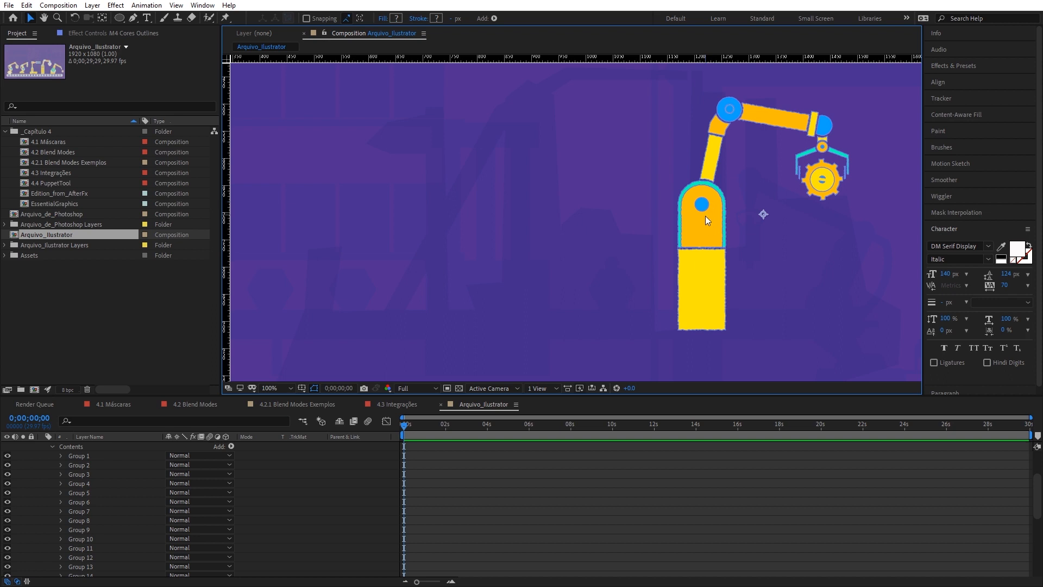
scroll(93, 480, "down", 5)
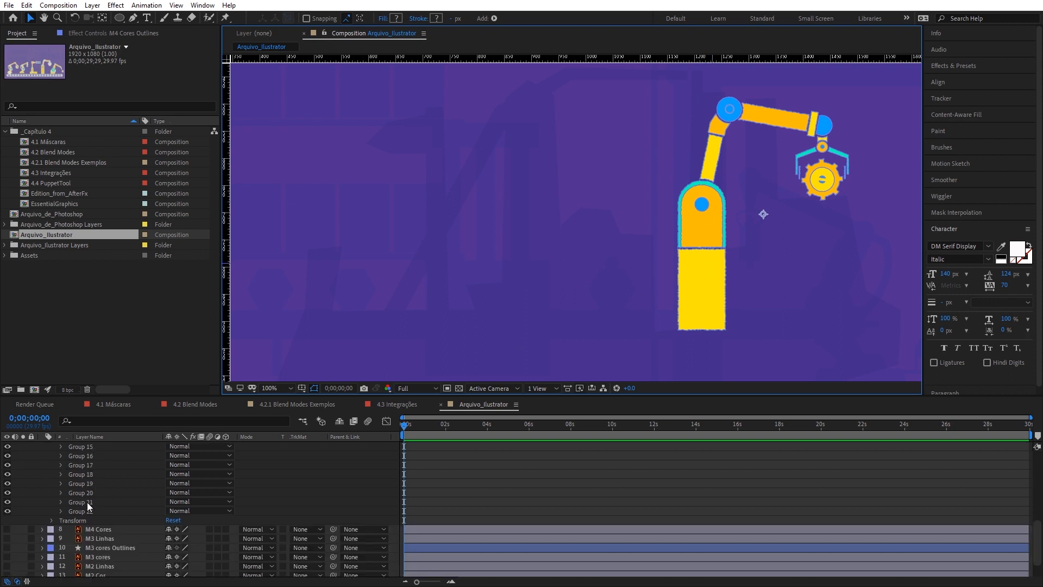
scroll(87, 489, "up", 5)
left_click(230, 446)
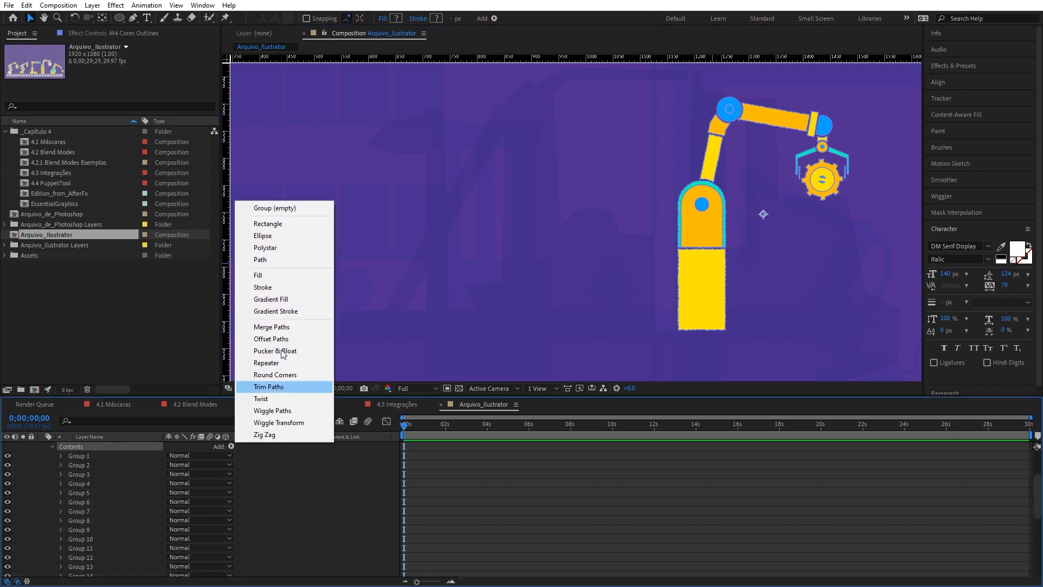
left_click(272, 208)
scroll(106, 522, "down", 3)
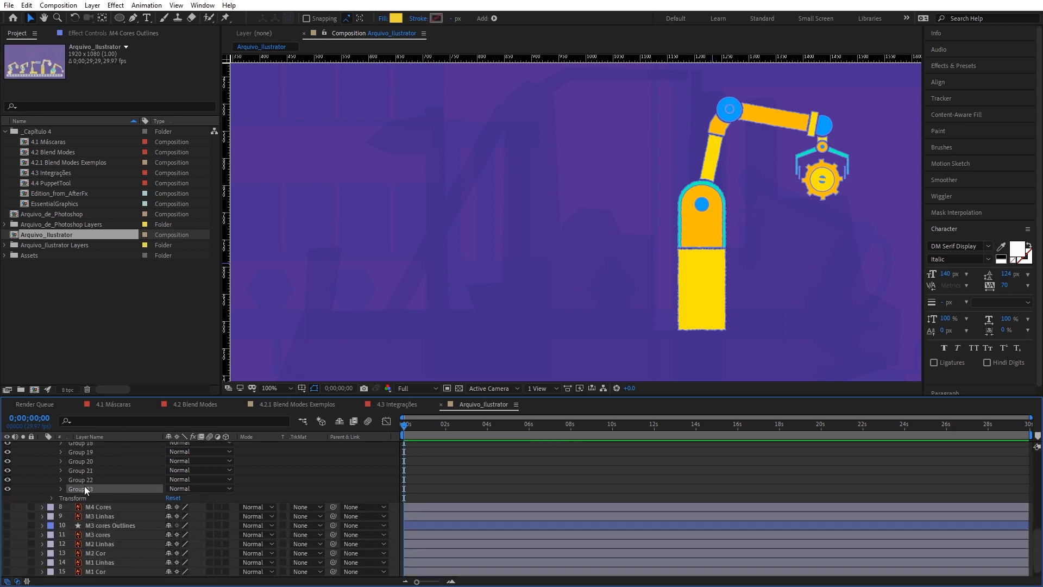
key("Return")
type("Base")
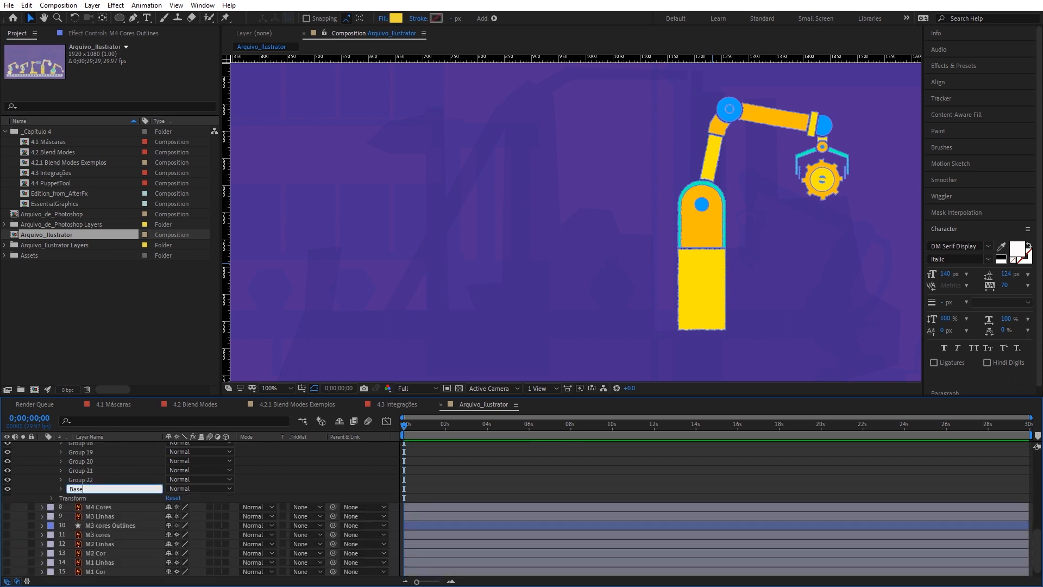
key("Return")
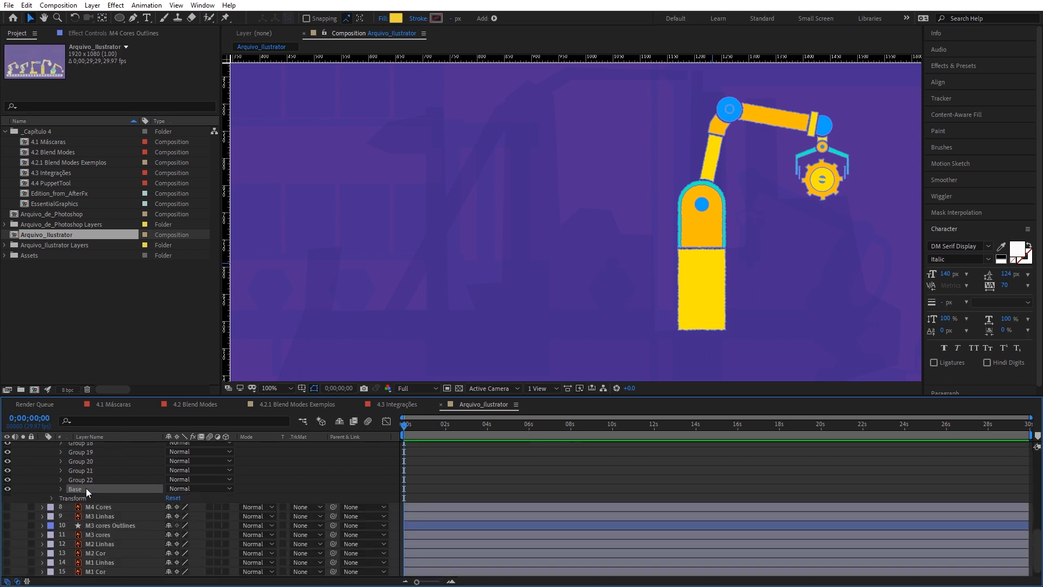
Step: Duplicate the Base group and rename the copy Antebraço
key("ctrl+d")
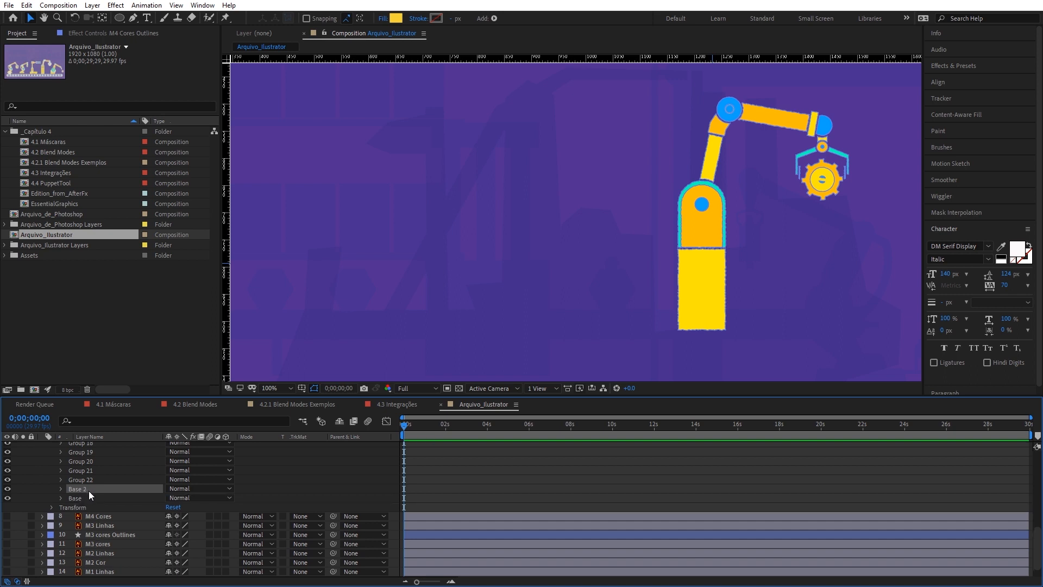
key("Return")
type("Ante Br")
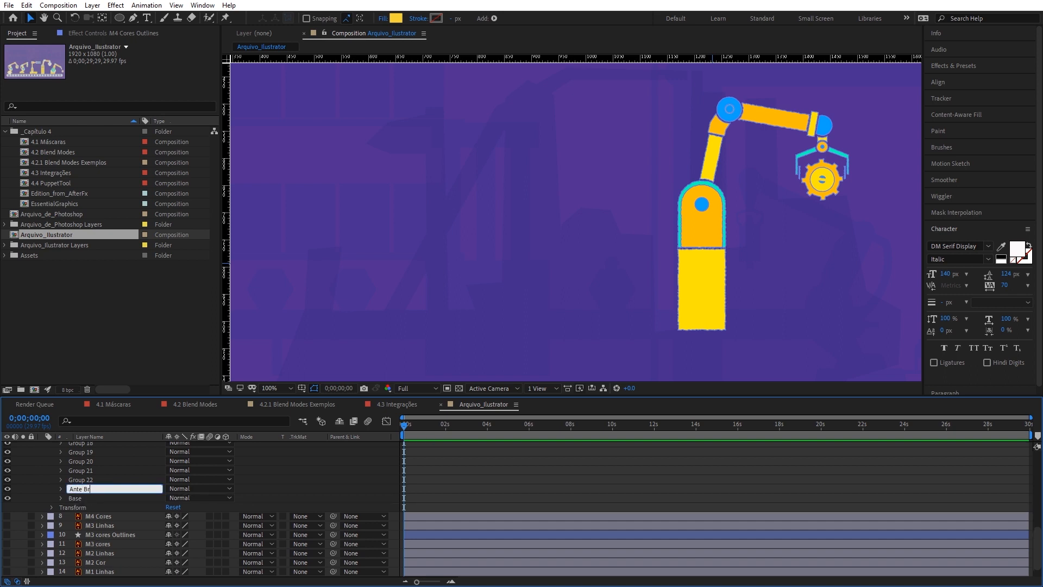
type("a")
key("BackSpace")
key("BackSpace")
key("BackSpace")
key("BackSpace")
type("braço")
key("Return")
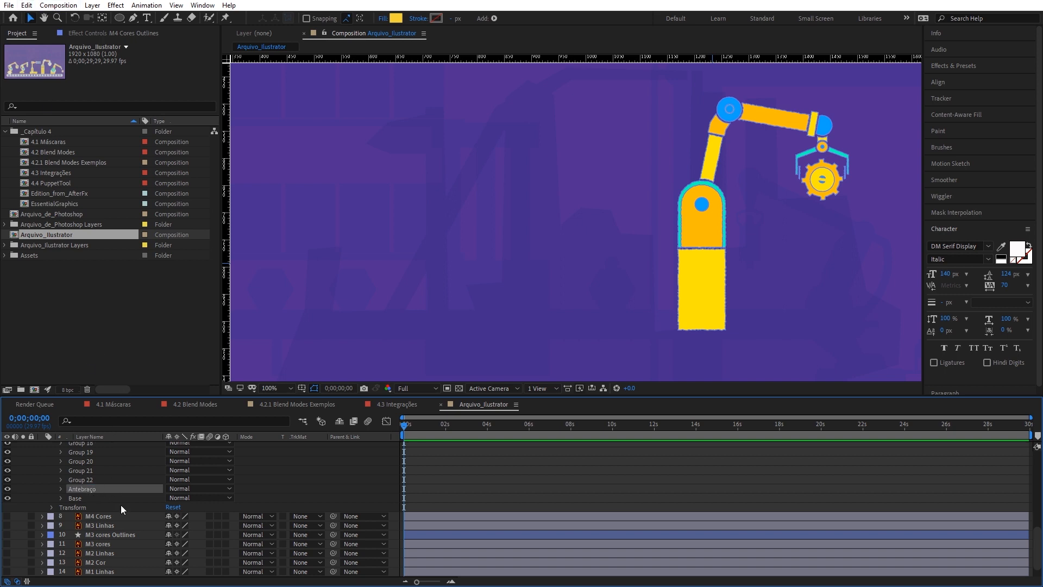
Step: Duplicate the Antebraço group and rename the copy Braço
key("ctrl+d")
key("Return")
type("Braço")
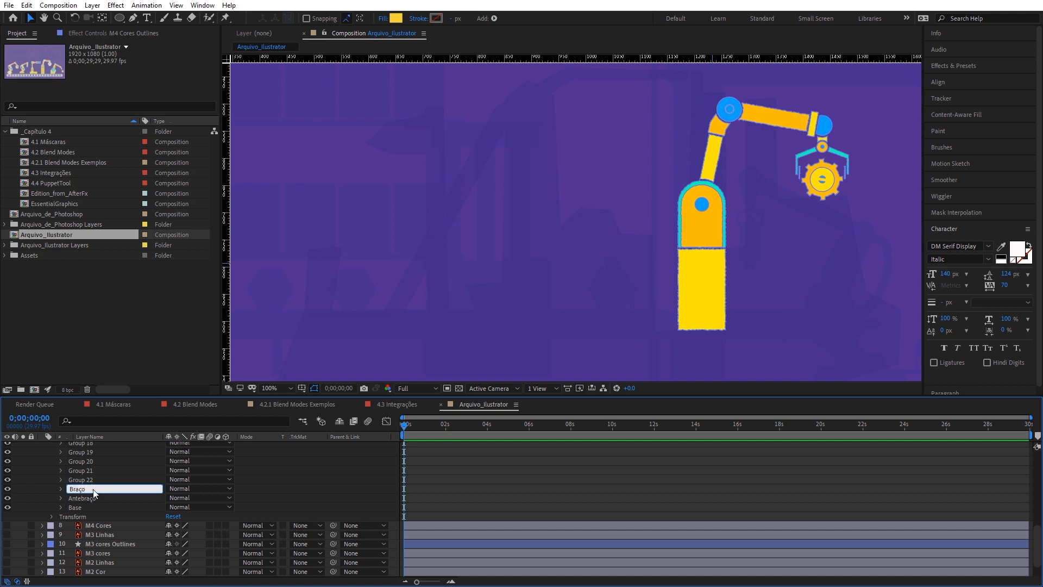
key("Return")
Step: Duplicate the Braço group and rename the copy Mao
key("ctrl+d")
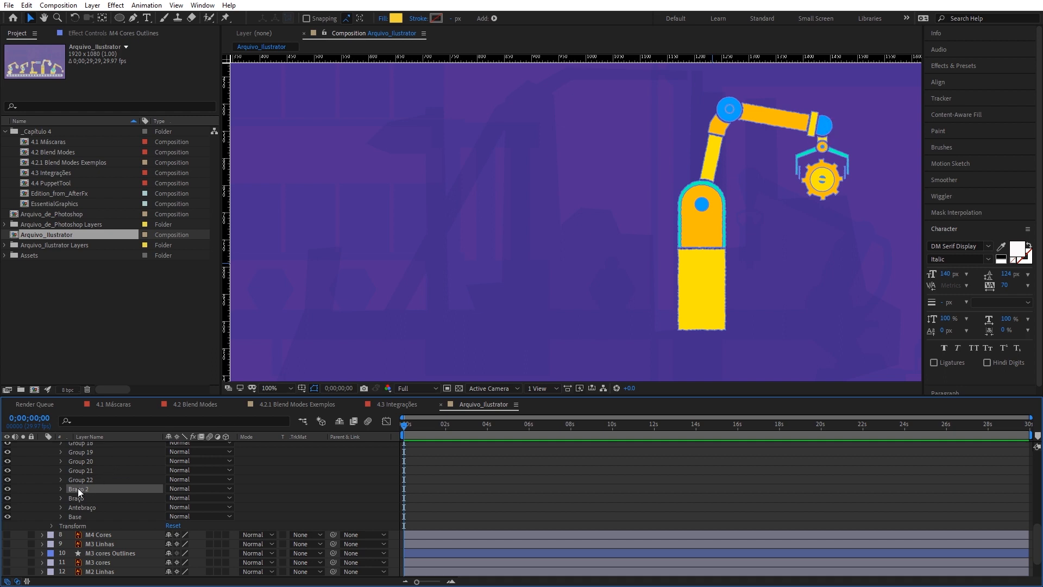
key("Return")
type("Mão")
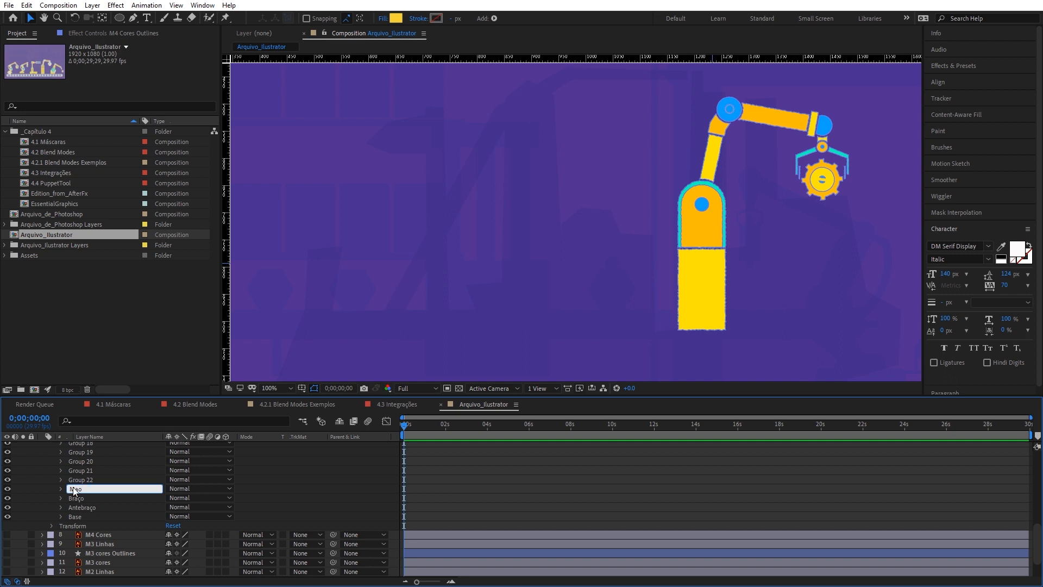
key("Return")
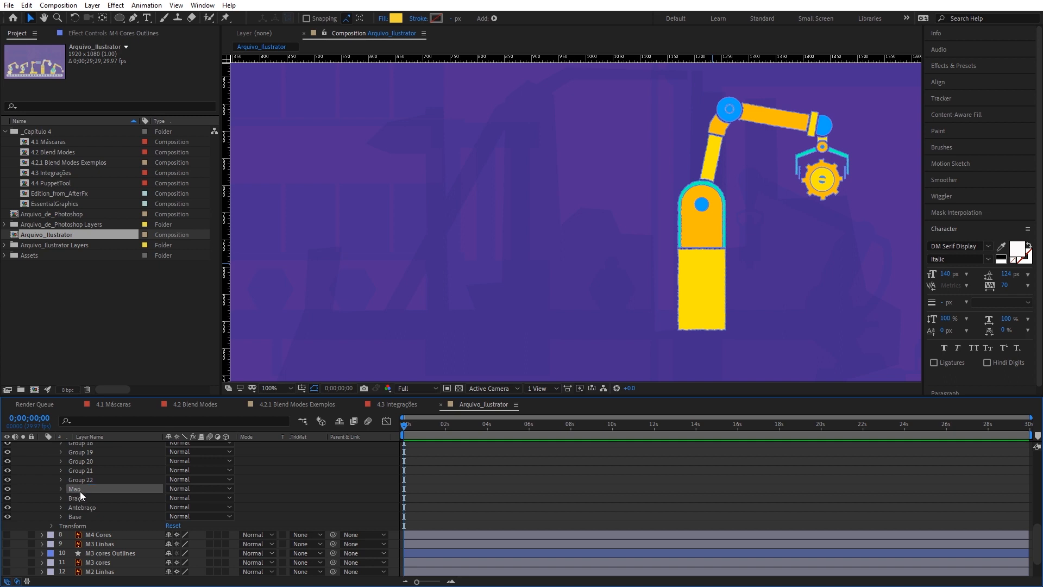
Step: Duplicate the Mao group and rename the copy Garra
key("ctrl+d")
key("Return")
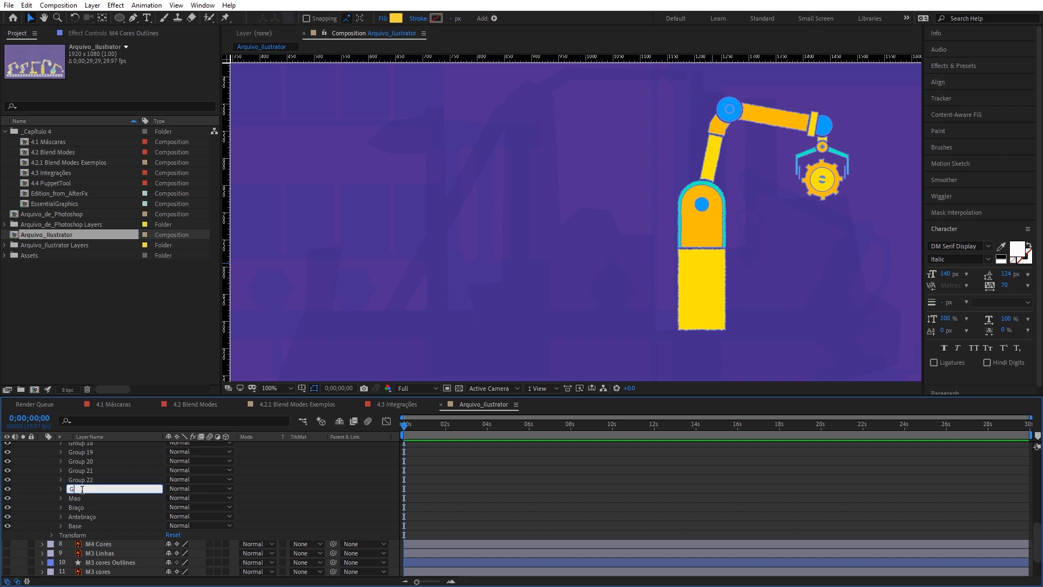
type("Garra")
key("Return")
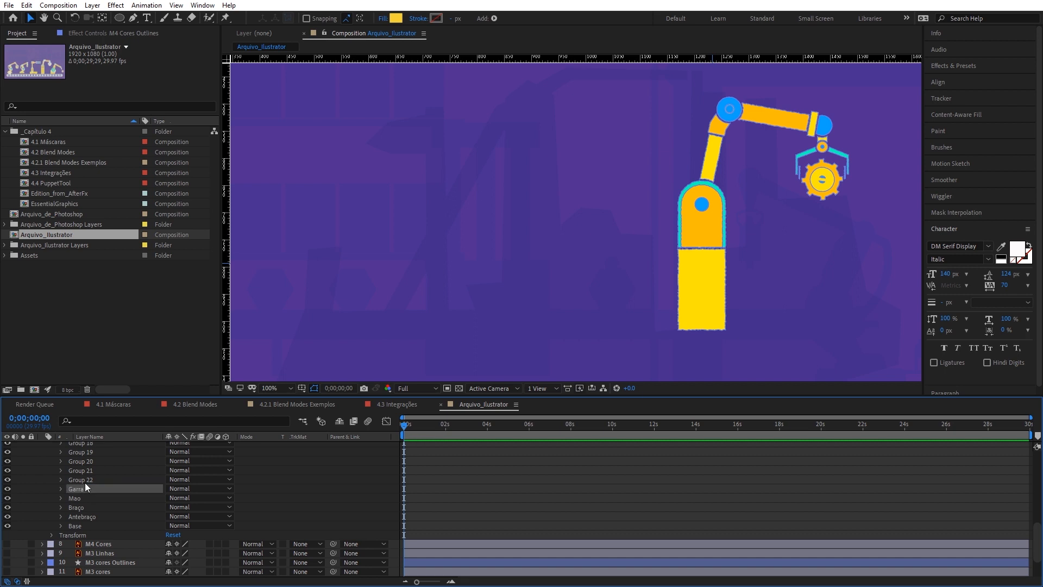
Step: Select Groups 1, 2, 3 and 5, the robot's column shapes, and move them into the Base group
scroll(92, 480, "up", 5)
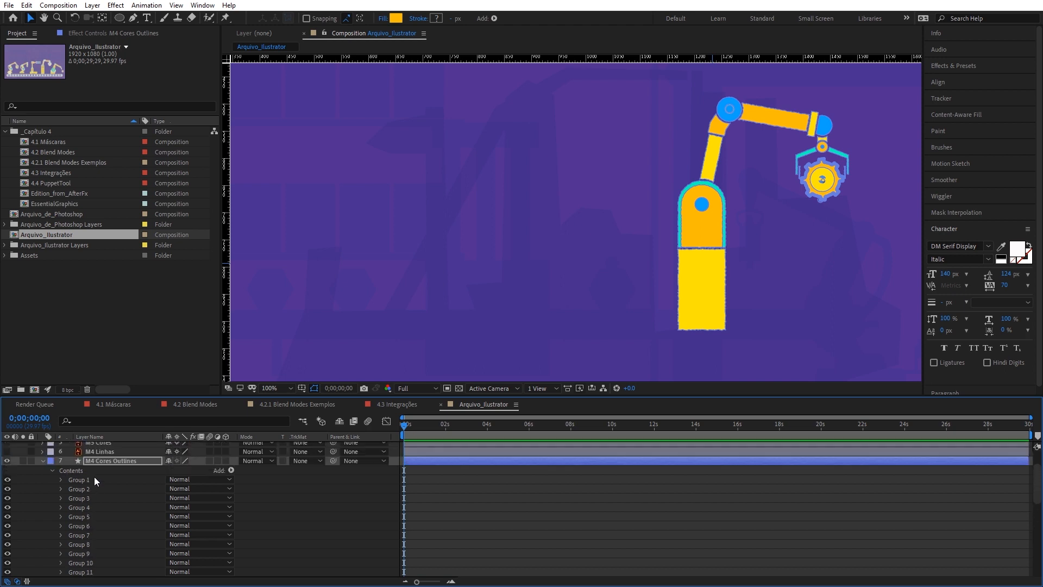
left_click(694, 286)
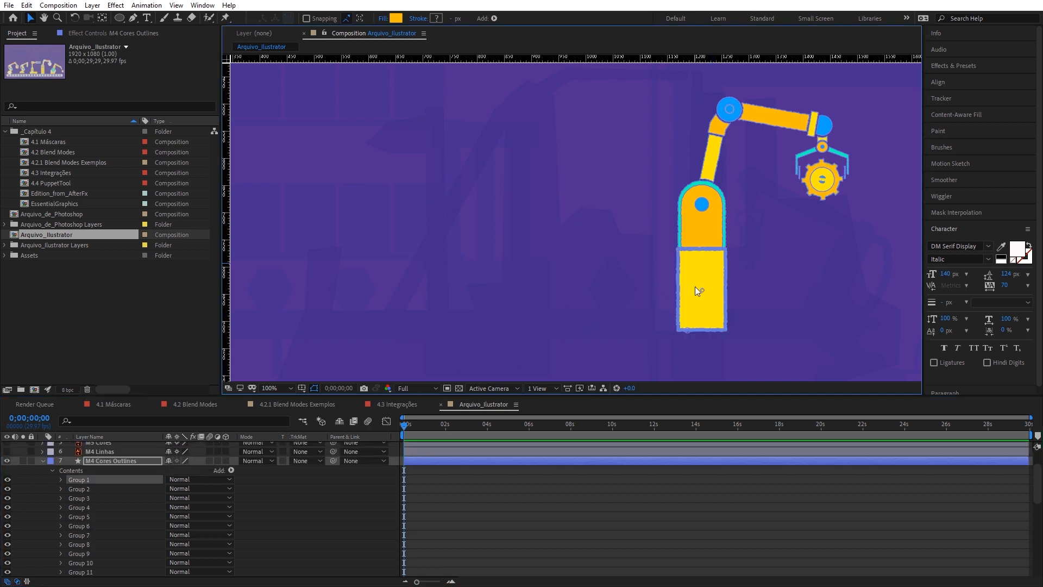
left_click(89, 487, "shift")
left_click(84, 498, "shift")
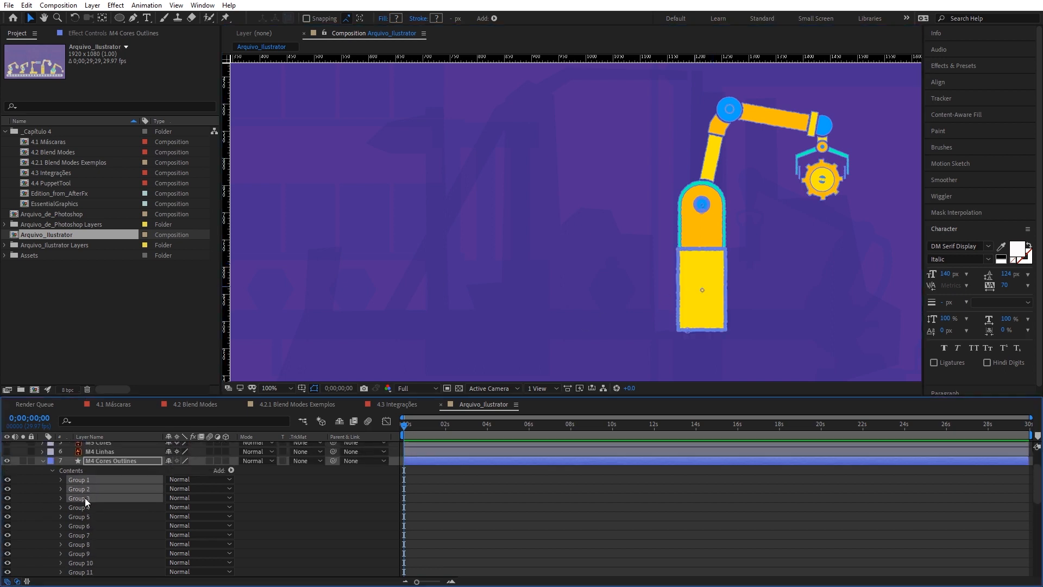
left_click(83, 507, "shift")
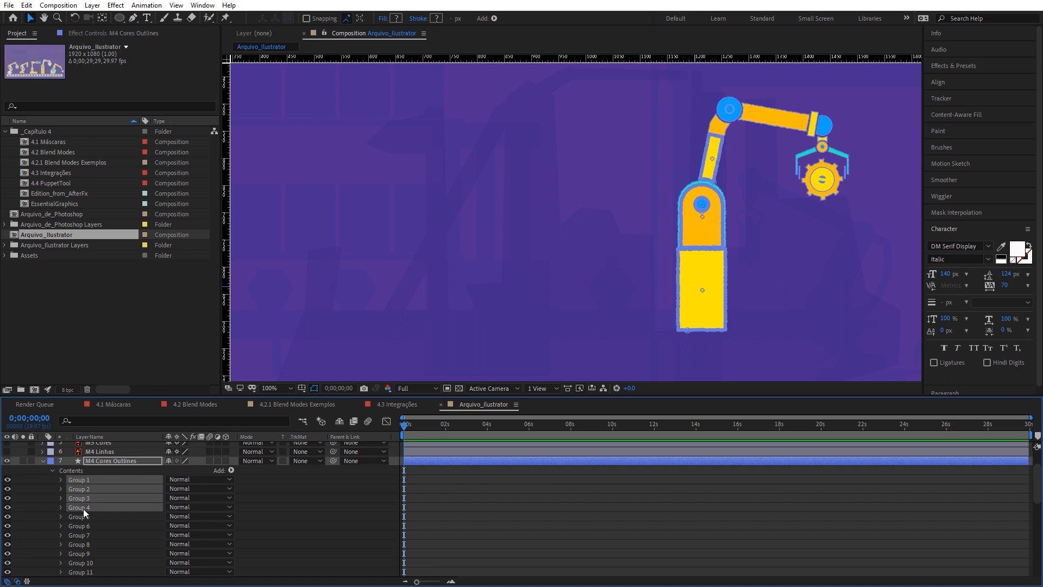
left_click(86, 508, "shift")
left_click(88, 514, "shift")
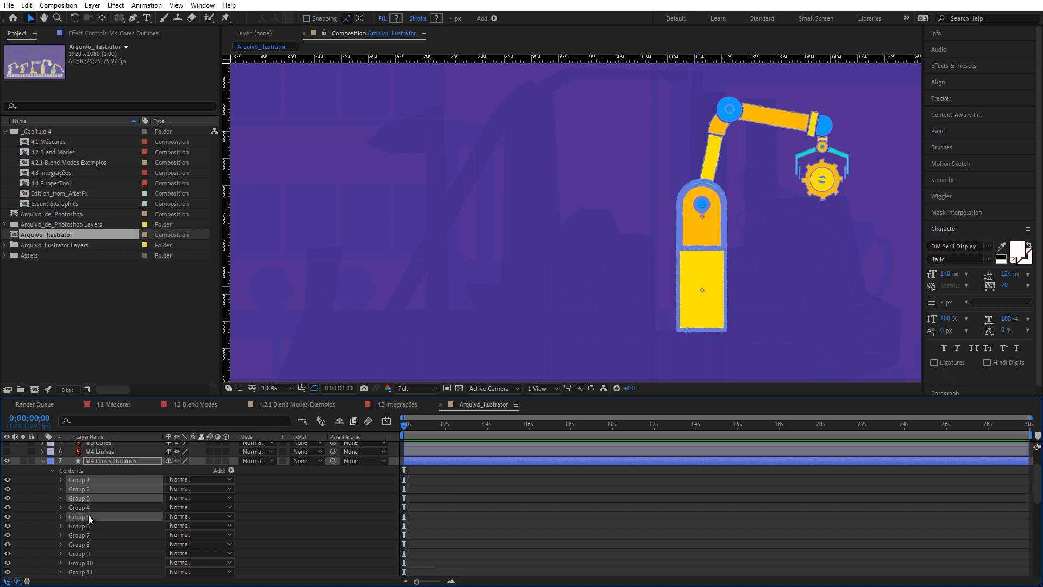
scroll(94, 516, "down", 3)
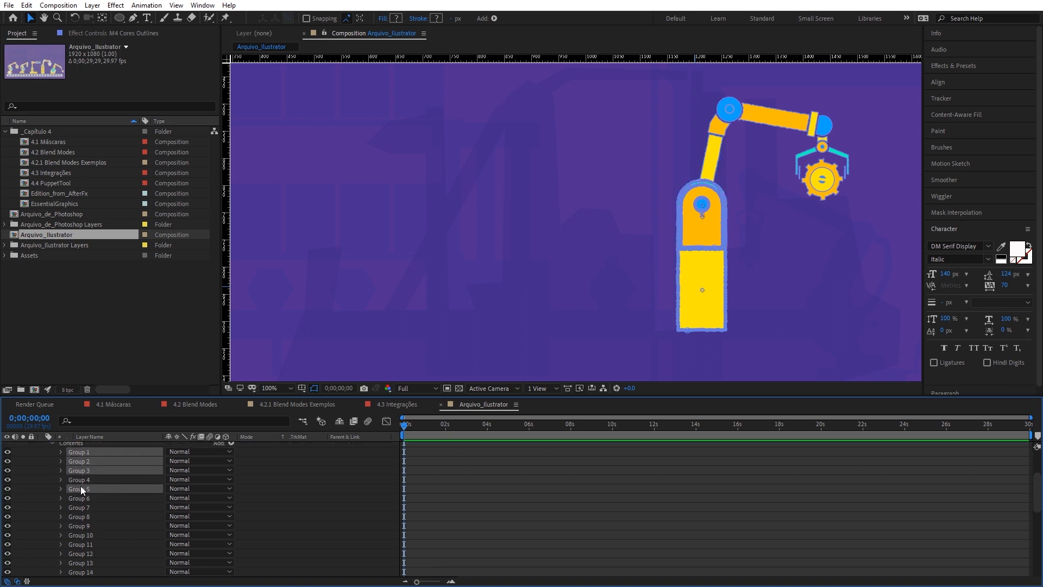
mouse_move(85, 492)
left_mouse_down()
mouse_move(105, 571)
mouse_move(93, 498)
mouse_move(79, 494)
left_mouse_up()
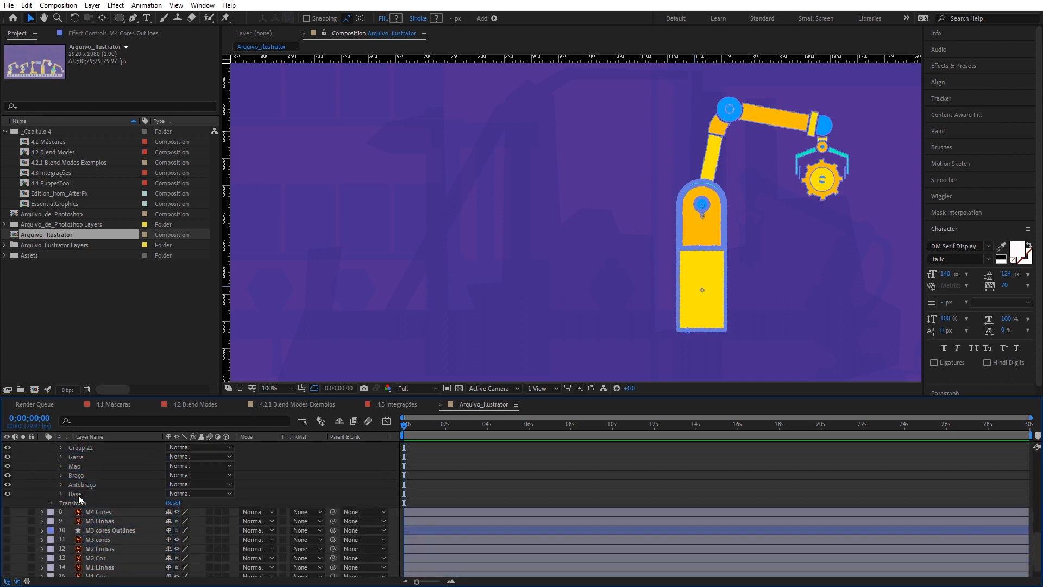
scroll(80, 494, "down", 1)
Step: Select the Base group and hide it in the composition
scroll(98, 460, "up", 9)
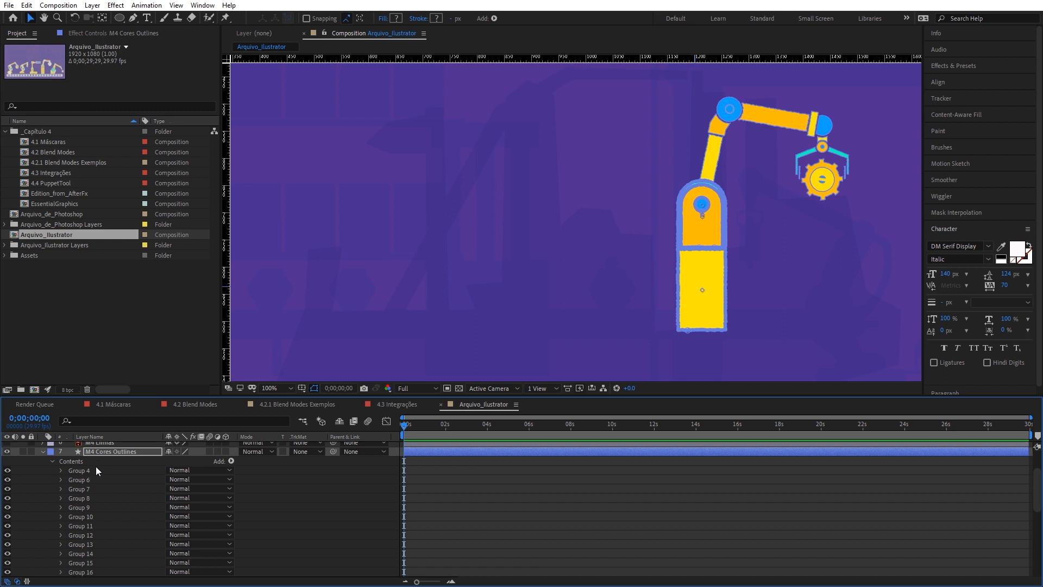
scroll(82, 546, "down", 9)
left_click(32, 480)
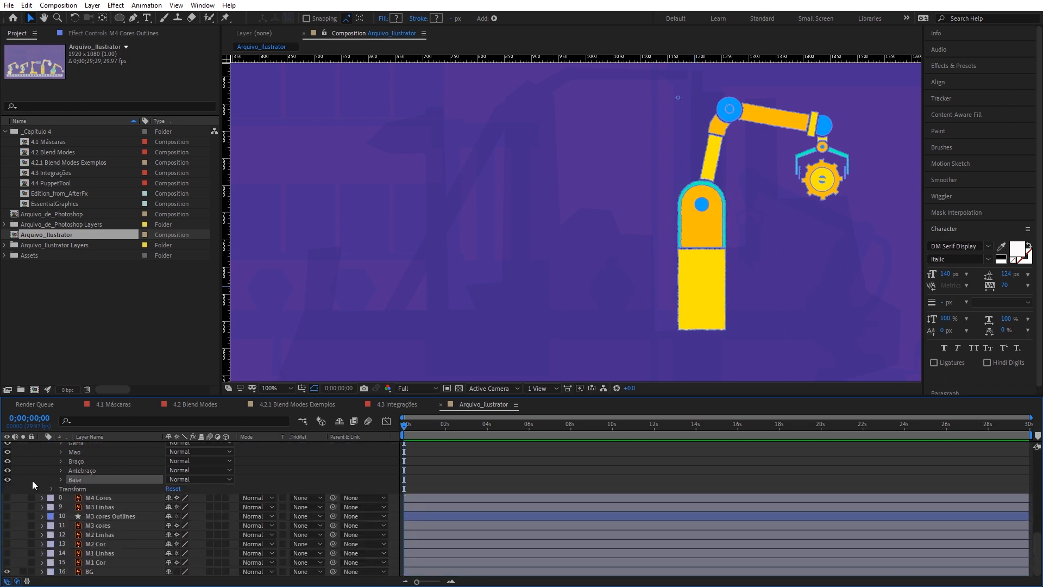
left_click(7, 479)
Step: Move Groups 4, 6, 7 and 9 of the lower arm into the Antebraço group and hide that group
scroll(71, 466, "up", 20)
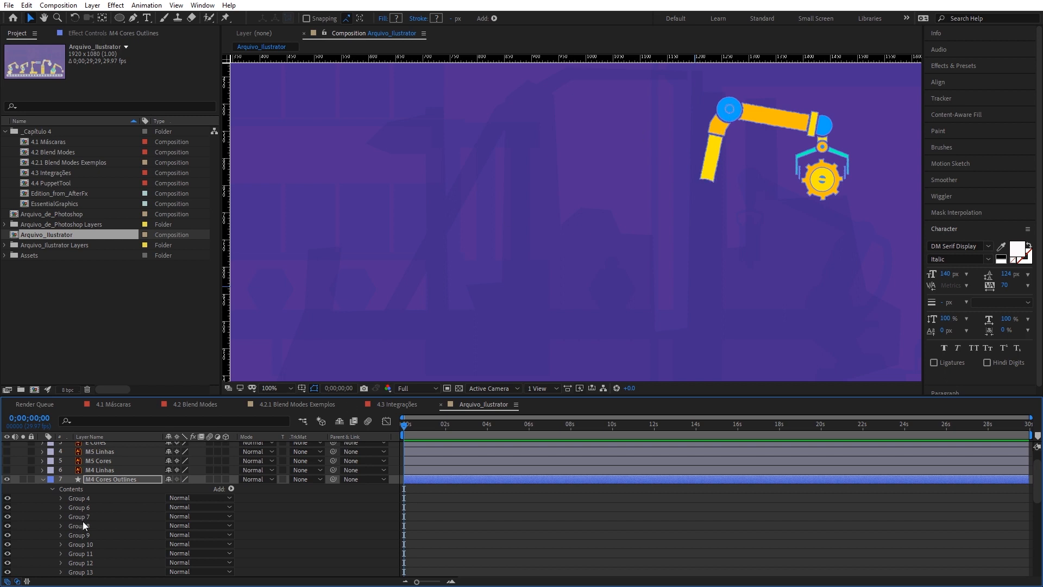
left_click(86, 498)
left_click(86, 507, "ctrl")
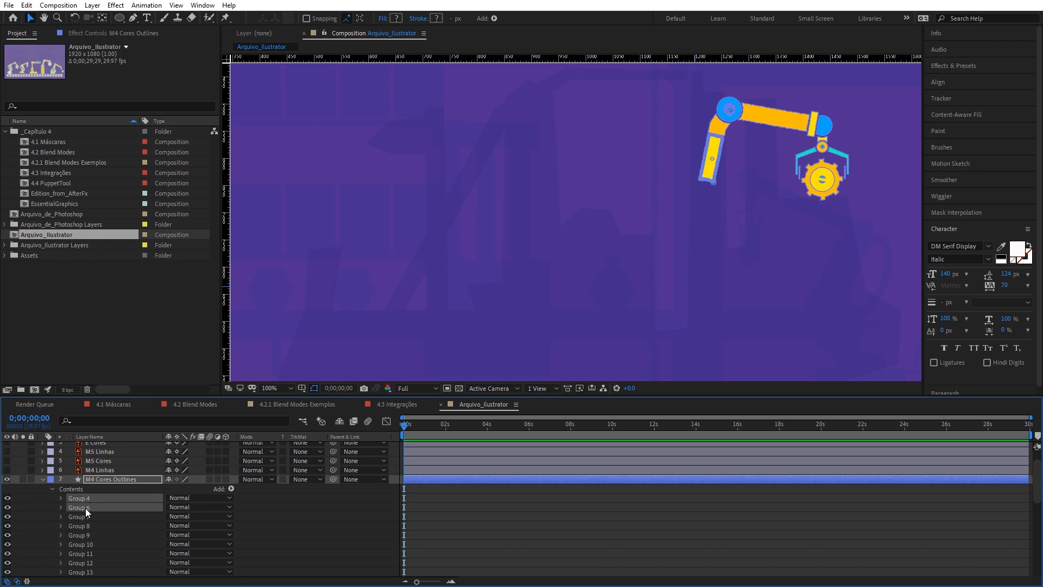
left_click(90, 515, "ctrl")
left_click(91, 526, "ctrl")
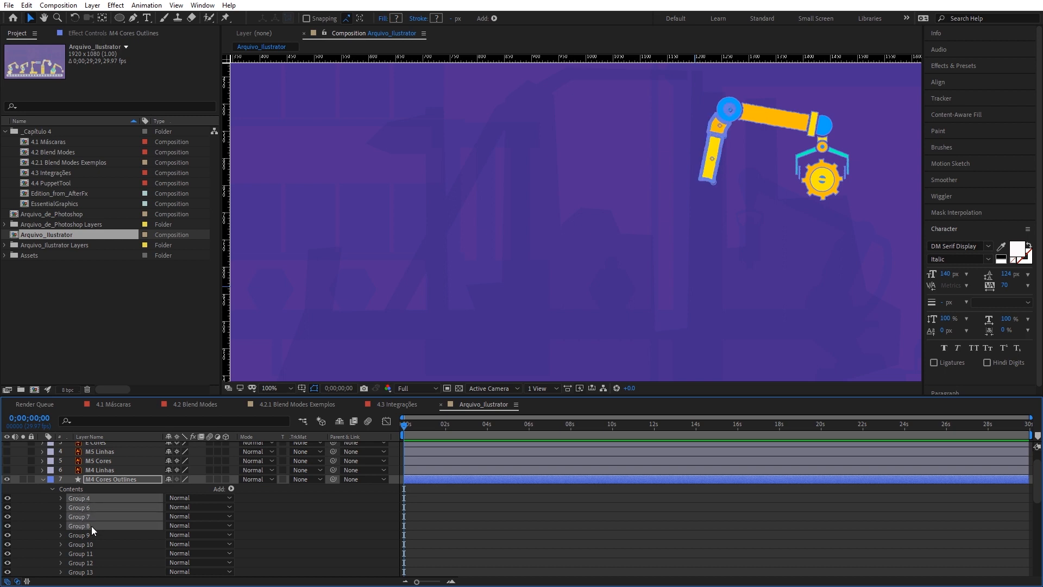
left_click(91, 525, "ctrl")
left_click(85, 536, "ctrl")
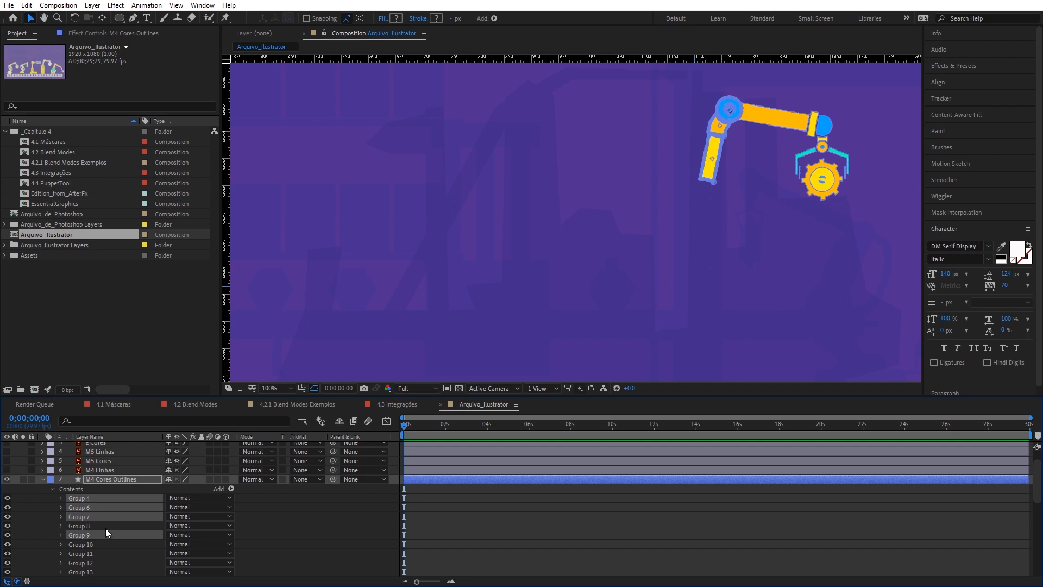
scroll(106, 528, "down", 3)
mouse_move(98, 482)
left_mouse_down()
mouse_move(102, 567)
mouse_move(93, 474)
left_mouse_up()
left_click(7, 471)
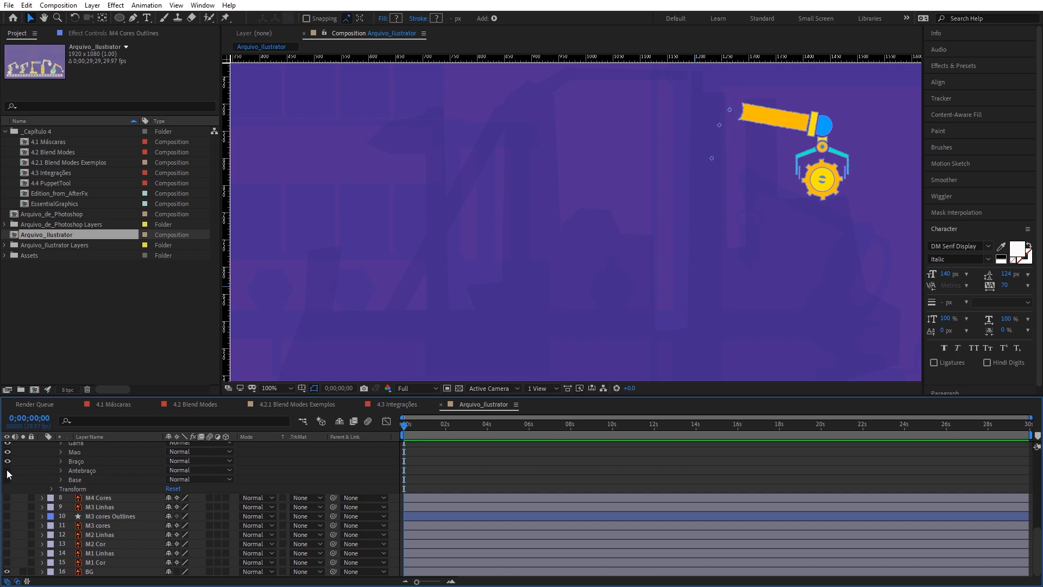
Step: Move Groups 8, 10 and 11 of the upper arm into the Braço group and hide that group
scroll(102, 475, "up", 5)
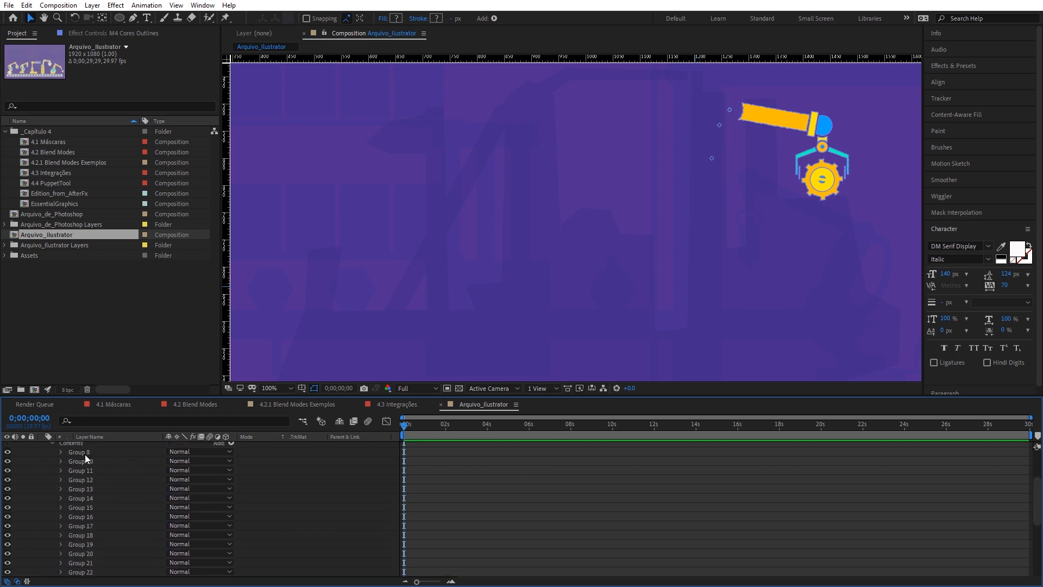
left_click(85, 453)
left_click(87, 459, "ctrl")
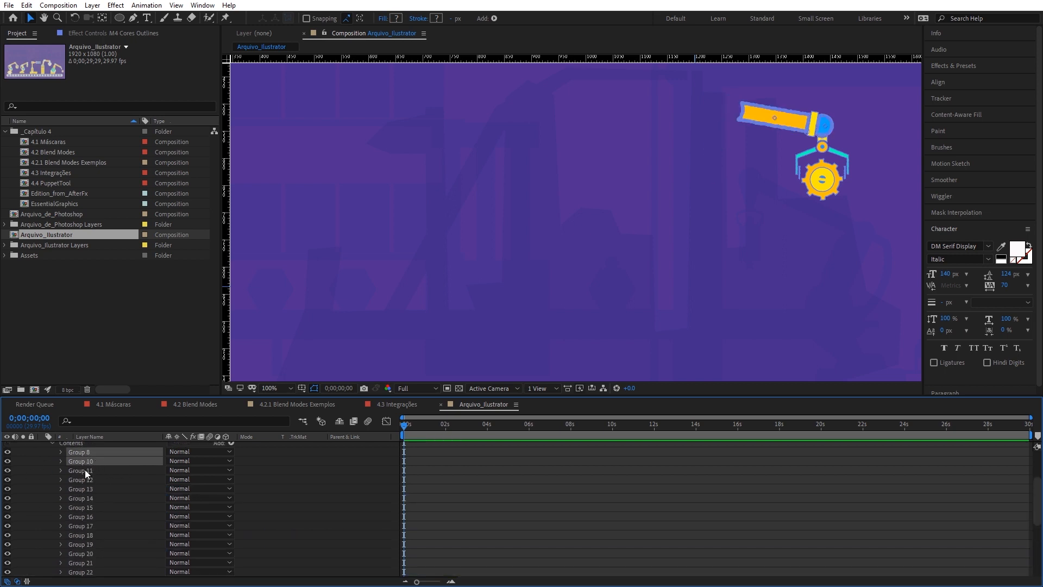
left_click(85, 470, "ctrl")
mouse_move(87, 473)
left_mouse_down()
mouse_move(98, 575)
mouse_move(86, 477)
left_mouse_up()
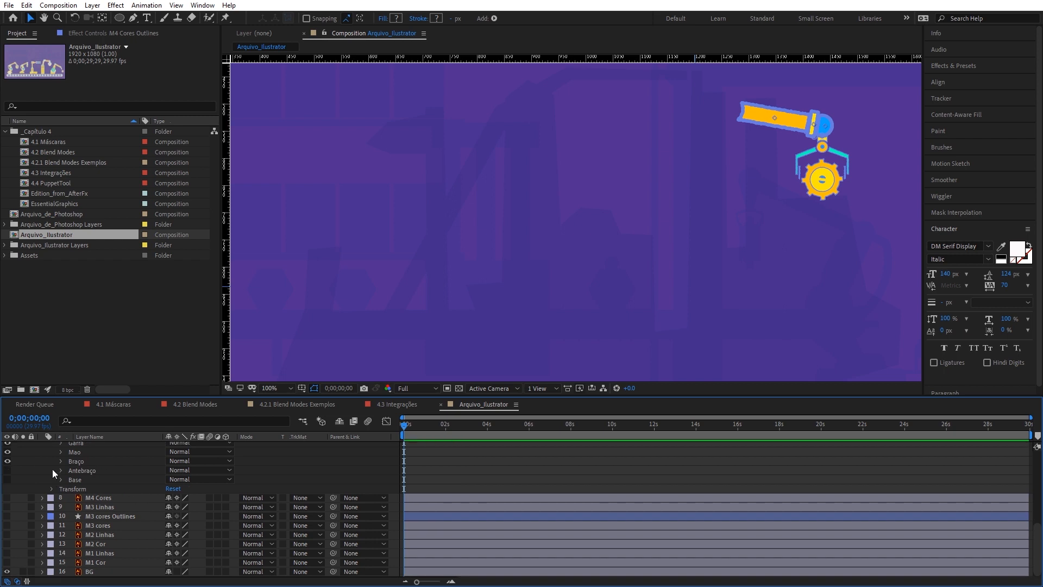
left_click(10, 461)
Step: Add an empty group to the contents of M4 Cores Outlines and name it Engrenagem
scroll(126, 468, "up", 6)
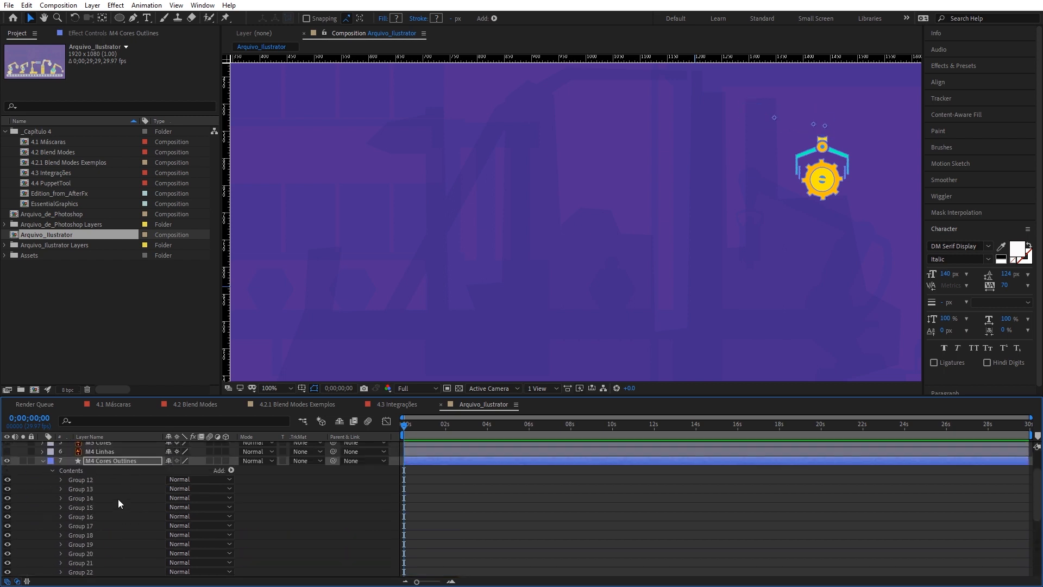
scroll(115, 513, "down", 3)
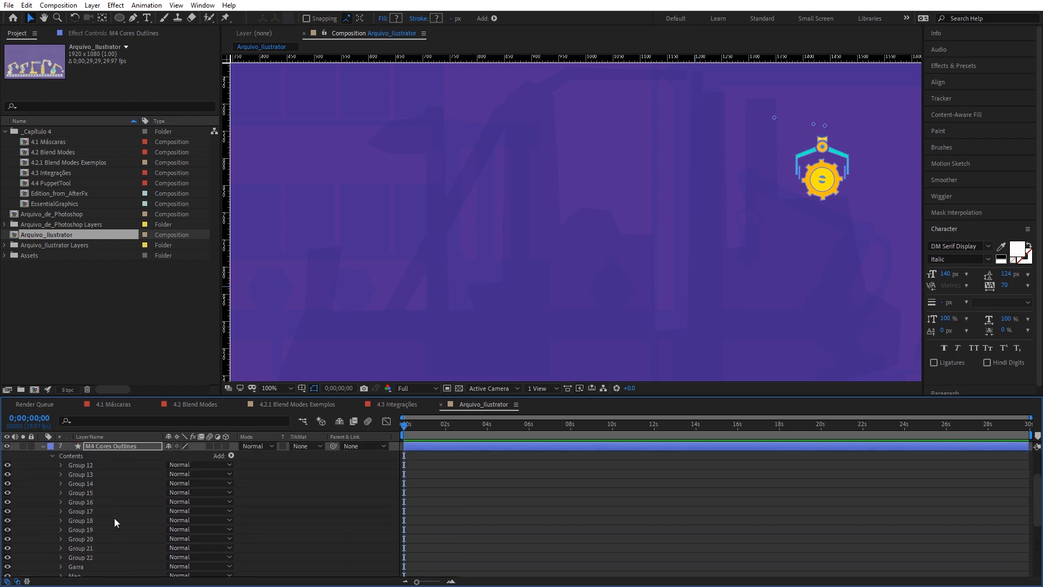
left_click(89, 465)
scroll(106, 479, "down", 3)
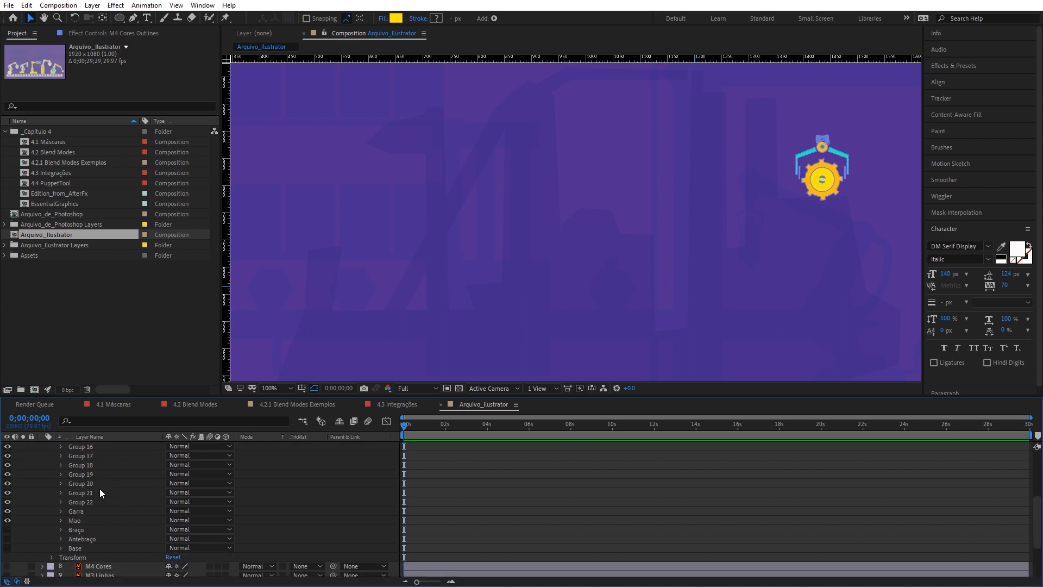
left_click(90, 503)
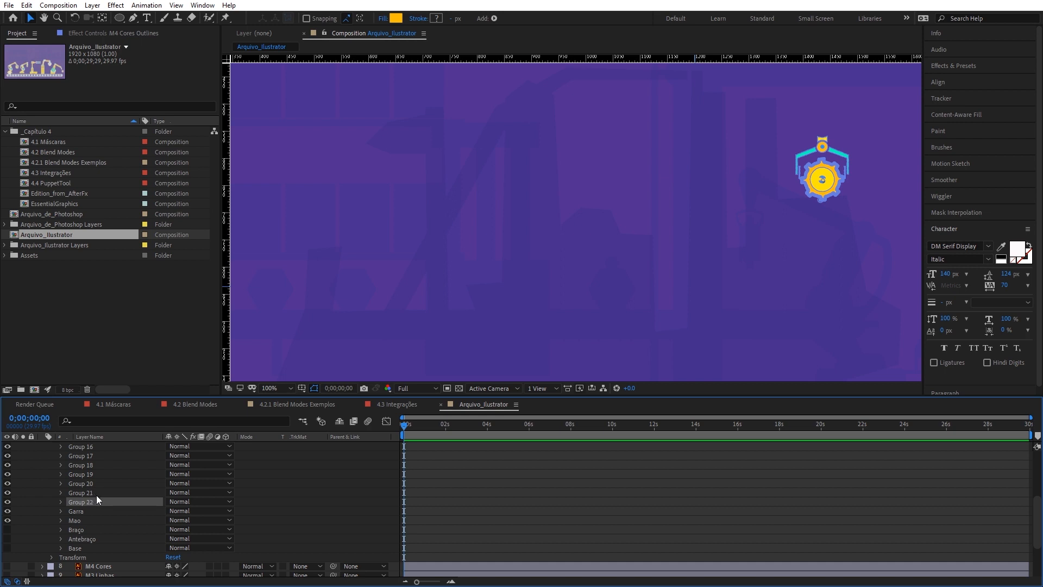
scroll(93, 492, "up", 3)
left_click(76, 455)
left_click(230, 455)
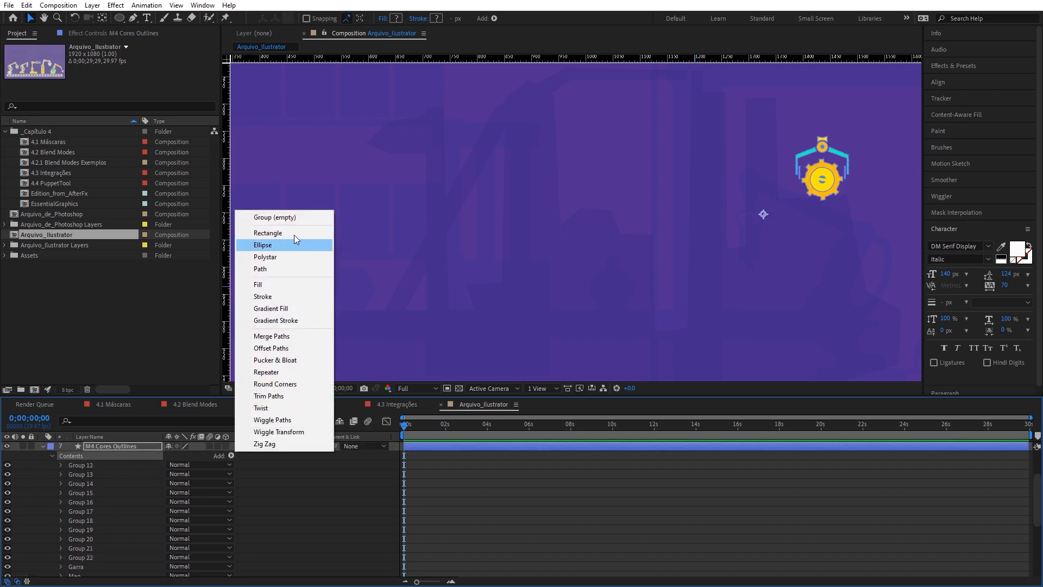
left_click(275, 218)
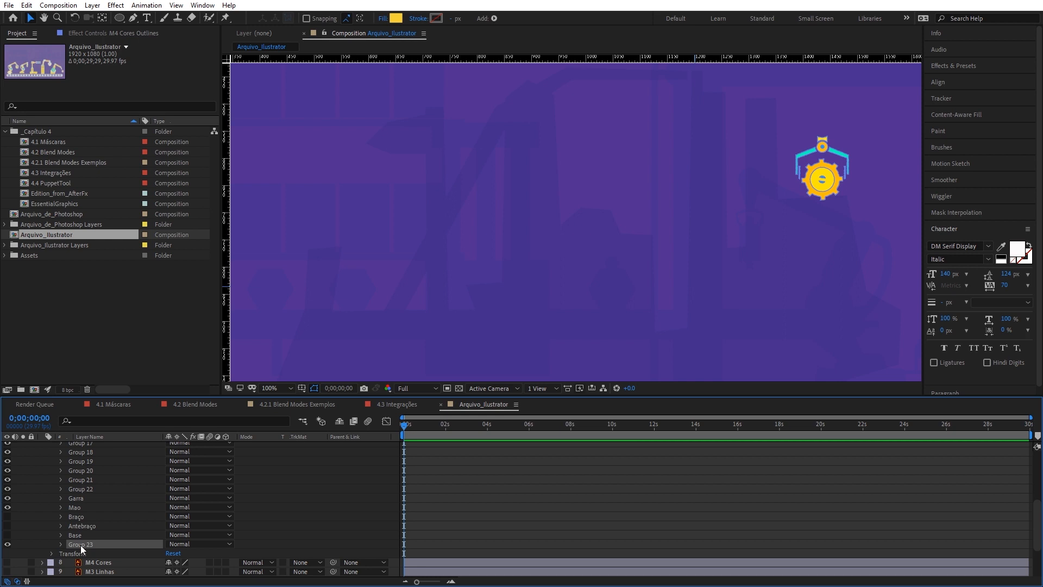
key("Return")
type("Engrenagem")
key("Return")
Step: Move Groups 19 to 22, the gear shapes, into the Engrenagem group and hide that group
left_click(83, 491)
left_click(89, 481, "ctrl")
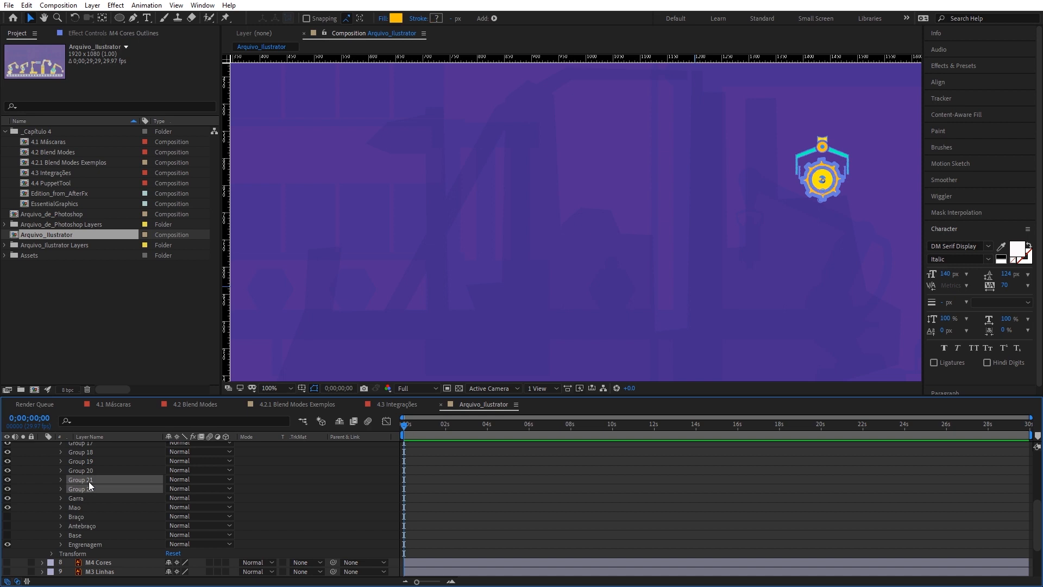
left_click(90, 468, "ctrl")
left_click(92, 460, "ctrl")
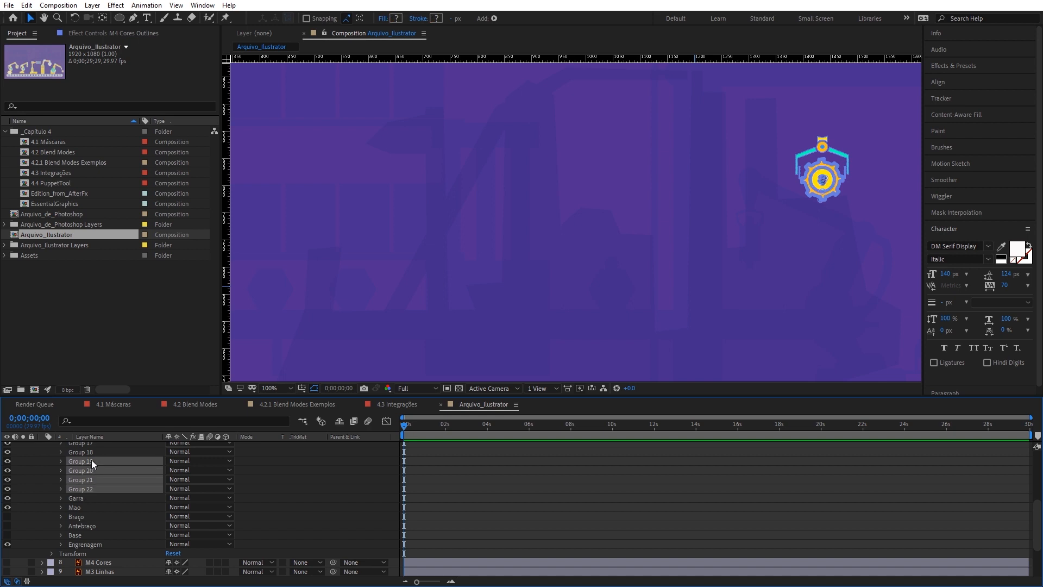
left_click(90, 451, "ctrl")
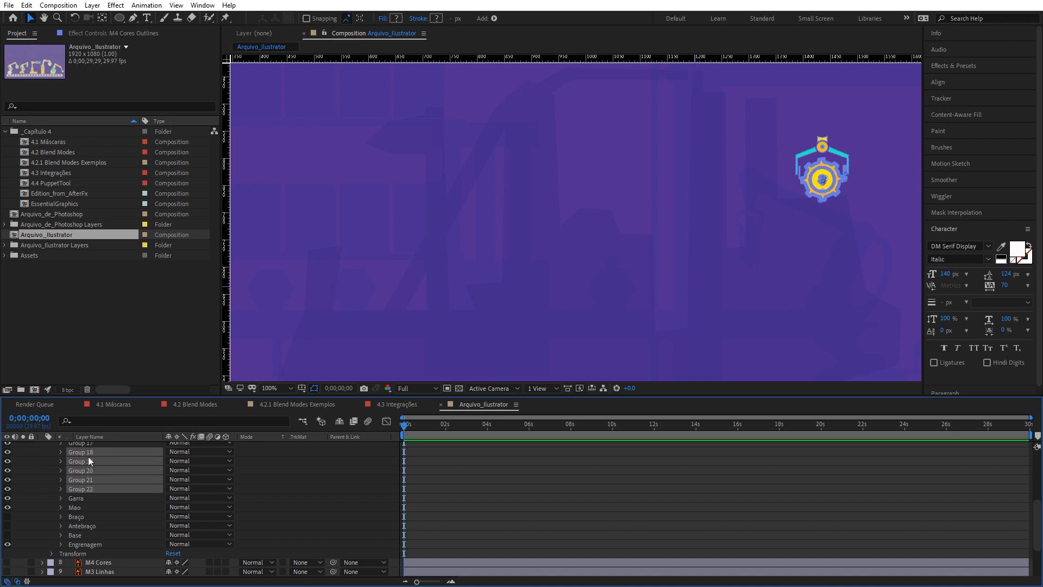
left_click(90, 451, "ctrl")
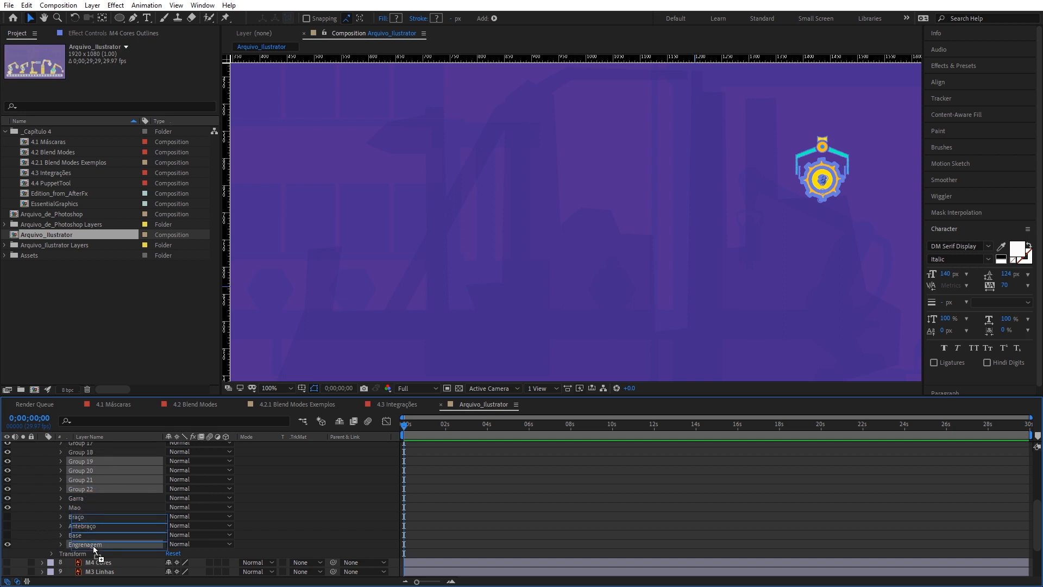
key("Delete")
left_click(7, 507)
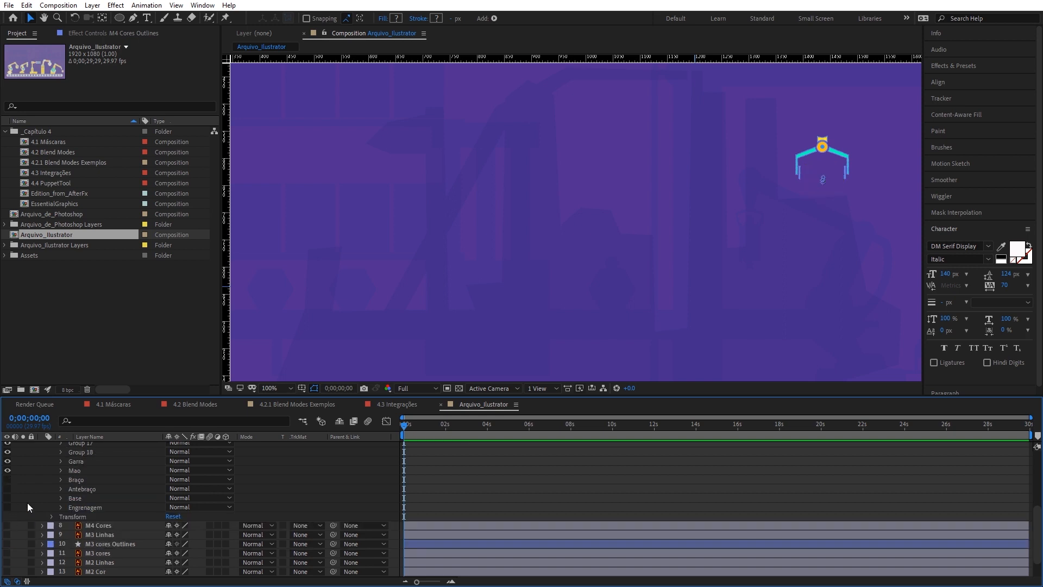
Step: Move Groups 14, 15, 17 and 18 of the claw into the Garra group and hide that group
scroll(86, 503, "up", 2)
scroll(88, 508, "up", 2)
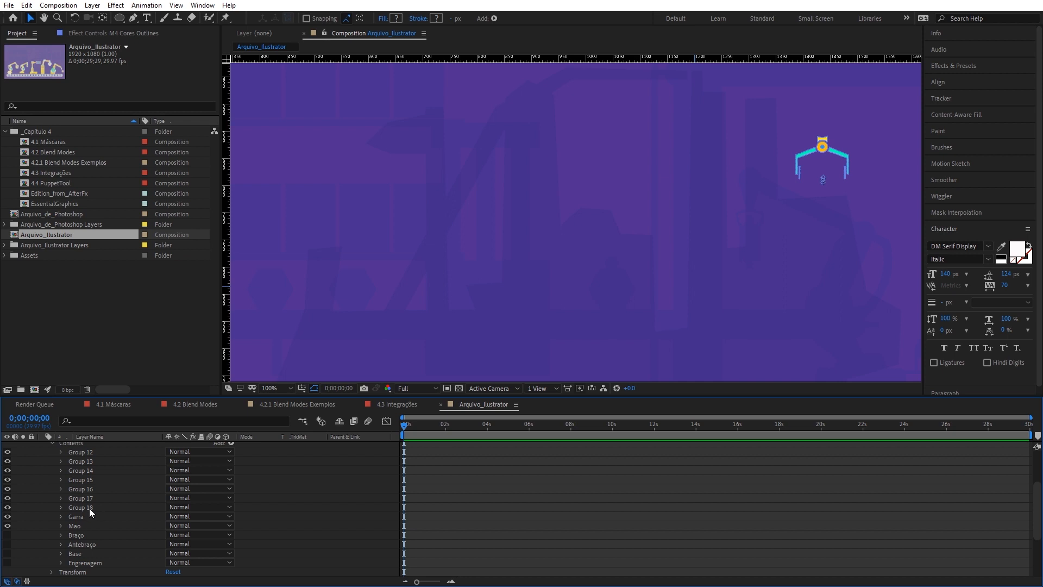
left_click(89, 508)
left_click(89, 499, "shift")
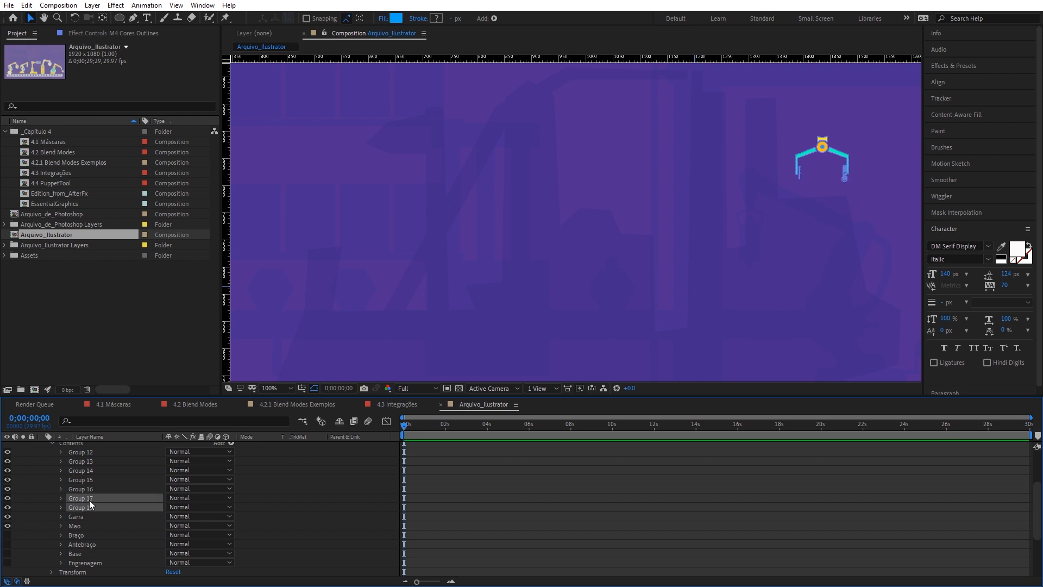
left_click(86, 479, "ctrl")
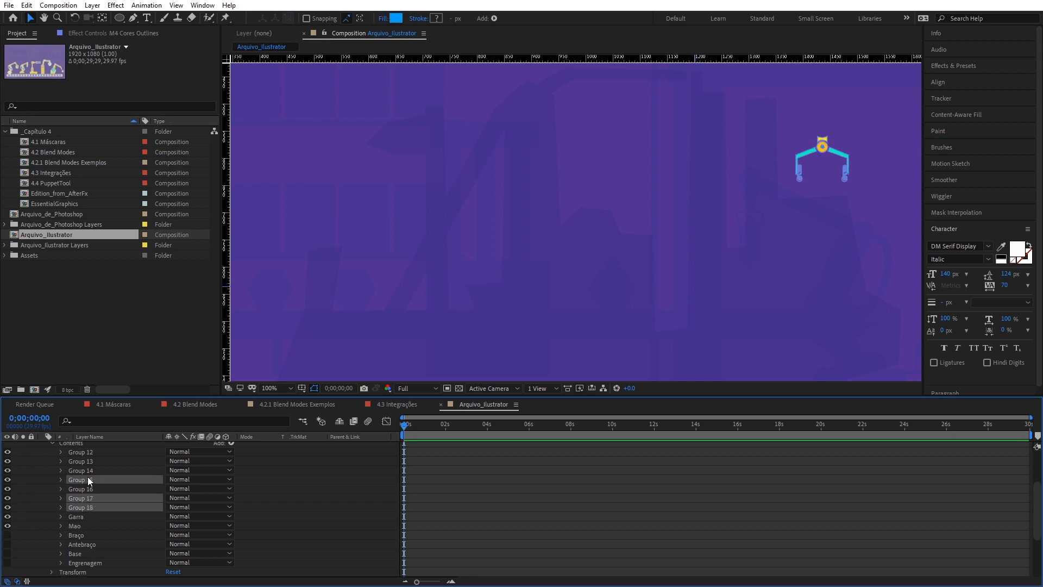
left_click(90, 463, "ctrl")
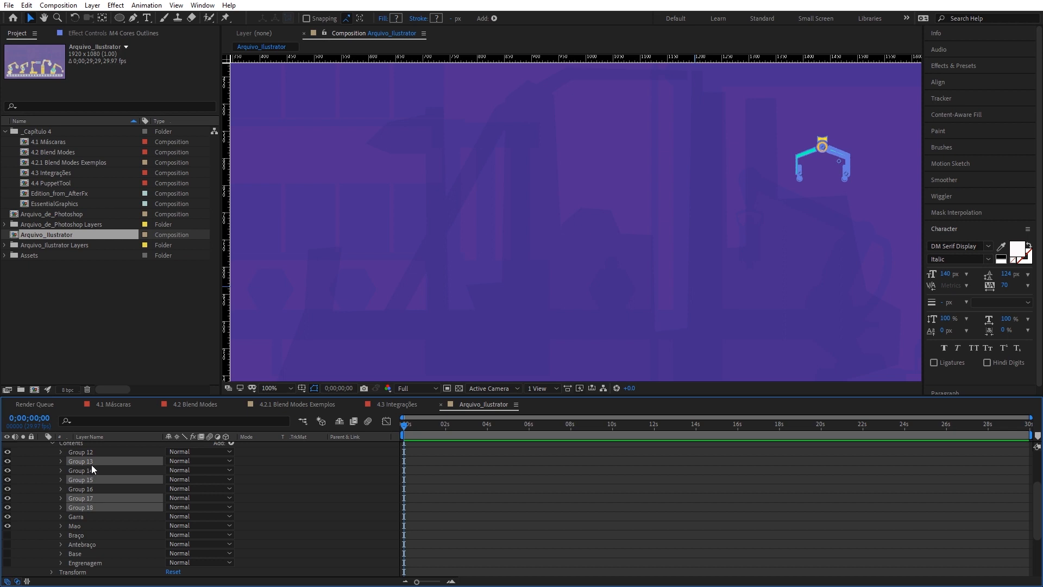
left_click(91, 462, "ctrl")
left_click(89, 470, "ctrl")
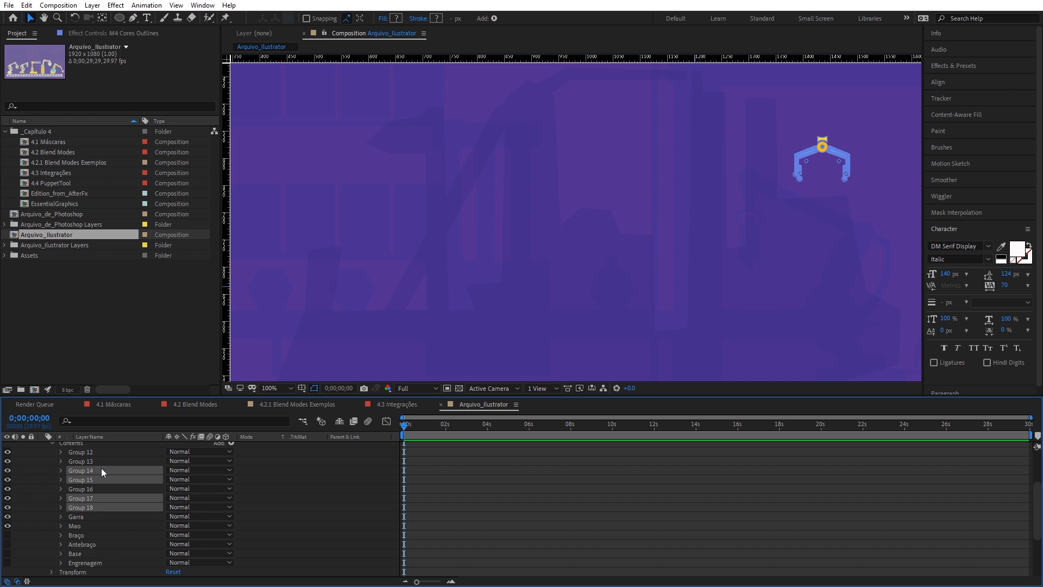
scroll(102, 468, "down", 1)
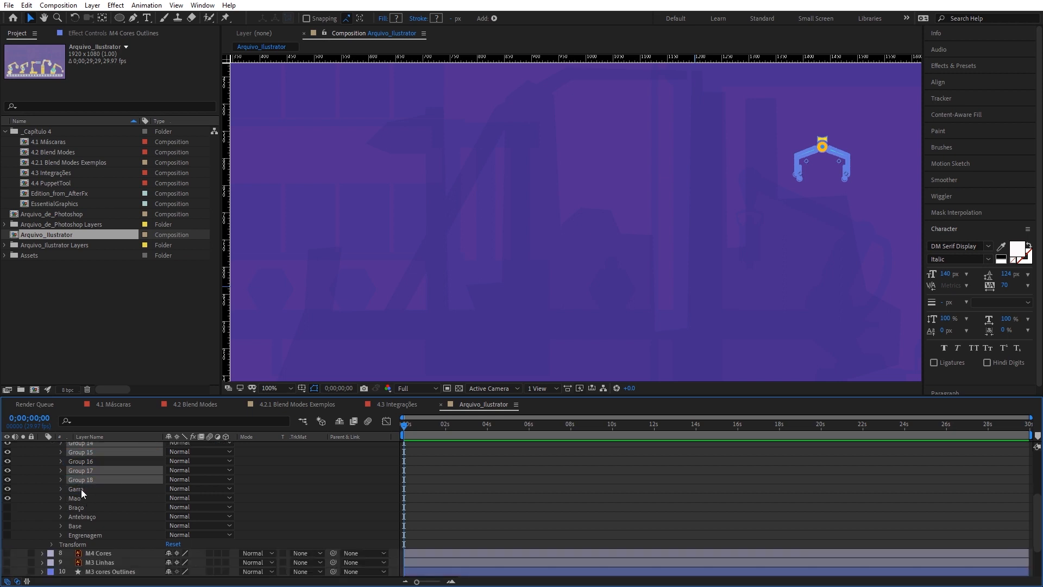
key("Delete")
scroll(104, 465, "up", 2)
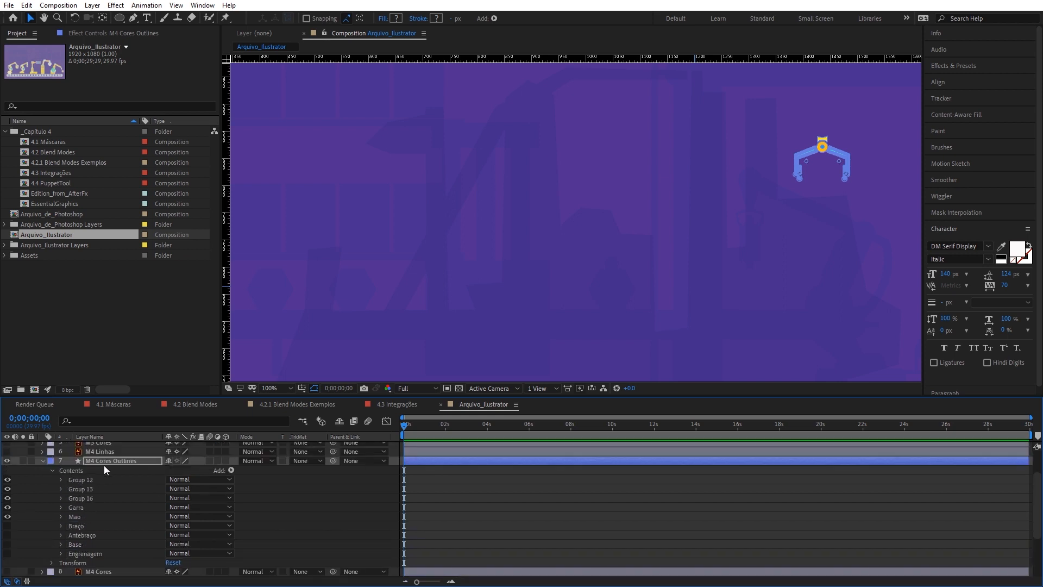
left_click(8, 507)
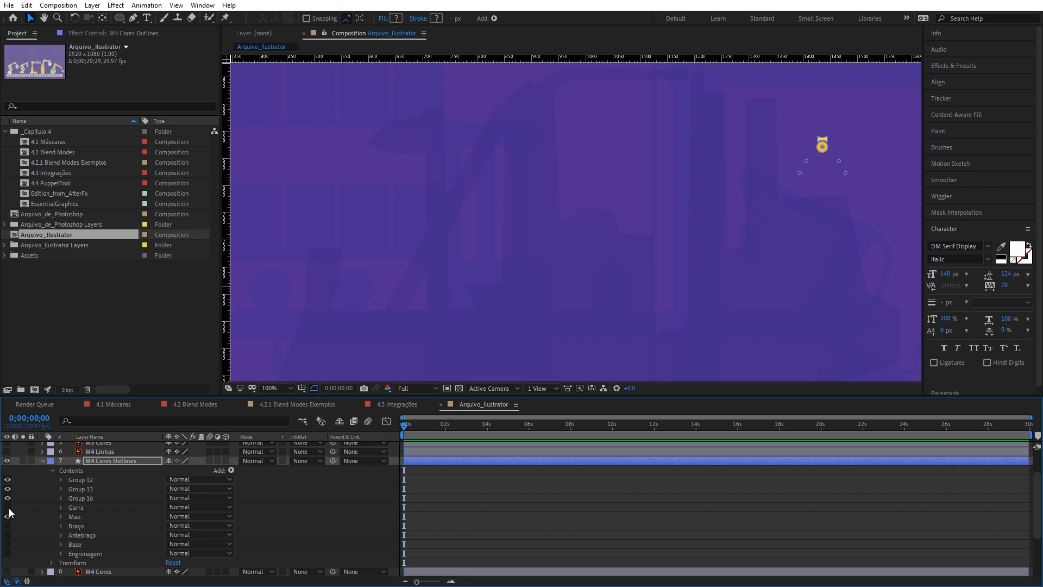
Step: Move the remaining Groups 12, 13 and 16 into the Mao group and make all the hidden groups visible again
left_click(94, 481)
left_click(91, 498, "shift")
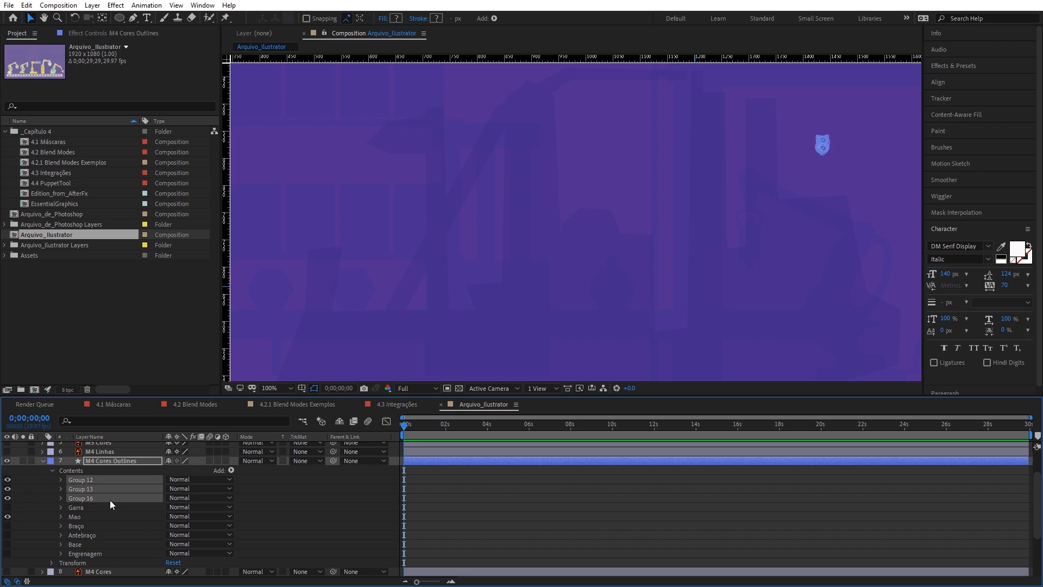
key("Delete")
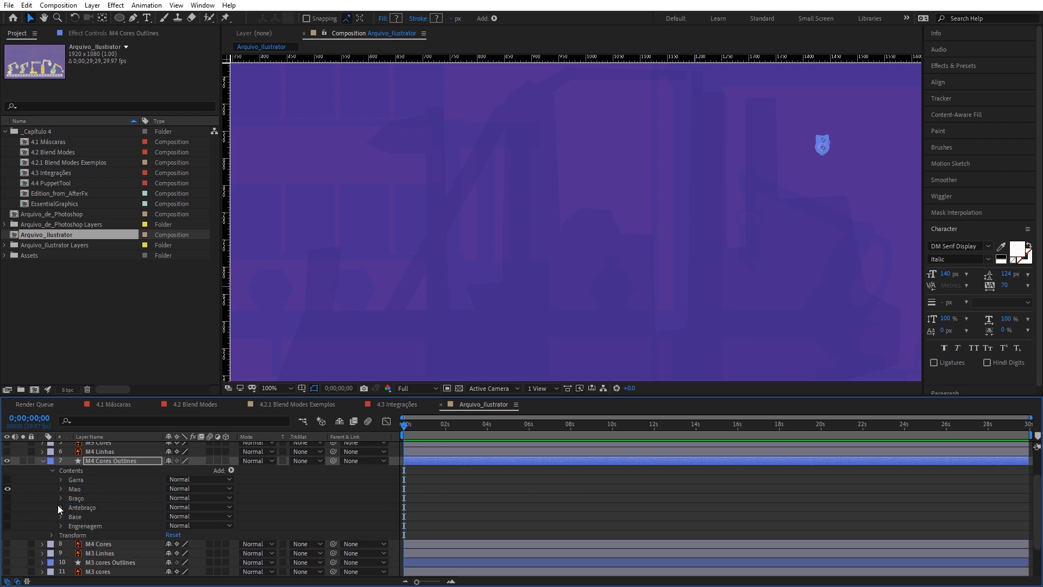
left_click_drag(6, 480, 7, 489)
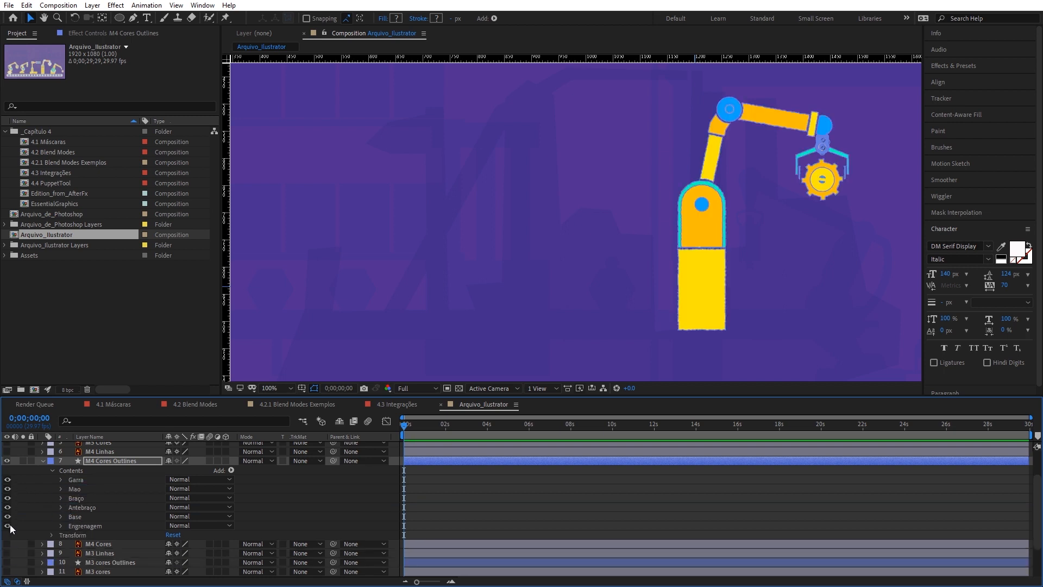
Step: Place the Antebraço group's anchor point on the centre of the base's blue circle with the Pan Behind tool
left_click(110, 498)
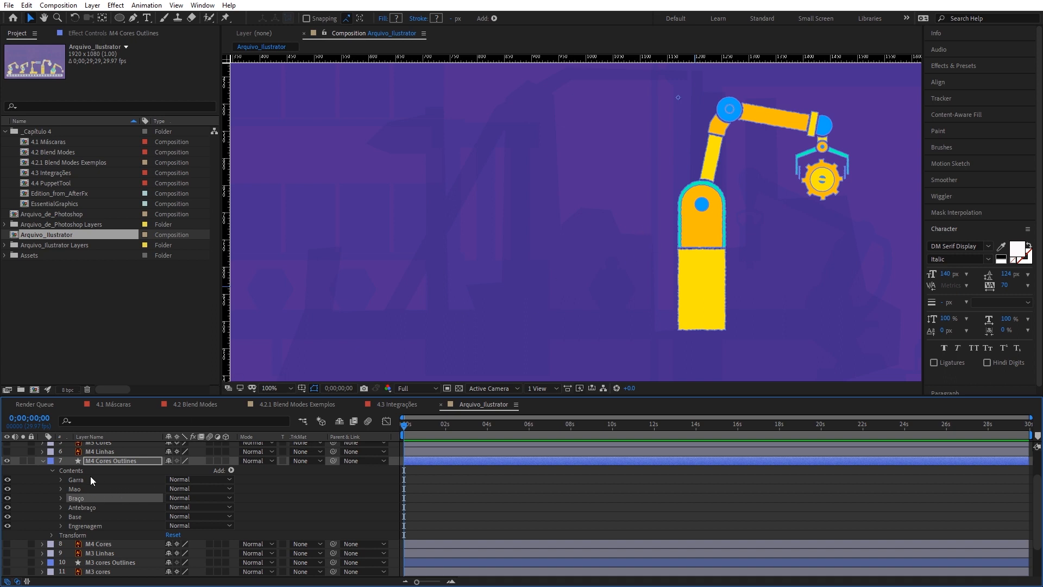
left_click(90, 510)
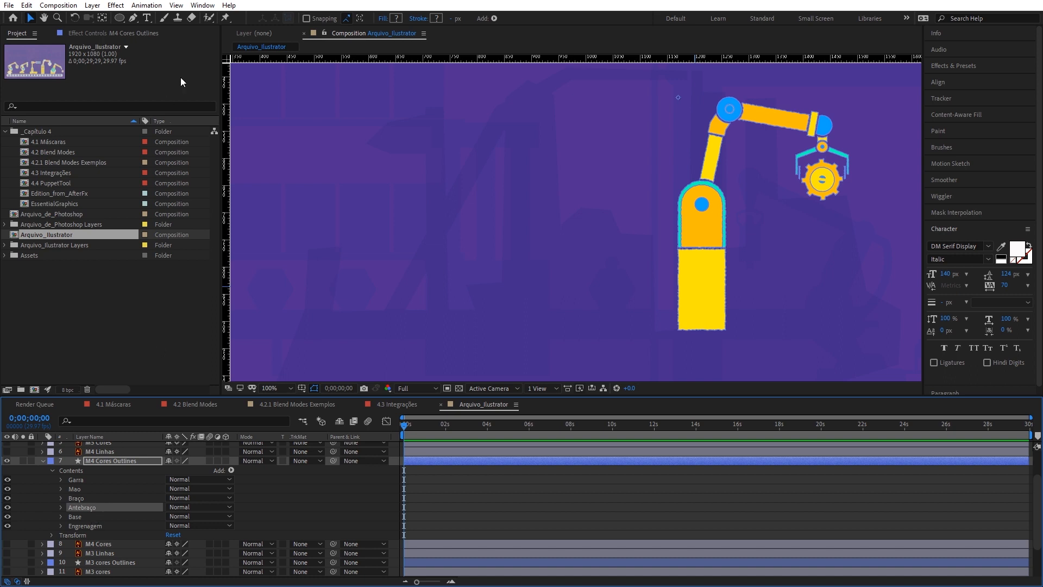
left_click(103, 18)
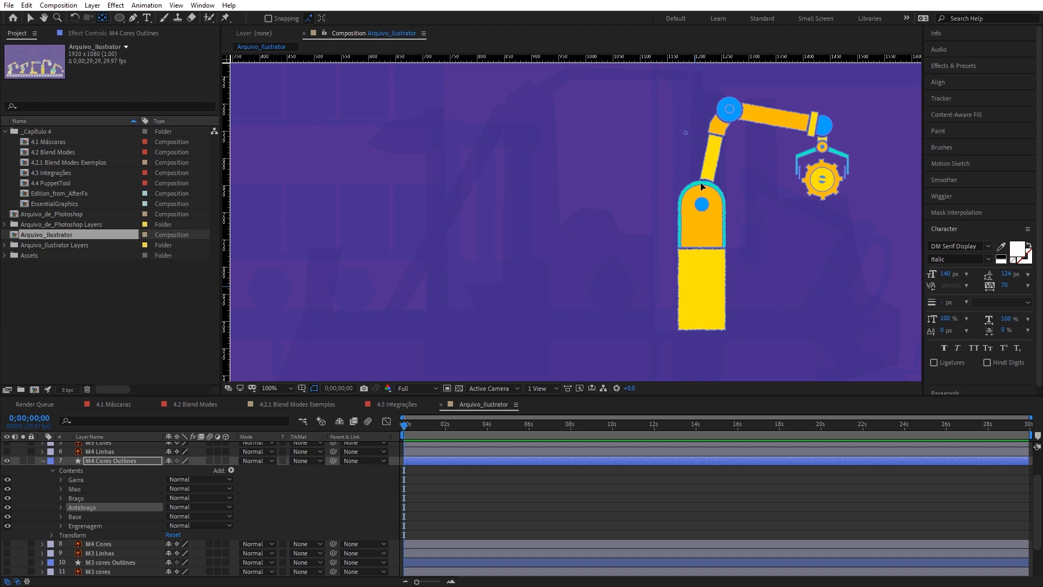
scroll(704, 205, "up", 4)
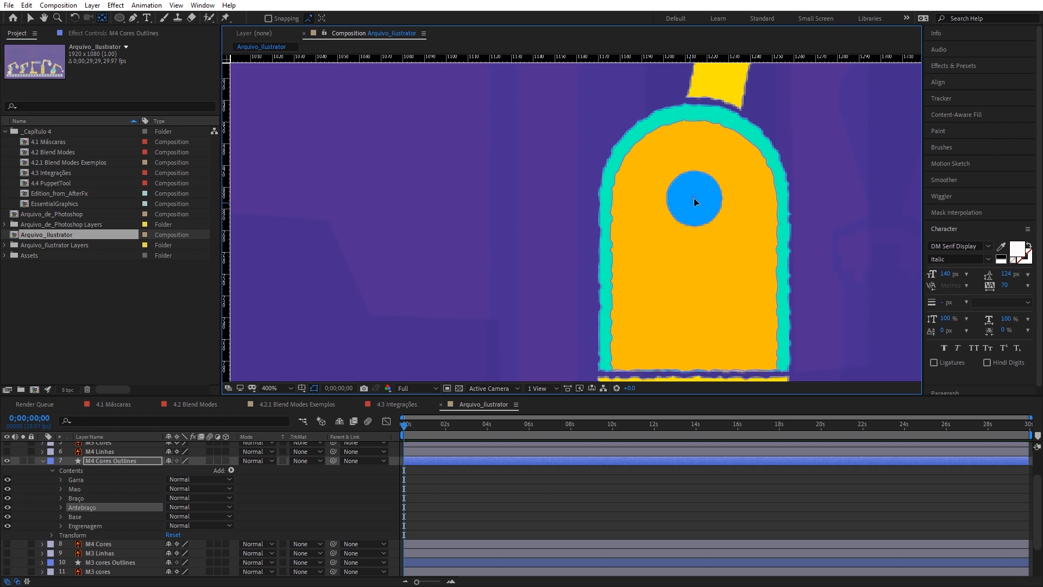
Step: Move the Braço group's anchor point to the centre of the blue elbow circle and the Mao group's anchor point to the wrist
left_click(76, 499)
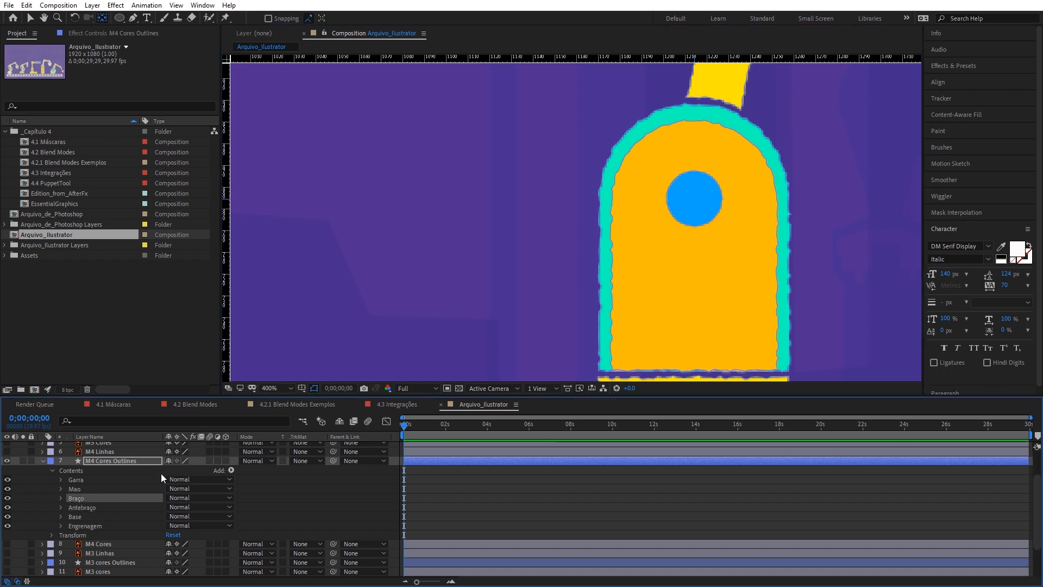
scroll(806, 177, "down", 2)
scroll(662, 134, "up", 1)
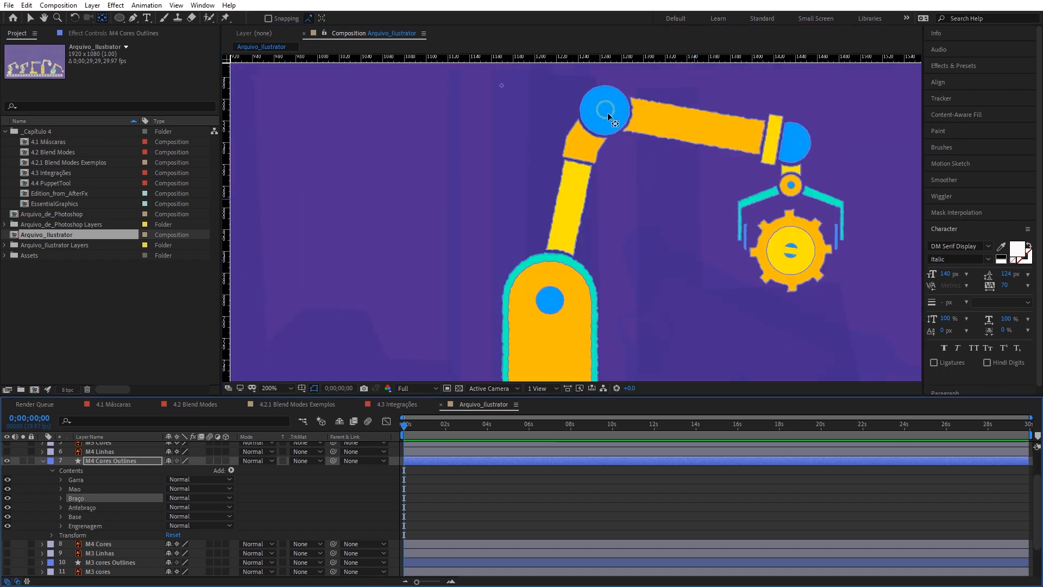
left_click_drag(608, 117, 593, 211)
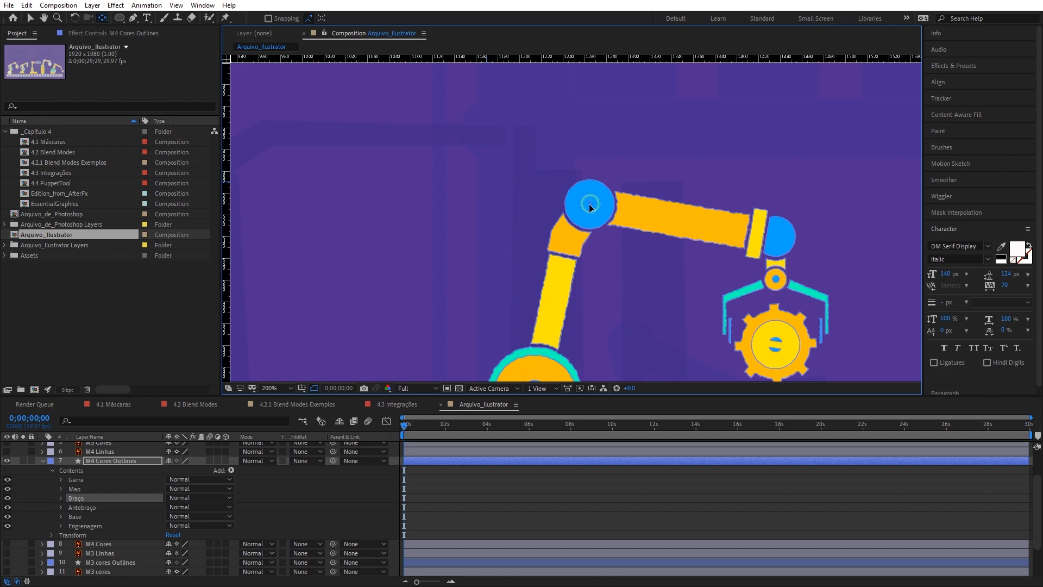
left_click(74, 490)
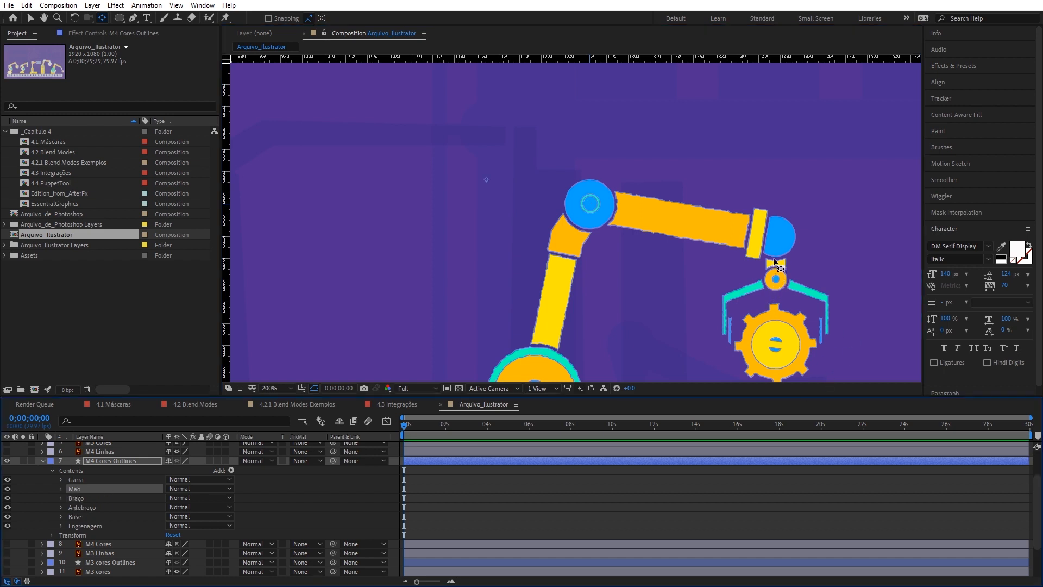
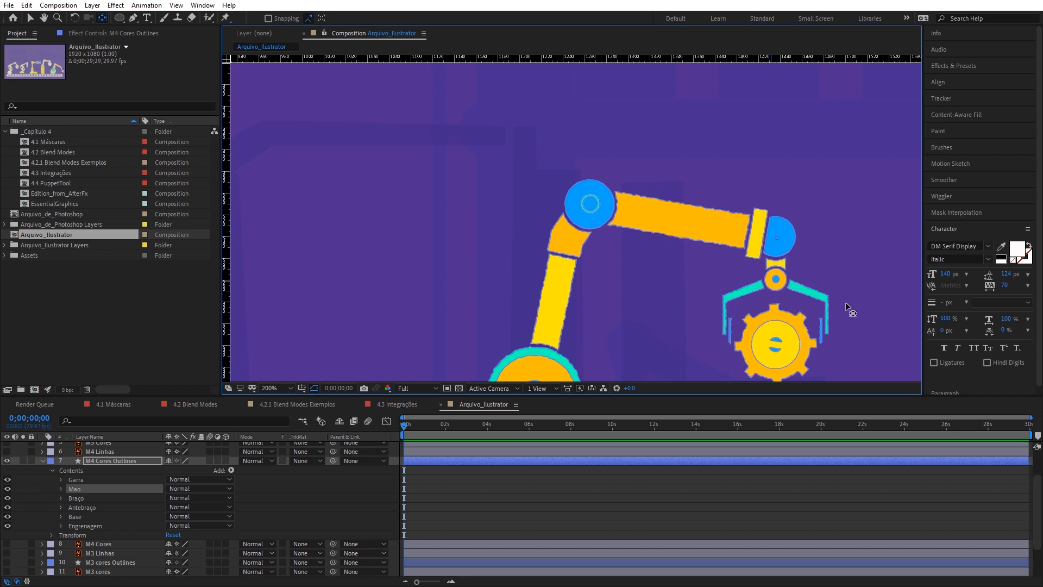
Step: Nest the Garra group inside the Mao group and expand Mao to show its contents
left_click(71, 480)
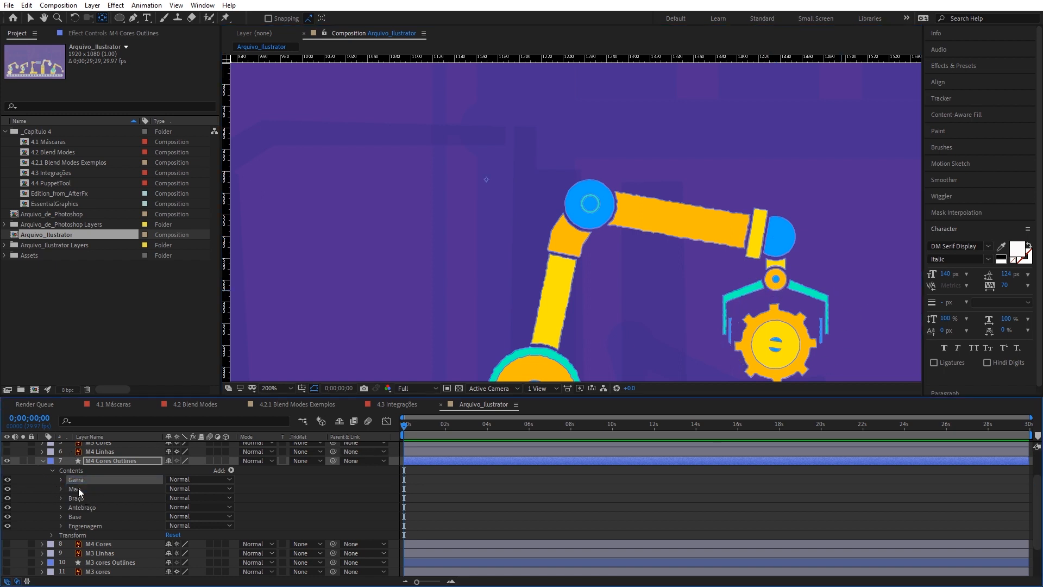
key("Delete")
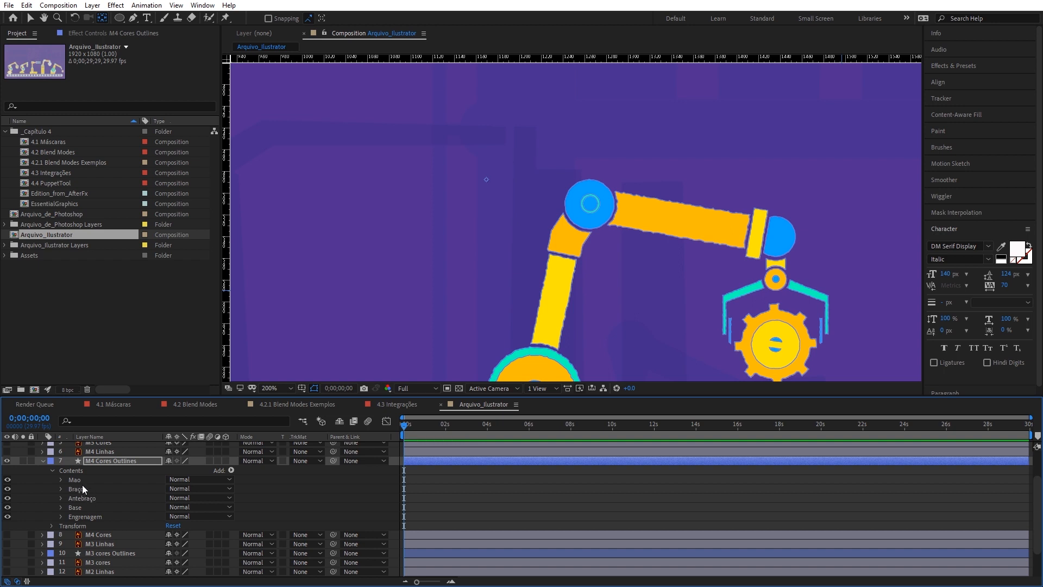
left_click(60, 480)
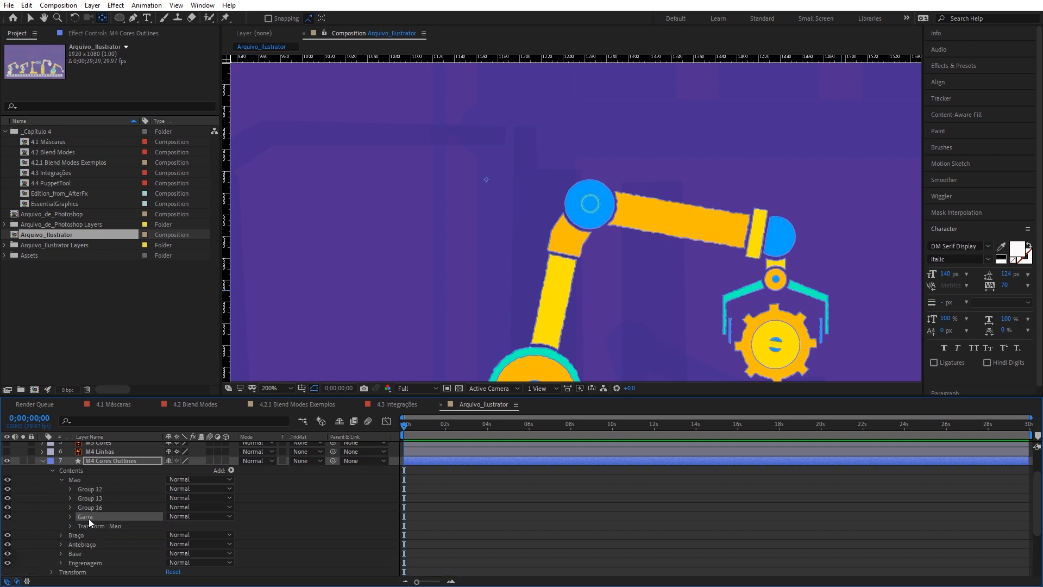
scroll(99, 510, "down", 3)
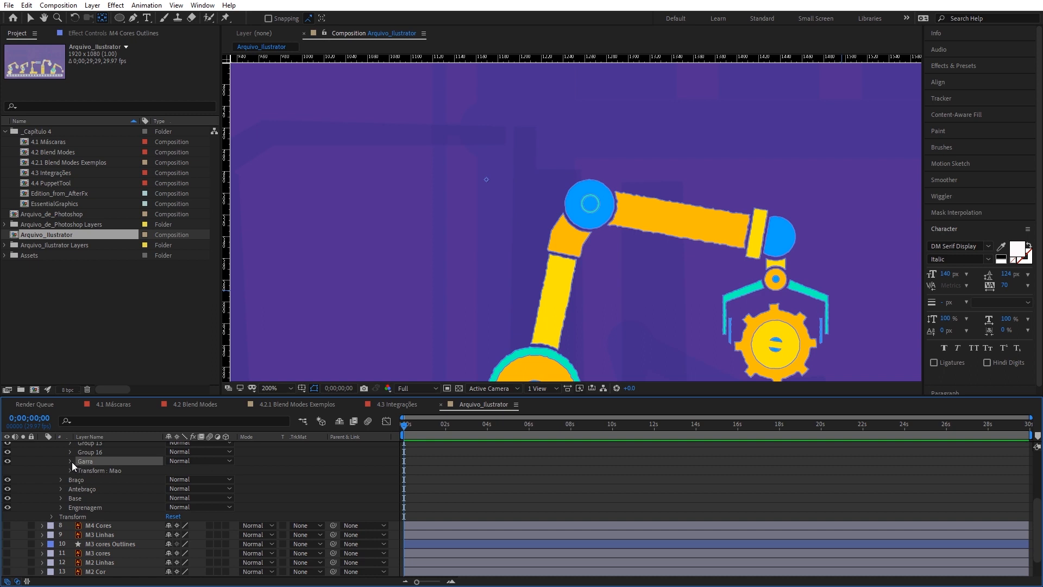
Step: Expand the Garra group and nest the Engrenagem group inside it
left_click(71, 461)
scroll(92, 465, "down", 2)
left_click(87, 498)
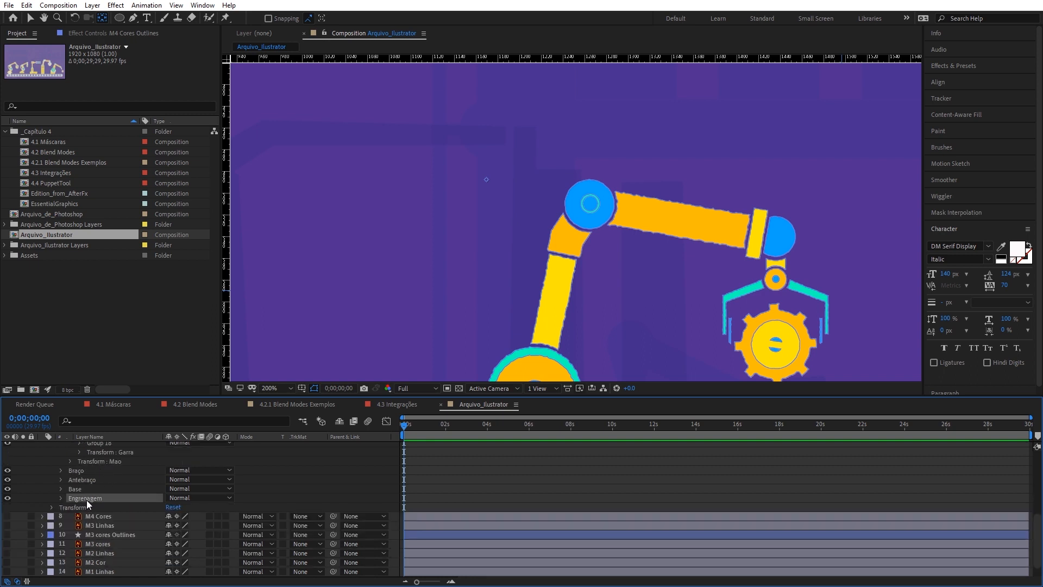
scroll(114, 498, "up", 2)
mouse_move(88, 525)
left_mouse_down()
mouse_move(112, 485)
mouse_move(114, 514)
mouse_move(115, 445)
mouse_move(125, 498)
mouse_move(89, 519)
left_mouse_up()
Step: Move the Garra group's anchor point to the claw's joint circle and the Engrenagem group's anchor point to the gear's centre
left_click(88, 520)
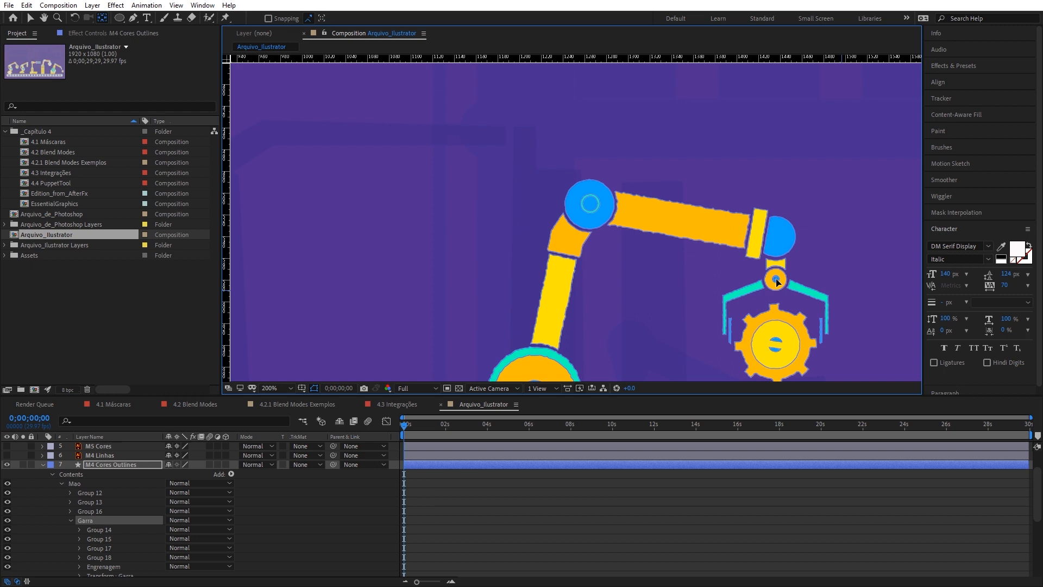
scroll(778, 280, "up", 4)
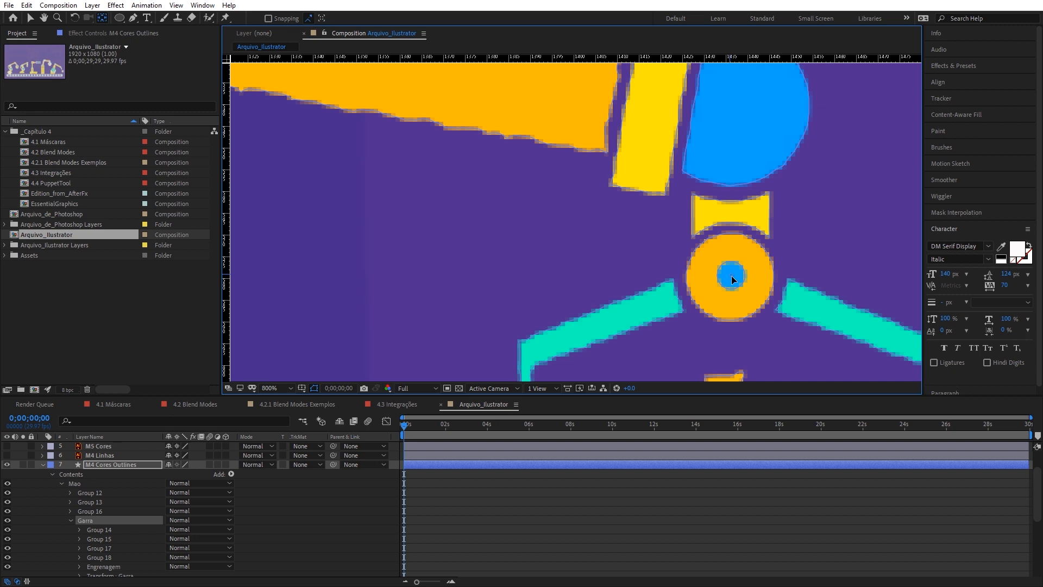
scroll(732, 275, "down", 4)
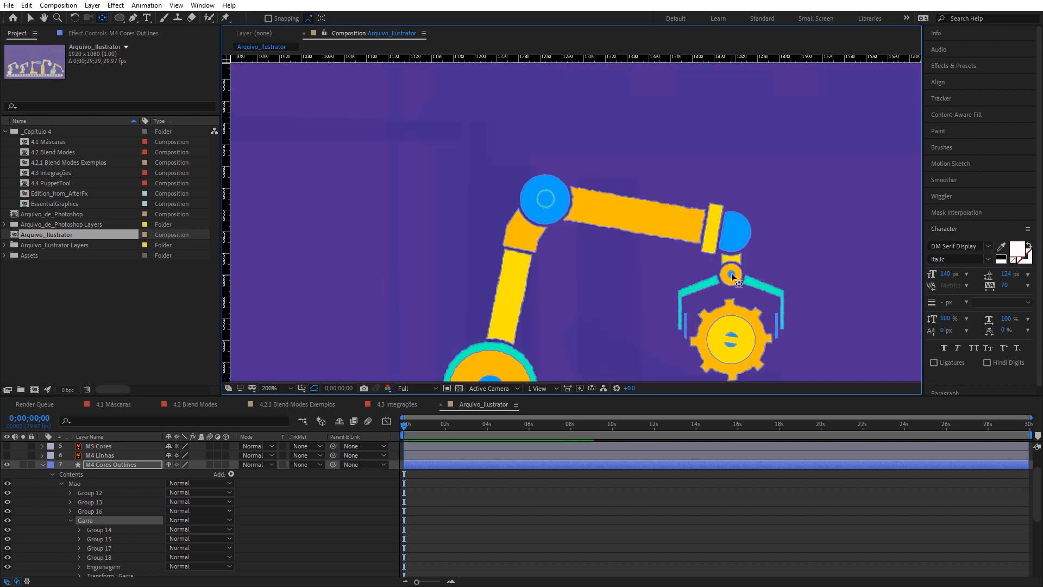
scroll(97, 503, "down", 3)
left_click(109, 538)
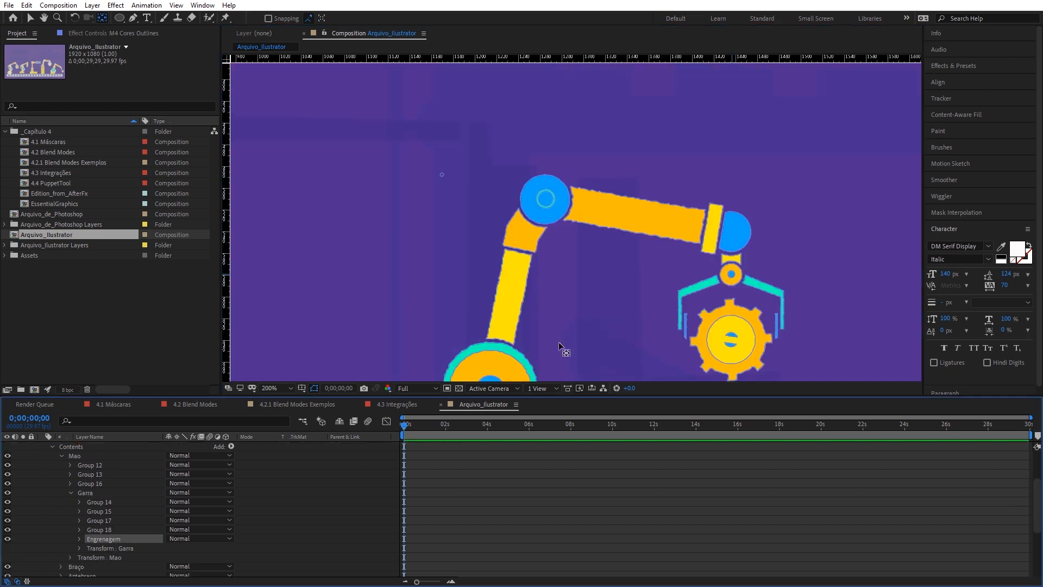
mouse_move(440, 175)
left_mouse_down()
mouse_move(713, 308)
mouse_move(733, 343)
left_mouse_up()
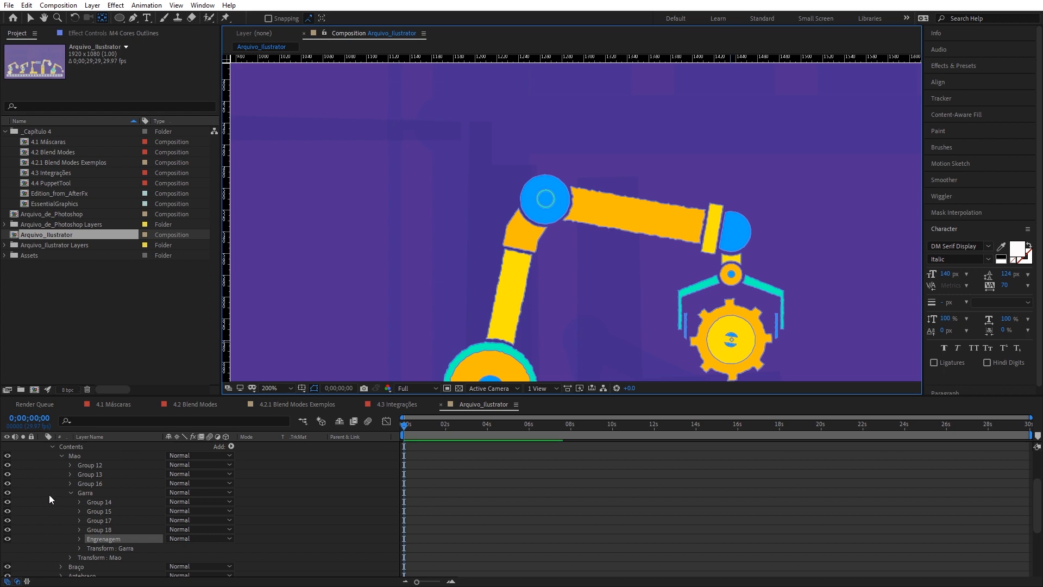
Step: Collapse the Garra group and add a Position keyframe for the Base group at 0;00;00;00
left_click(70, 493)
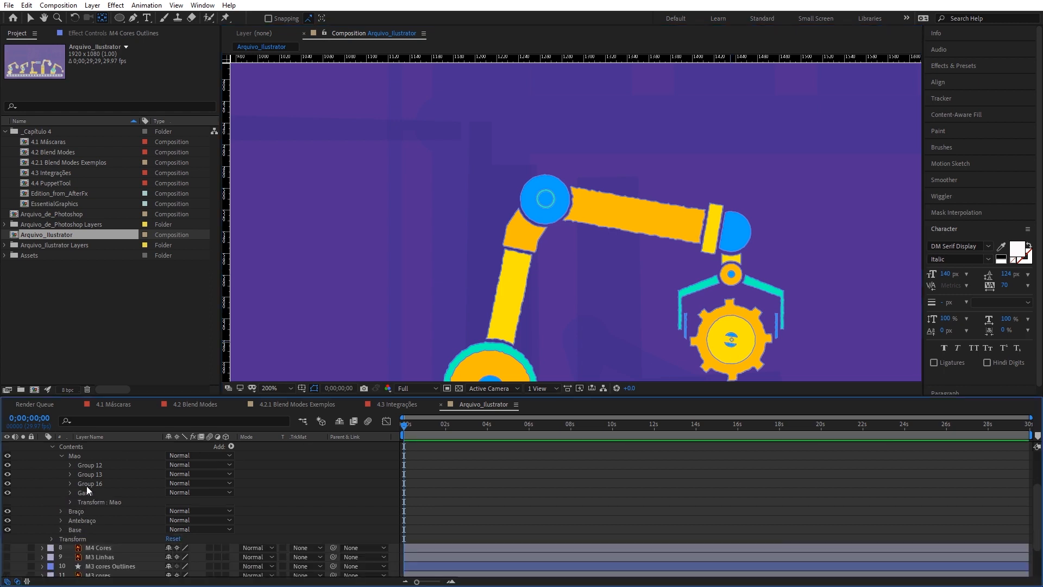
left_click(84, 522)
scroll(86, 521, "down", 1)
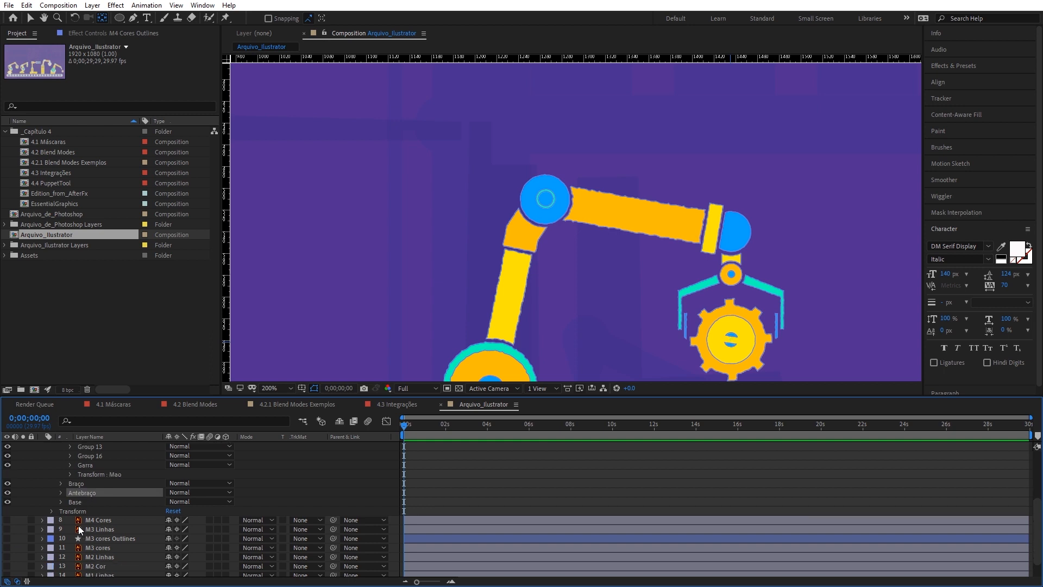
left_click(61, 502)
scroll(88, 481, "down", 3)
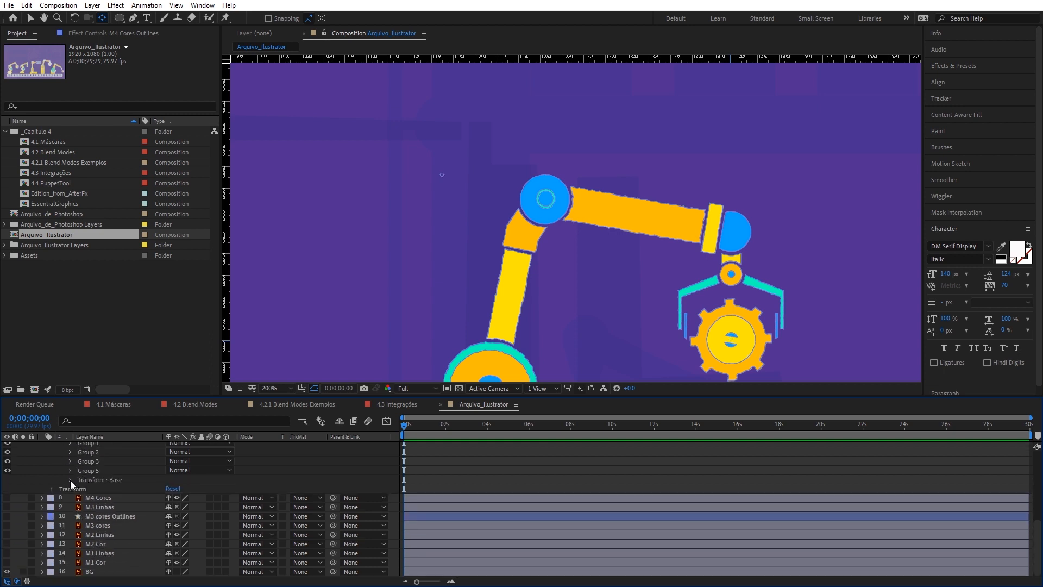
left_click(69, 480)
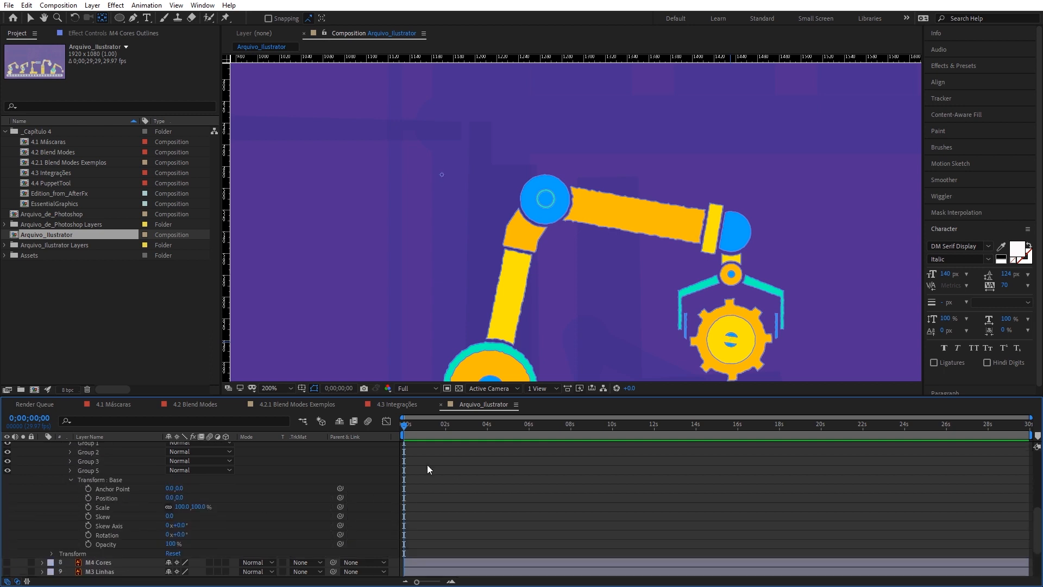
left_click(88, 498)
Step: Magnify the timeline's first seconds and end the work area at 0;00;04;00
left_click_drag(1028, 425, 593, 419)
left_click(679, 427)
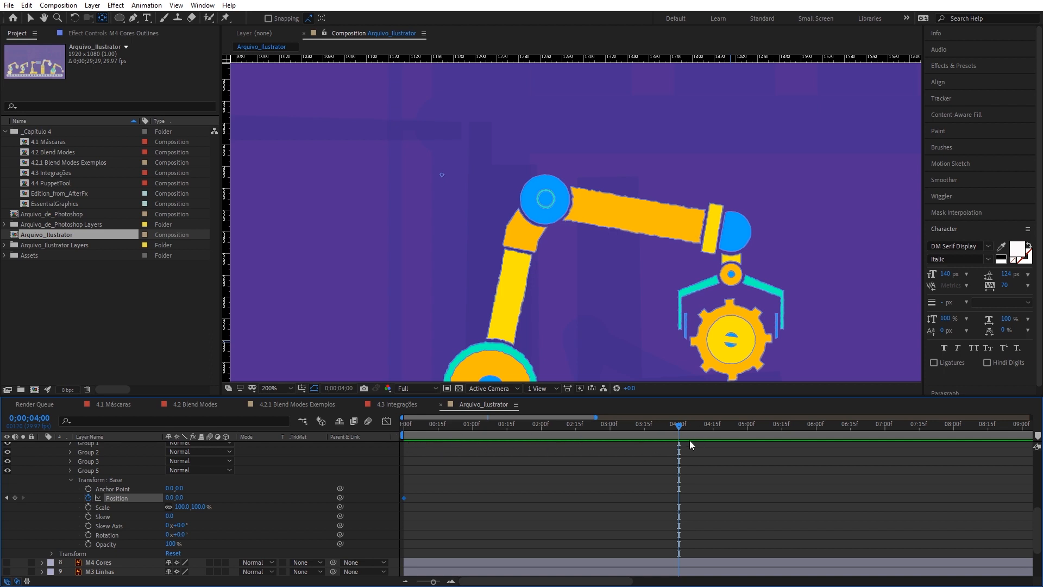
key("alt+bracketright")
Step: Add a Rotation keyframe for the Antebraço group at 0;00;00;00, leaving Base and Antebraço collapsed
scroll(76, 494, "up", 2)
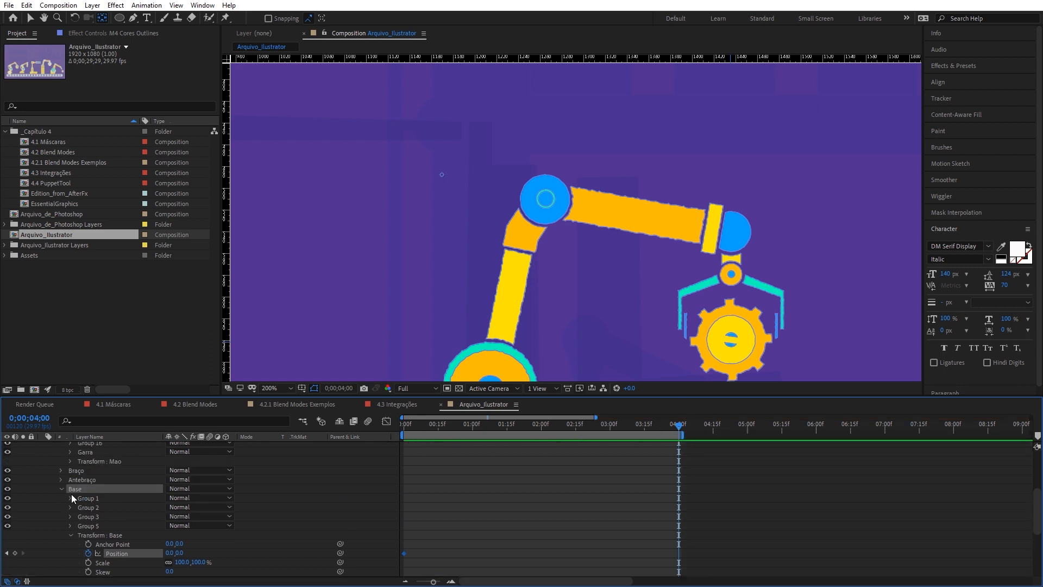
left_click(61, 488)
left_click(60, 480)
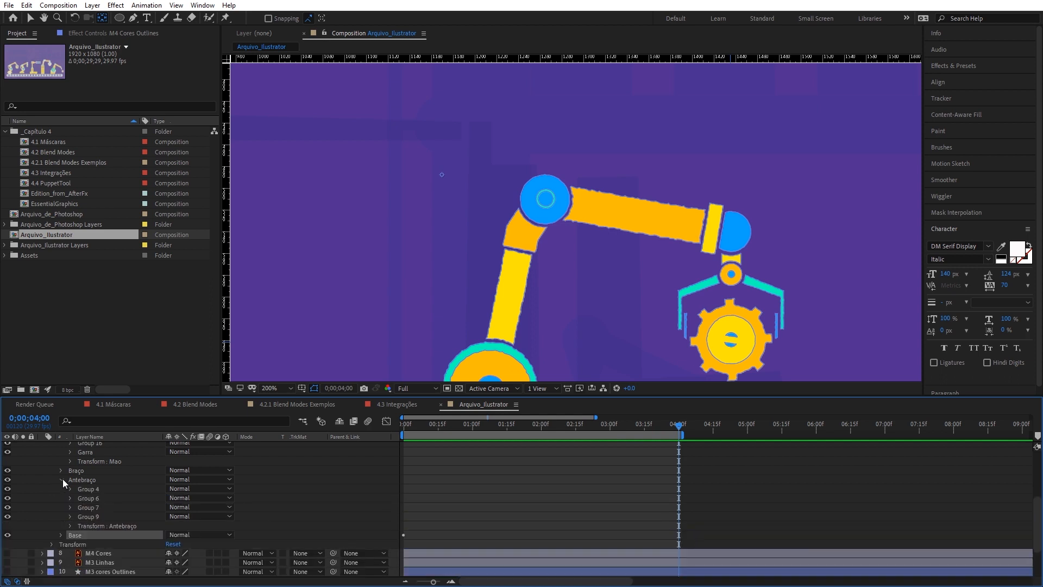
left_click(70, 526)
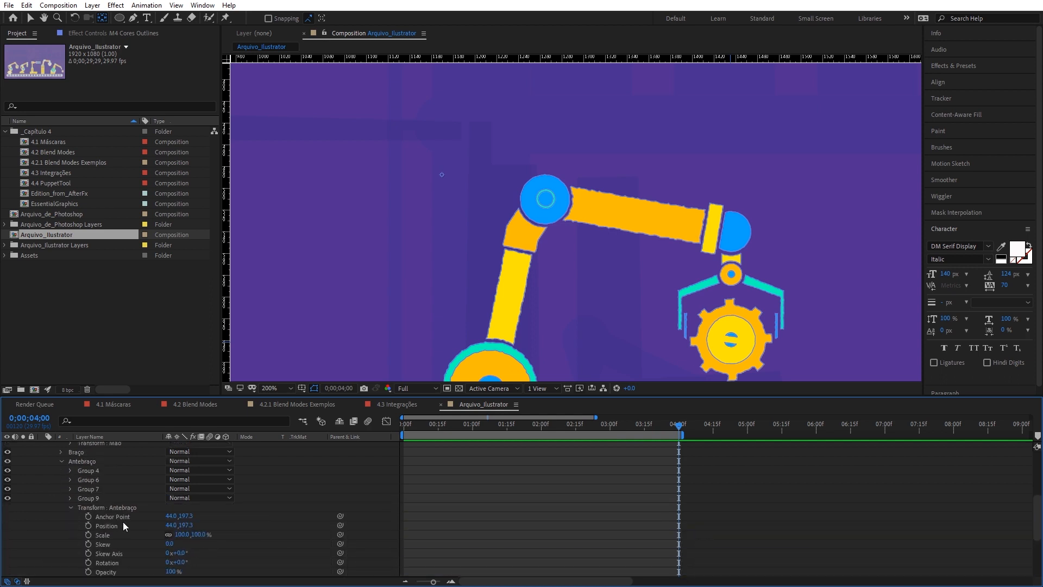
left_click_drag(437, 428, 375, 422)
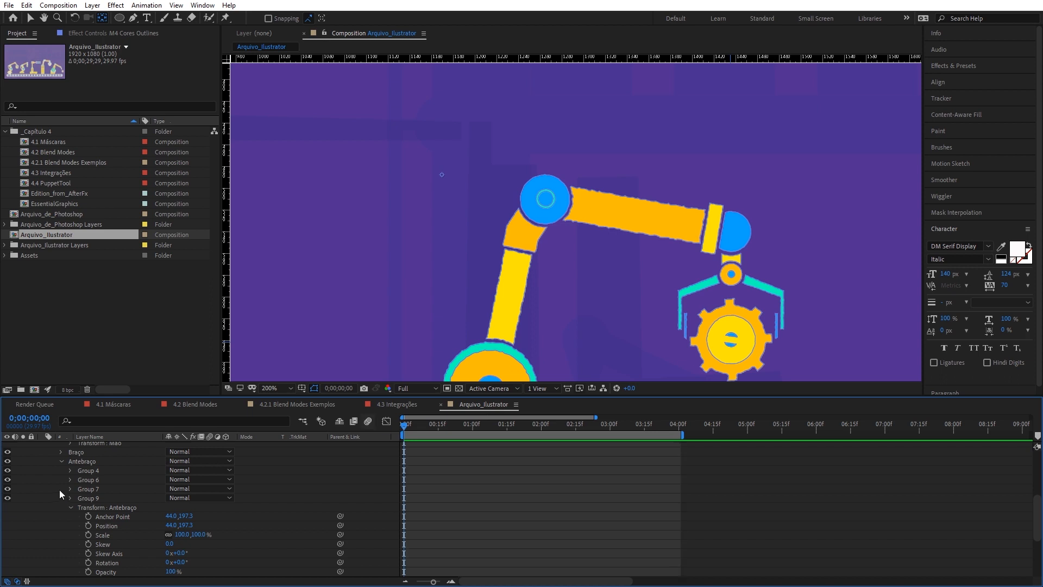
left_click(88, 562)
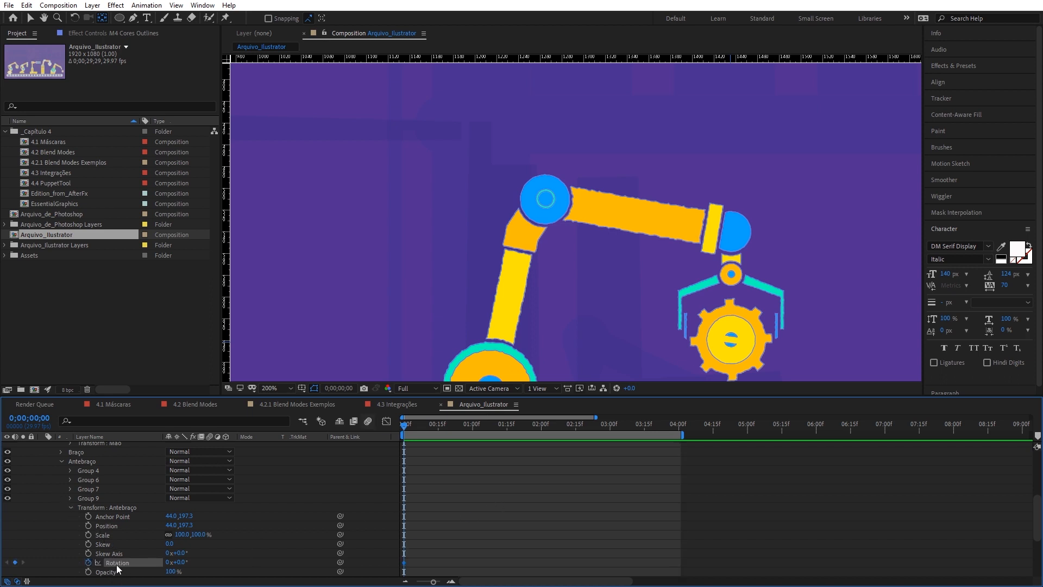
scroll(122, 540, "up", 1)
left_click(62, 489)
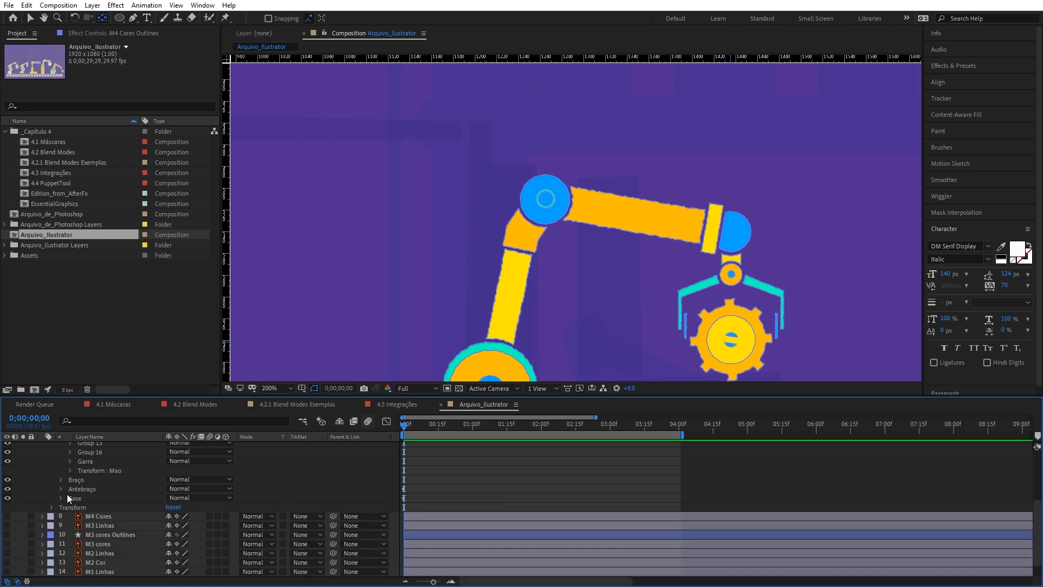
Step: Add a Rotation keyframe for the Braço group at 0;00;00;00 and collapse the group
left_click(61, 480)
left_click(84, 517)
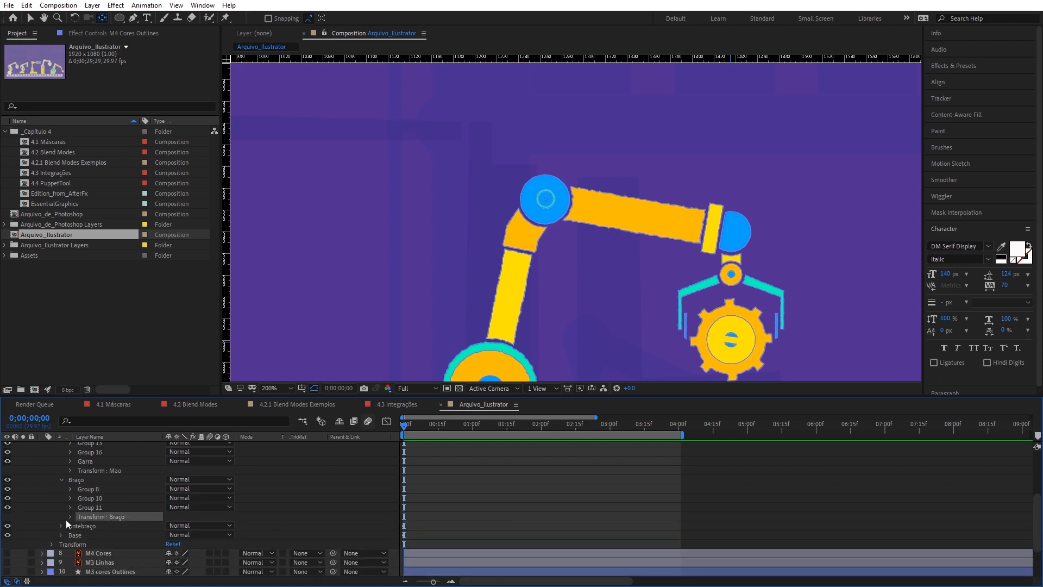
left_click(70, 517)
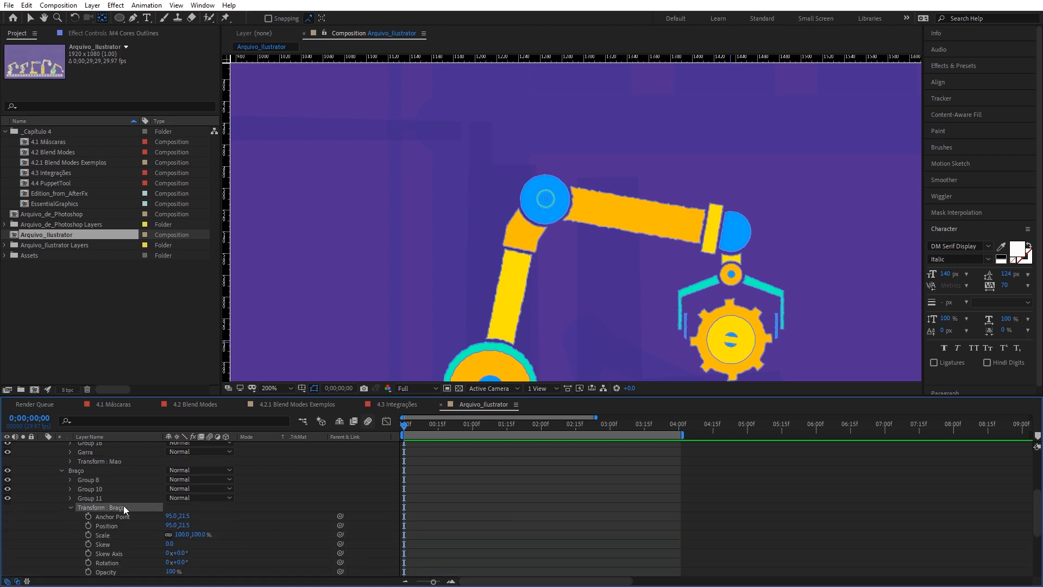
scroll(127, 513, "down", 1)
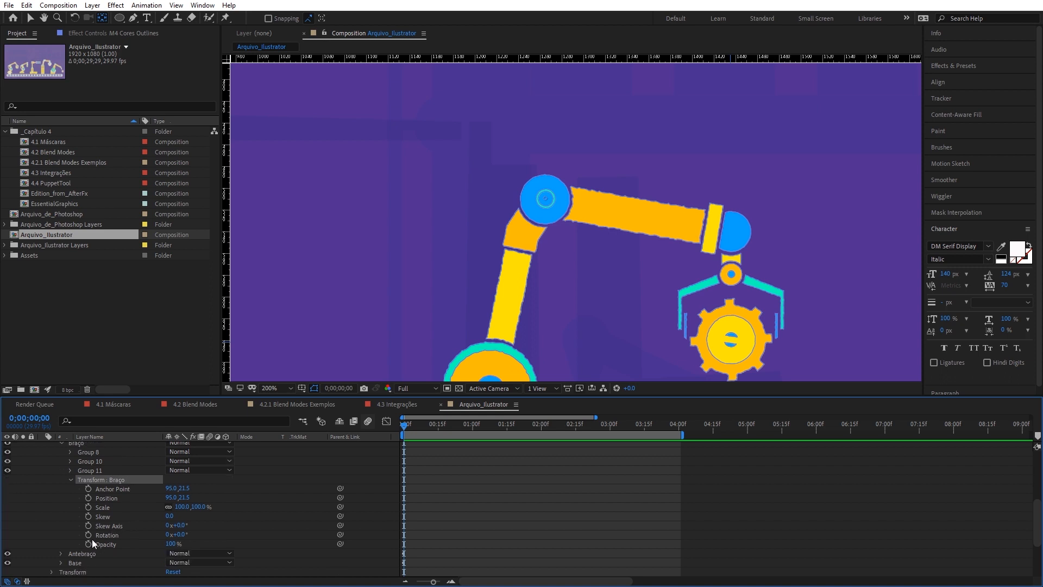
scroll(106, 513, "up", 2)
left_click(63, 498)
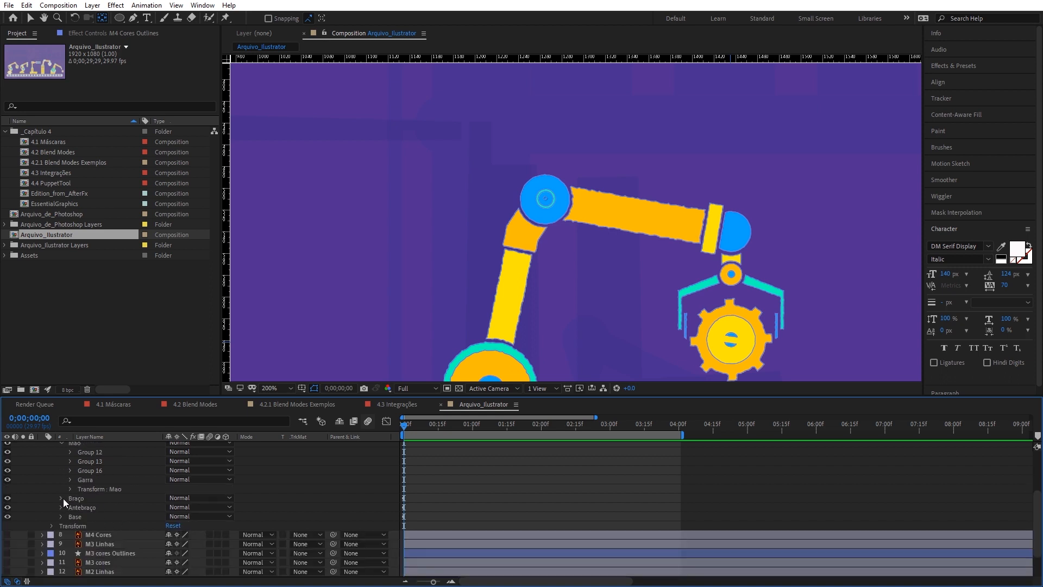
Step: Add a Rotation keyframe for the Mao group at 0;00;00;00
scroll(63, 498, "up", 1)
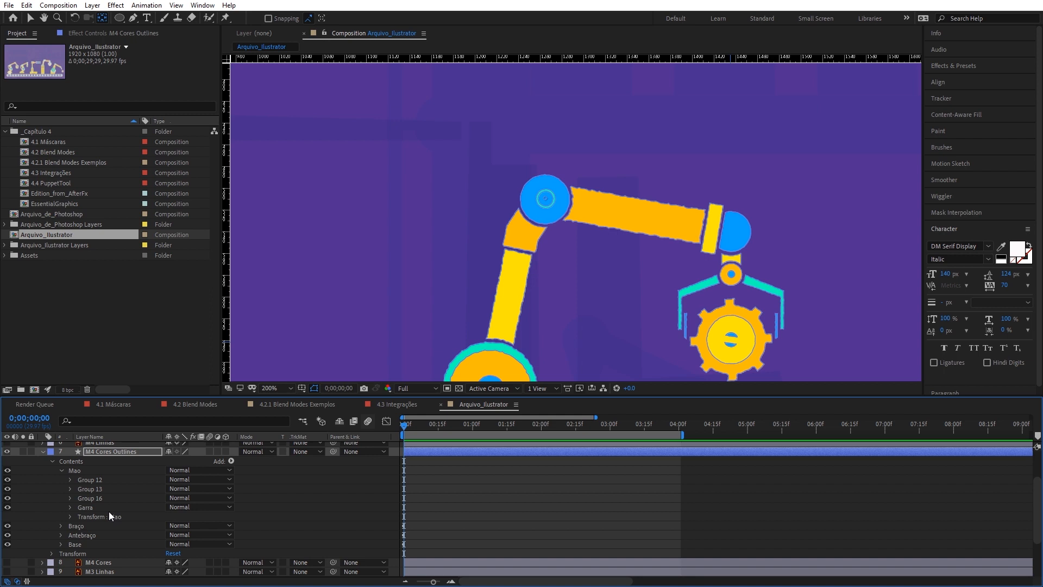
left_click(76, 471)
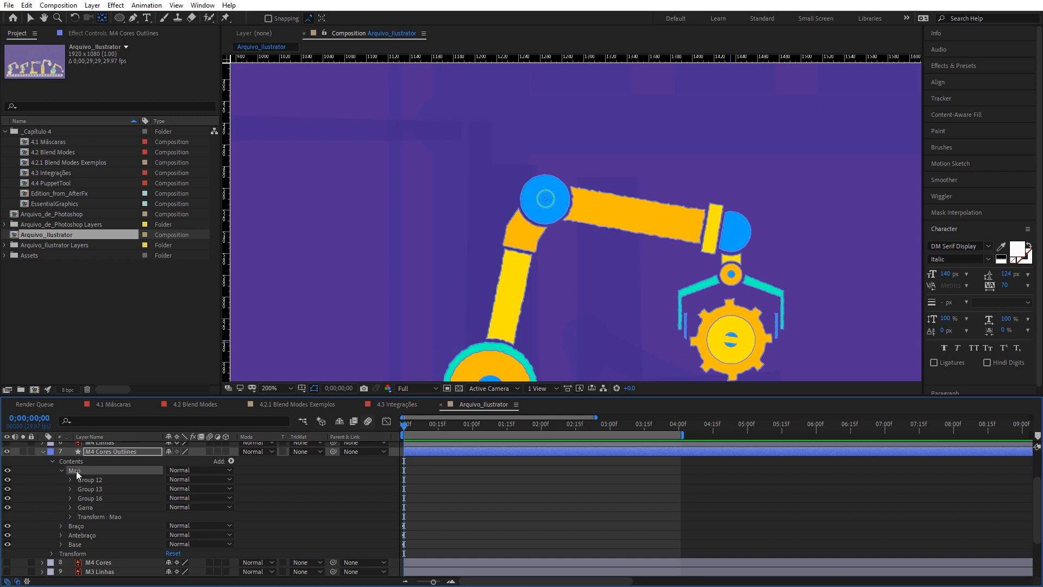
left_click(71, 516)
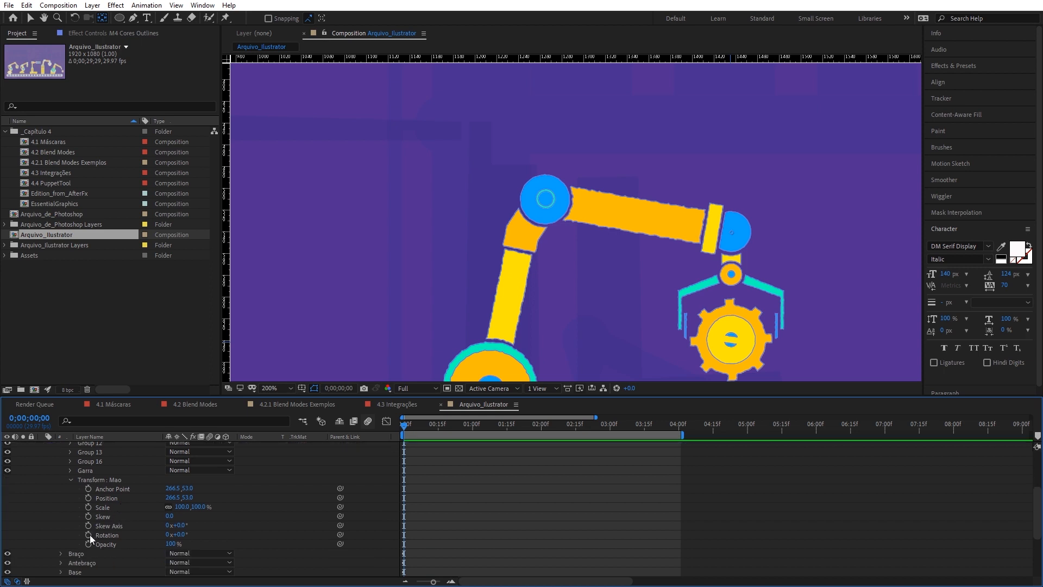
Step: Fine-tune the Garra group's anchor point on the centre of the small blue circle in the claw's joint
scroll(92, 536, "up", 1)
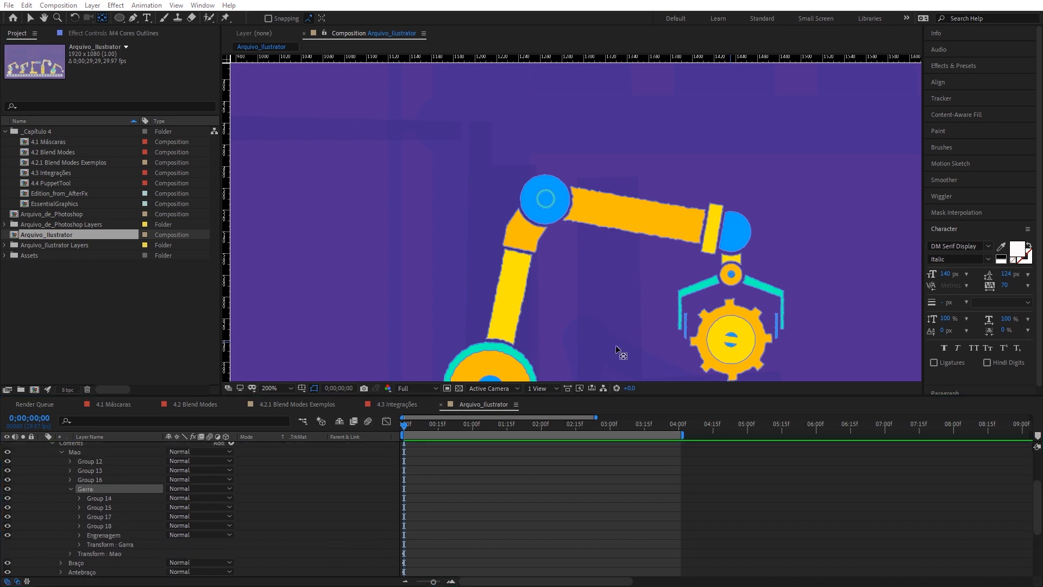
scroll(762, 269, "up", 1)
scroll(740, 278, "up", 2)
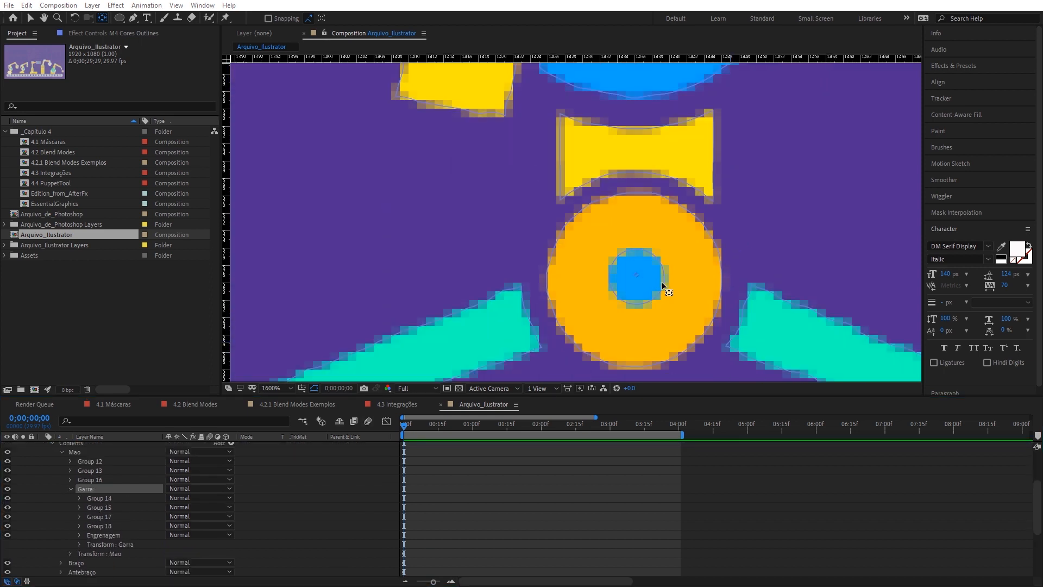
left_click(636, 274)
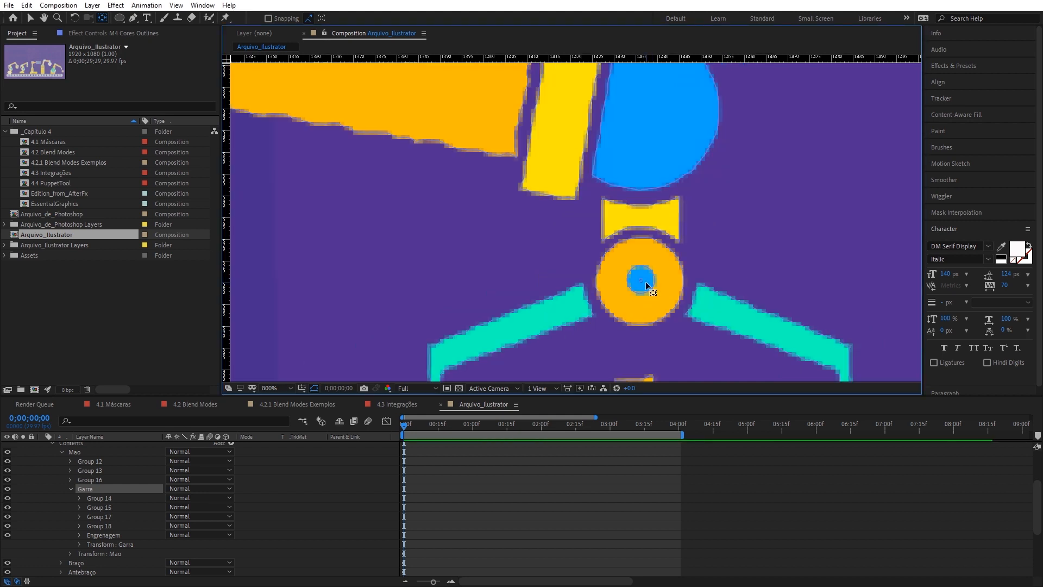
Step: Add a Rotation keyframe for the Garra group at 0;00;00;00
scroll(638, 280, "down", 2)
scroll(127, 476, "right", 3)
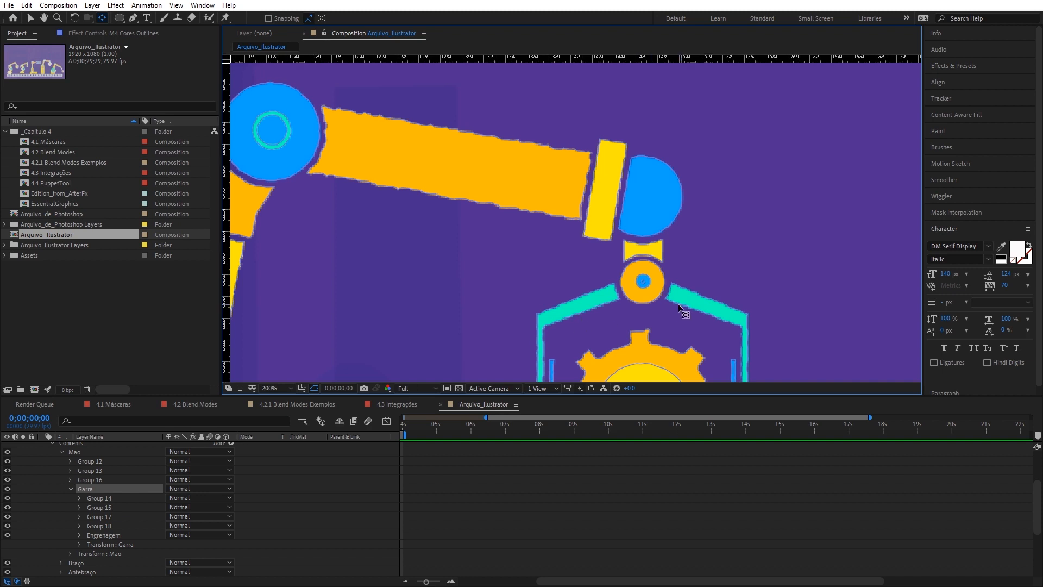
scroll(681, 310, "down", 1)
scroll(456, 456, "left", 2)
left_click_drag(577, 582, 494, 582)
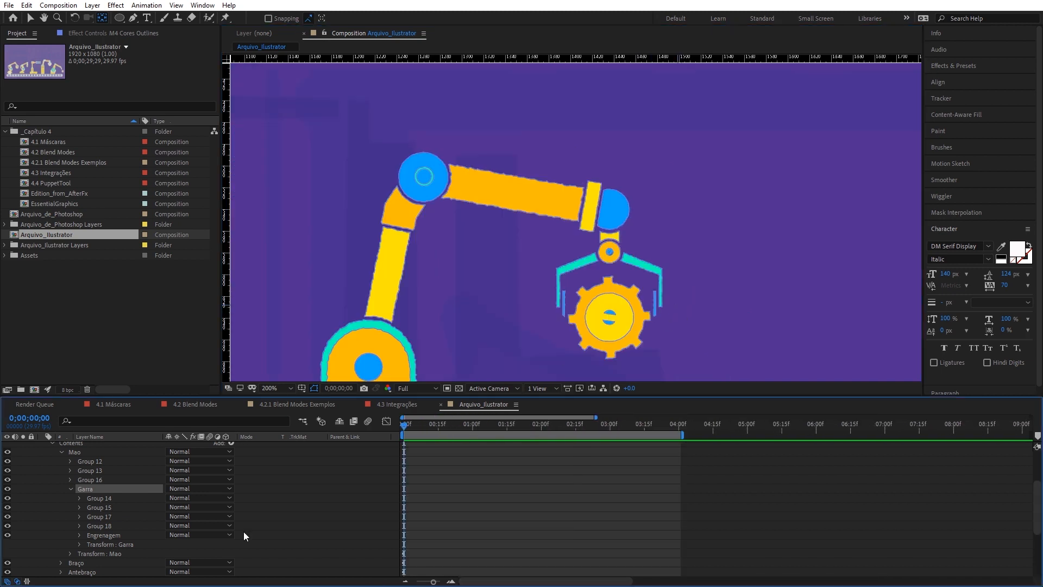
scroll(141, 514, "down", 1)
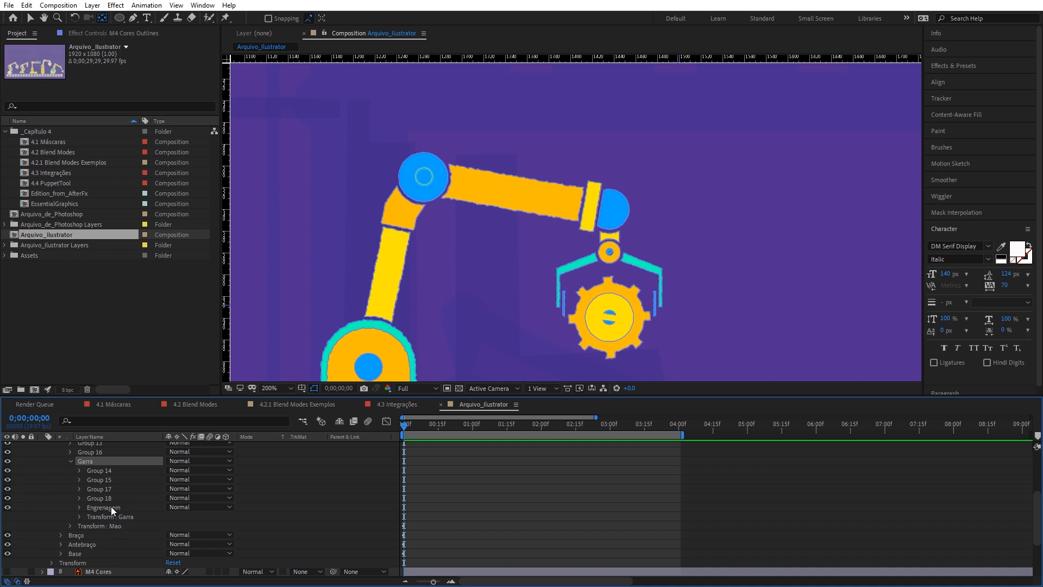
left_click(80, 518)
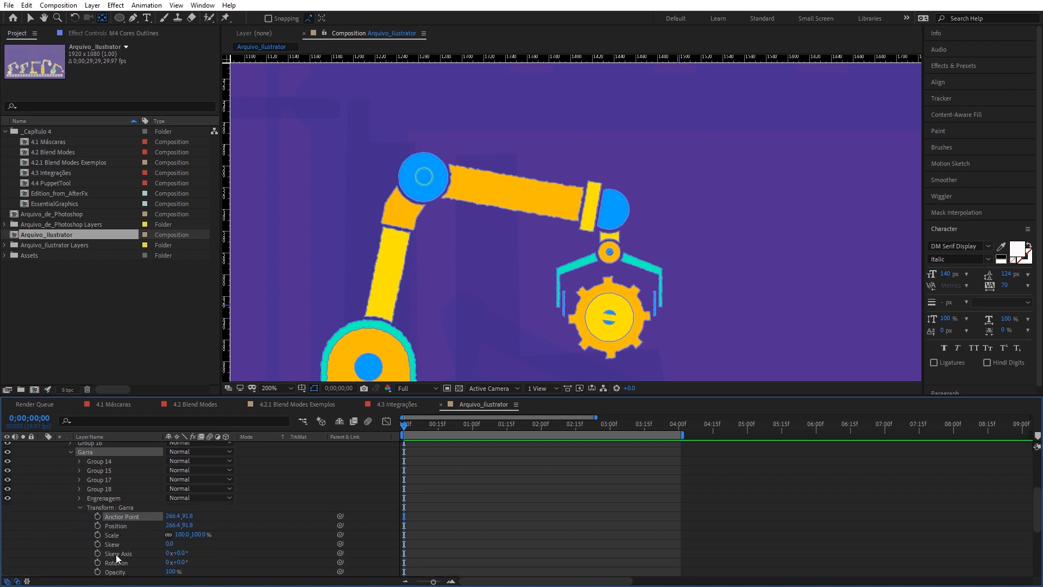
left_click(97, 562)
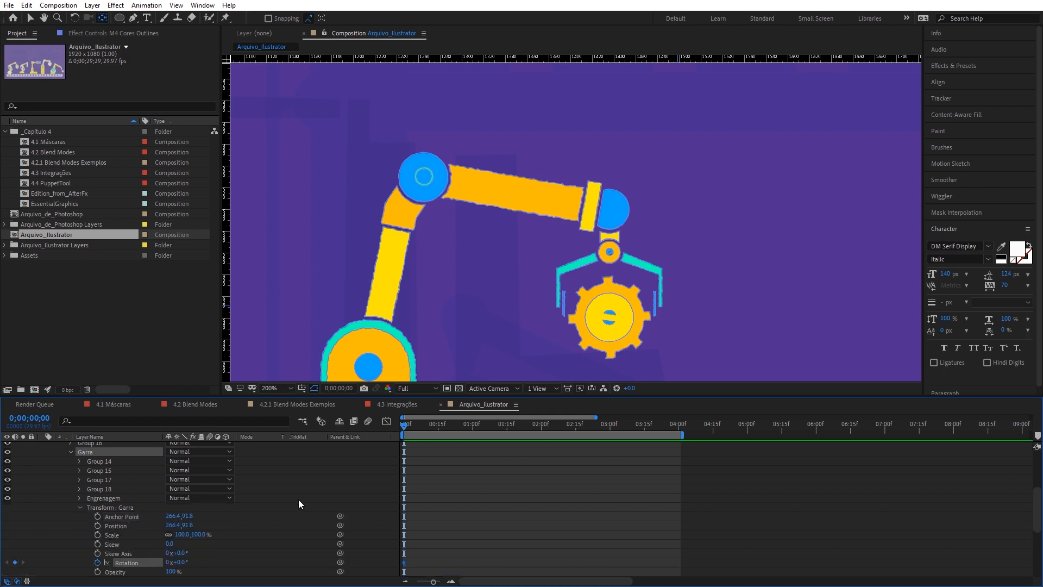
Step: Show only the keyframed properties of the M4 Cores Outlines layer in the timeline
scroll(304, 501, "up", 5)
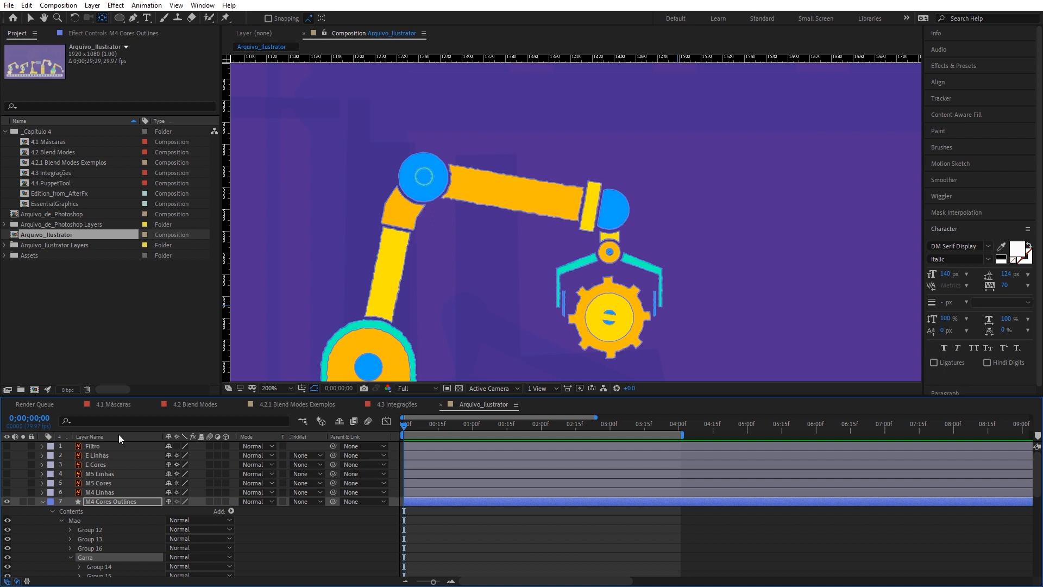
left_click(109, 501)
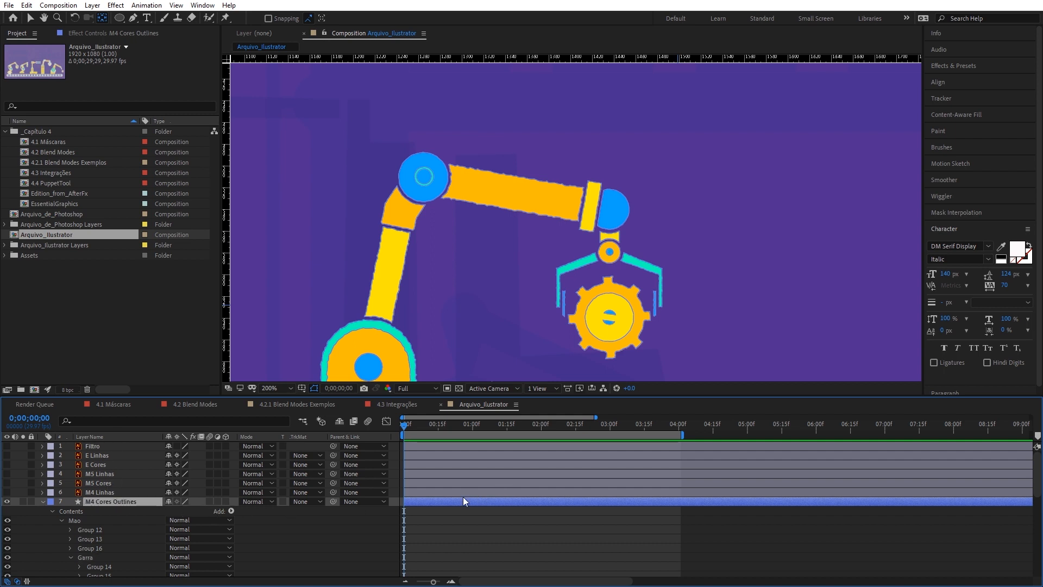
key("u")
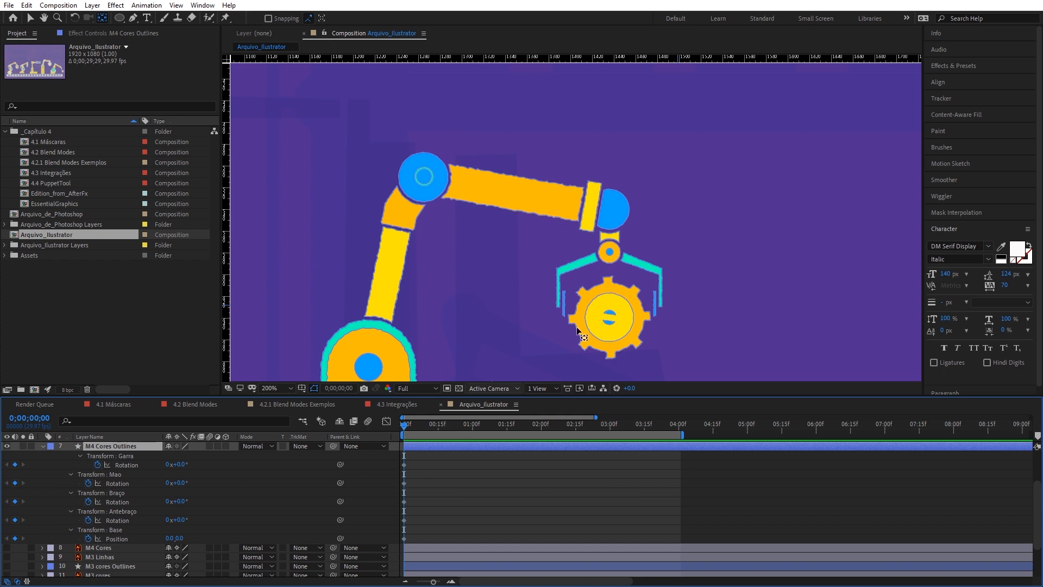
Step: Try shifting the whole arm by changing the Base group's Position at 0;00;01;15, and undo the change
key("comma")
key("comma")
key("comma")
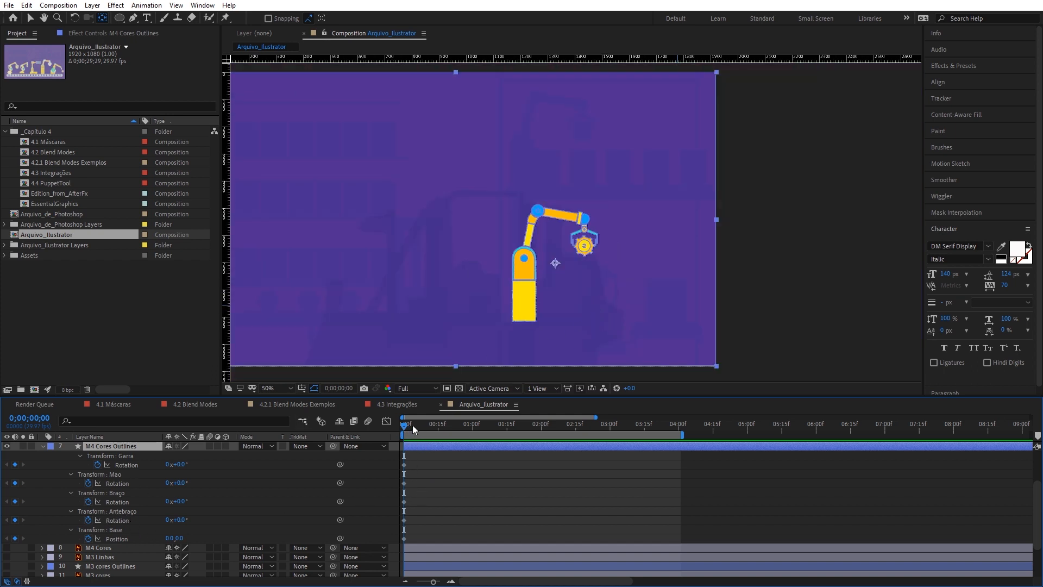
left_click_drag(408, 428, 508, 432)
mouse_move(167, 538)
left_mouse_down()
mouse_move(146, 539)
mouse_move(164, 538)
left_mouse_up()
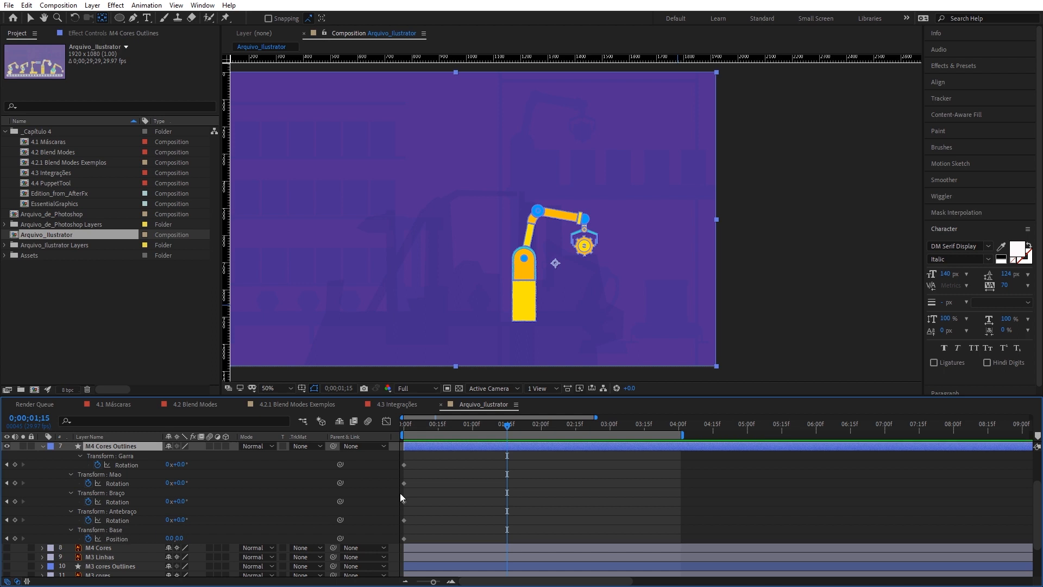
left_click_drag(189, 540, 153, 540)
key("ctrl+z")
Step: Reveal the full contents of the M4 Cores Outlines layer and collapse the Mao, Braço, Antebraço and Base groups
left_click(43, 447)
scroll(42, 467, "up", 3)
left_click(42, 488)
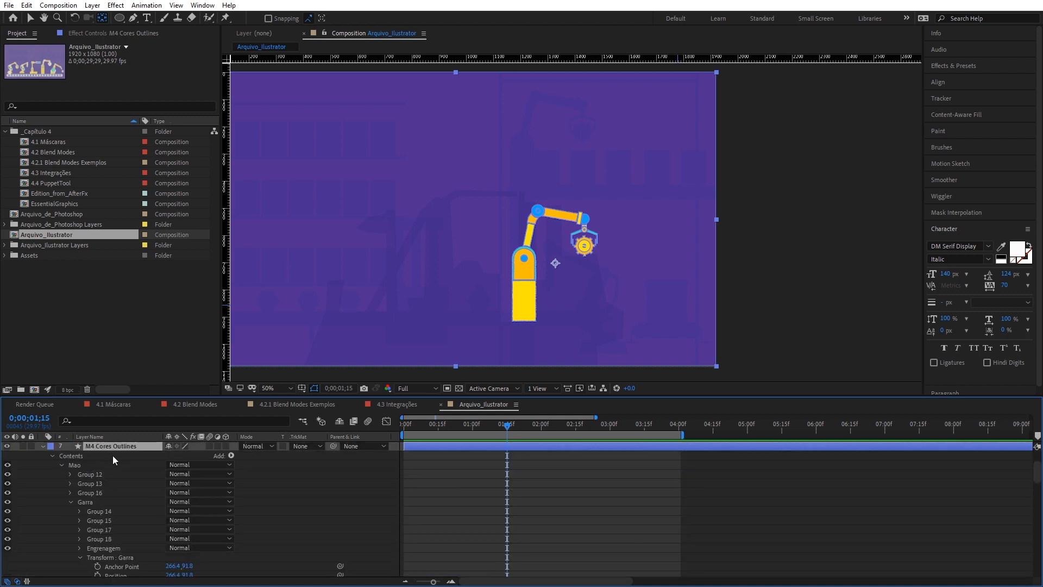
left_click(62, 465)
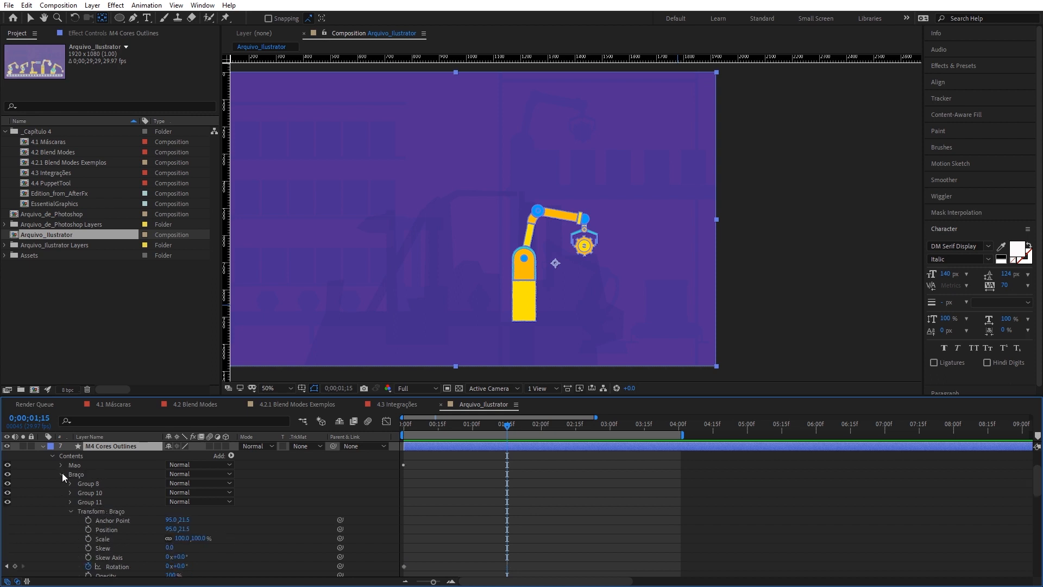
left_click(61, 475)
left_click(61, 484)
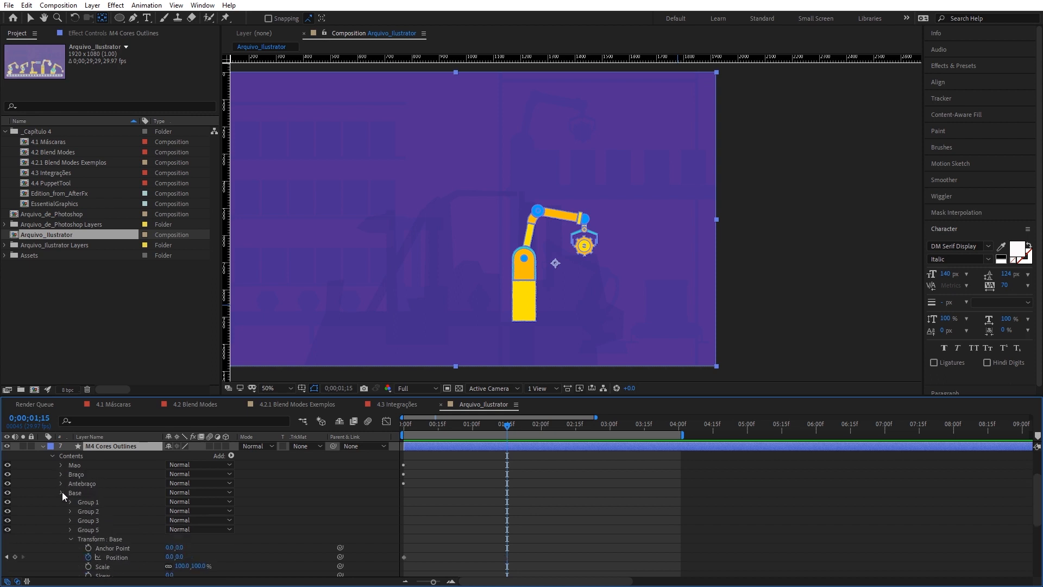
left_click(61, 492)
Step: Move the Mao, Braço and Antebraço groups together into the Base group
left_click(85, 484)
left_click(80, 473, "shift")
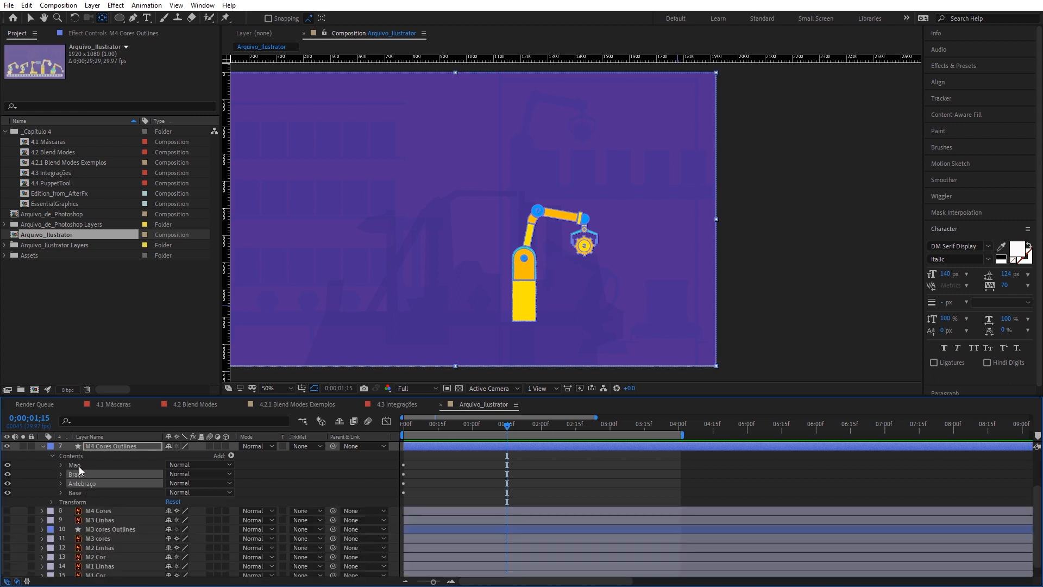
left_click(79, 465, "shift")
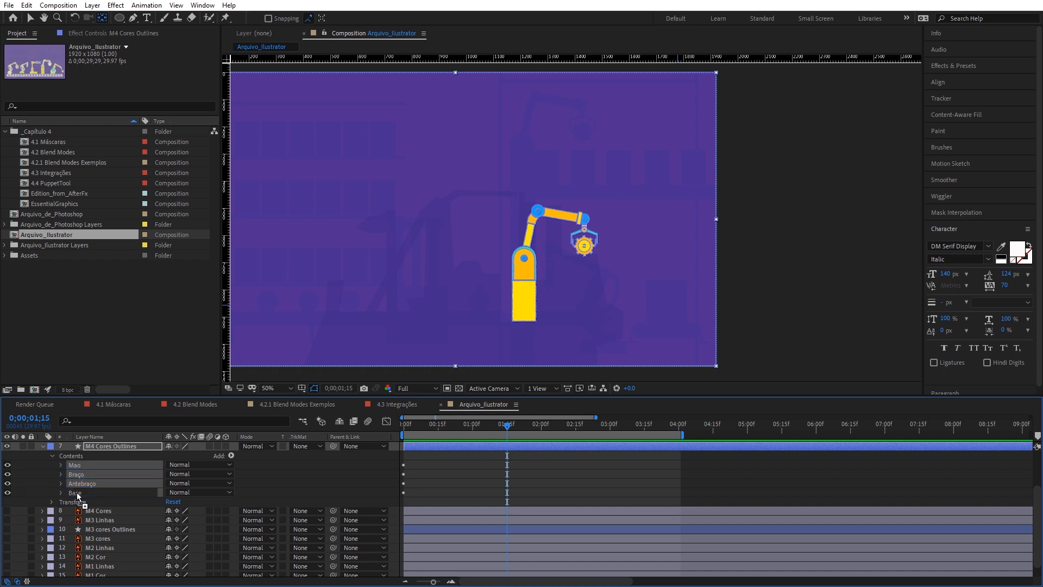
key("Delete")
left_click(76, 482)
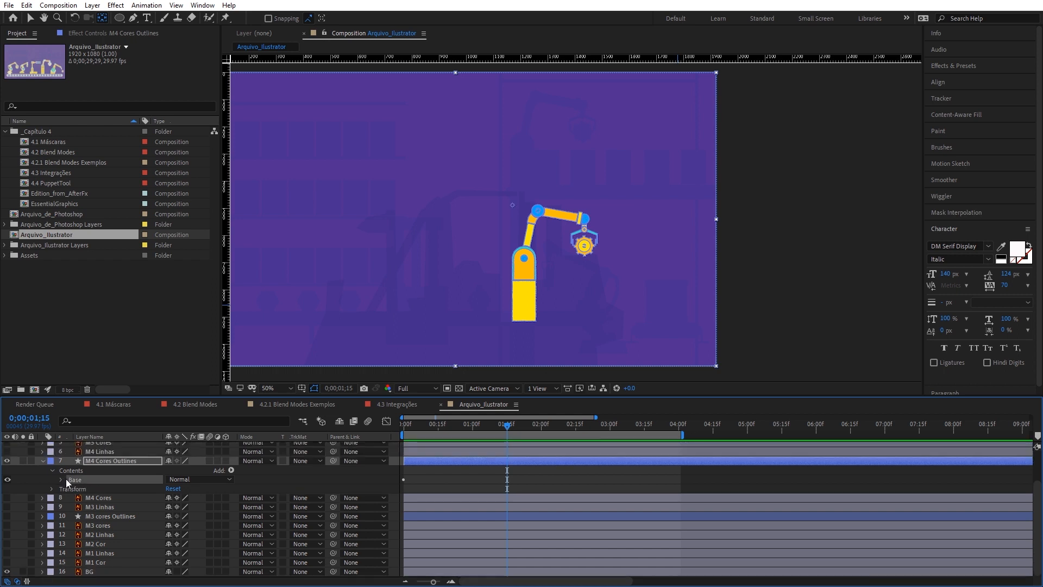
Step: Show the layer's keyframed properties, try a different Position for the Base group and undo it
key("u")
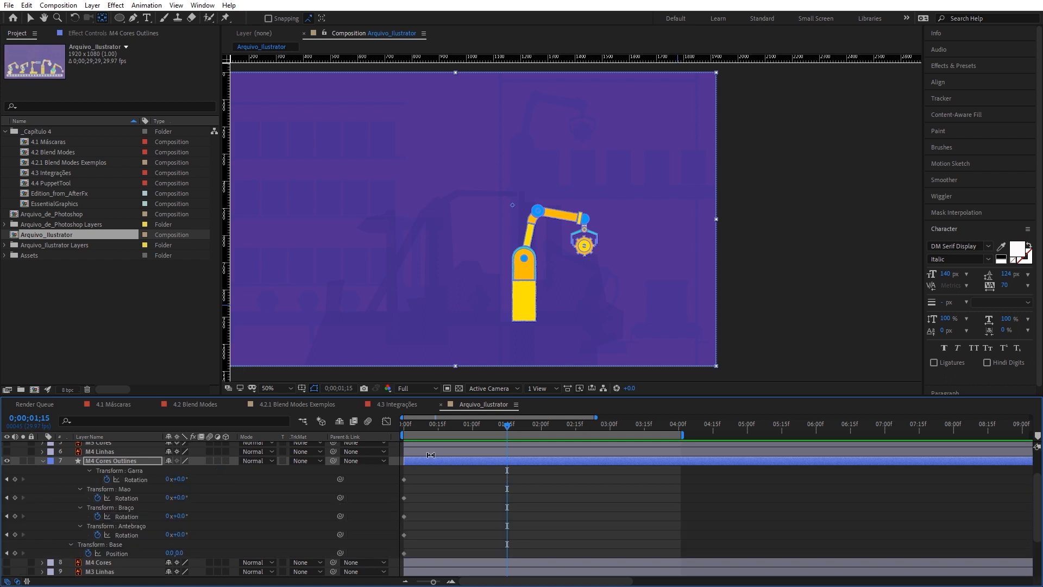
mouse_move(168, 554)
left_mouse_down()
mouse_move(180, 553)
mouse_move(150, 551)
mouse_move(206, 550)
mouse_move(161, 548)
left_mouse_up()
key("ctrl+z")
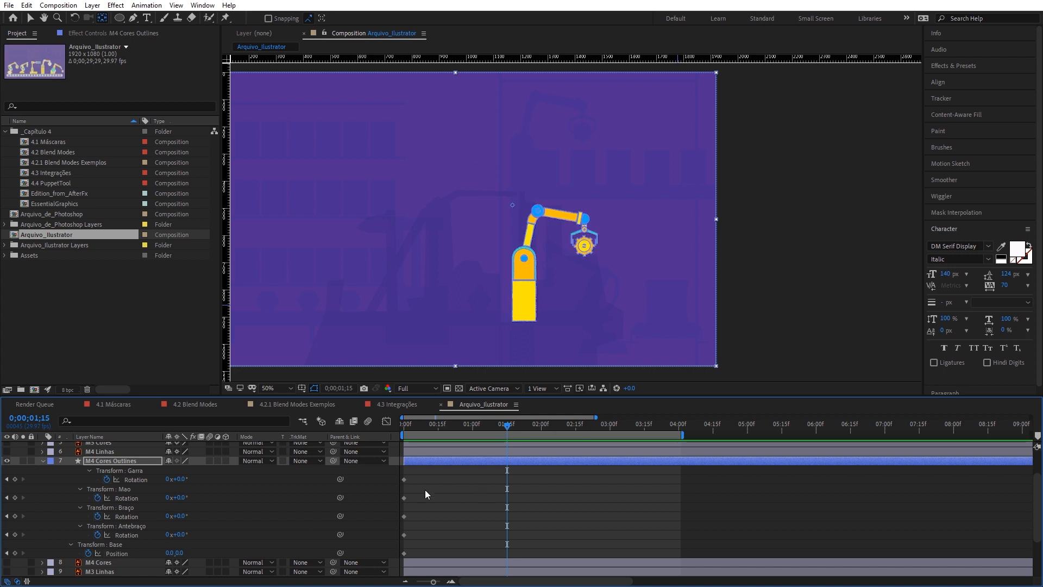
Step: Move the current time to 0;00;01;00 and turn off Position keyframing for the Base group after undoing a trial shift
left_click_drag(476, 431, 472, 431)
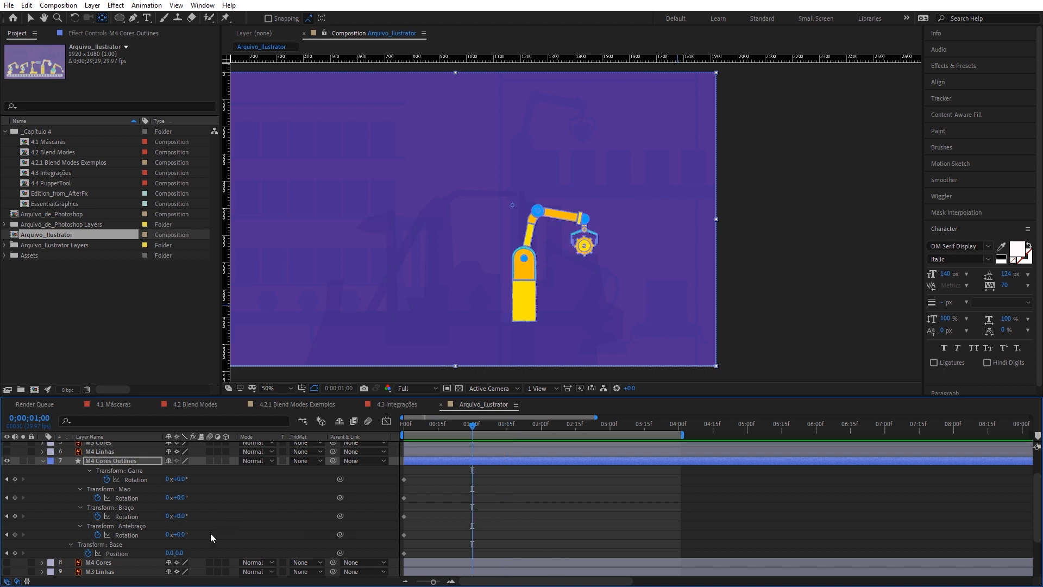
left_click_drag(169, 552, 138, 552)
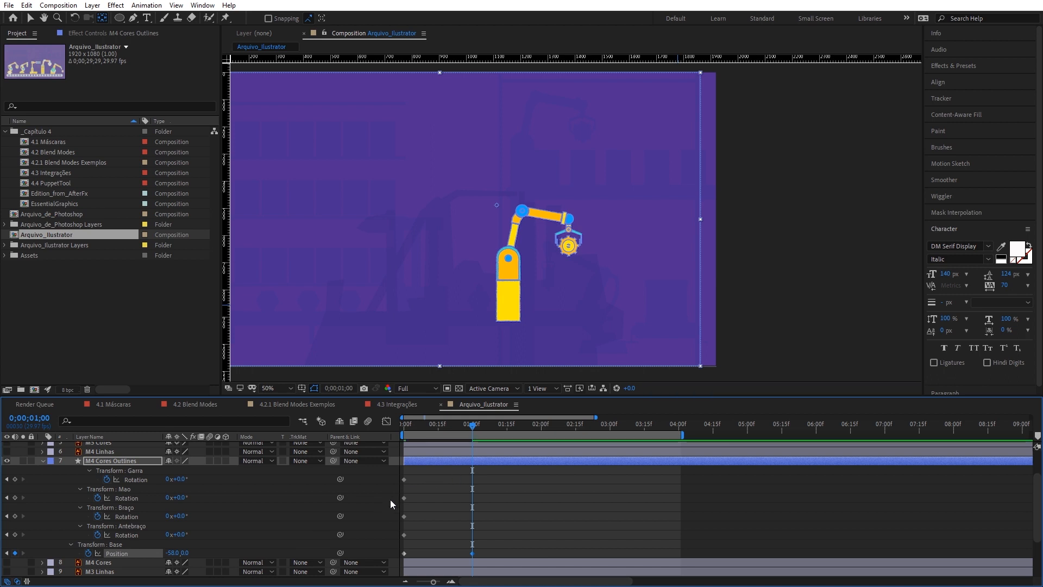
key("ctrl+z")
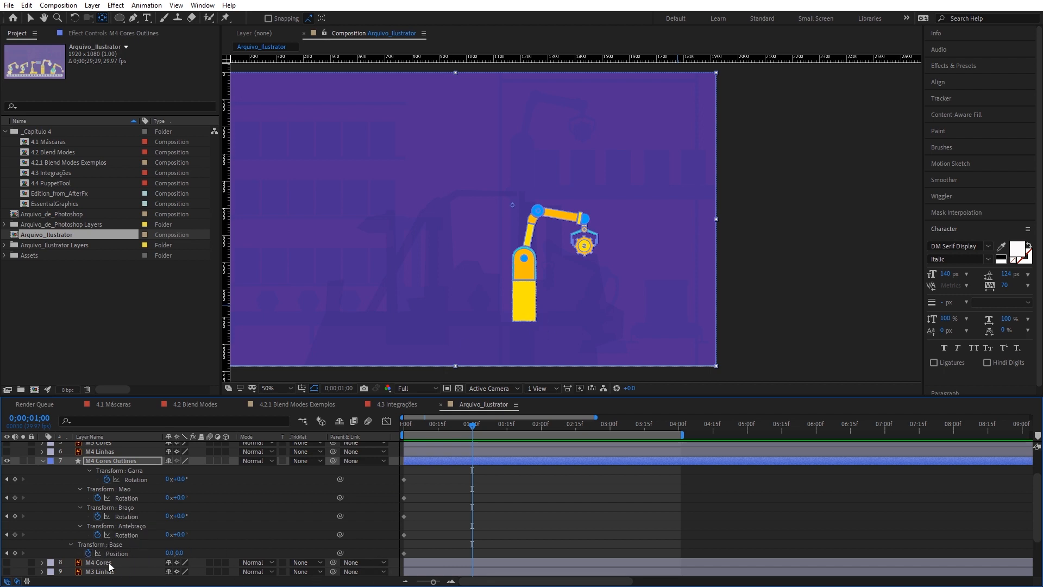
left_click(88, 554)
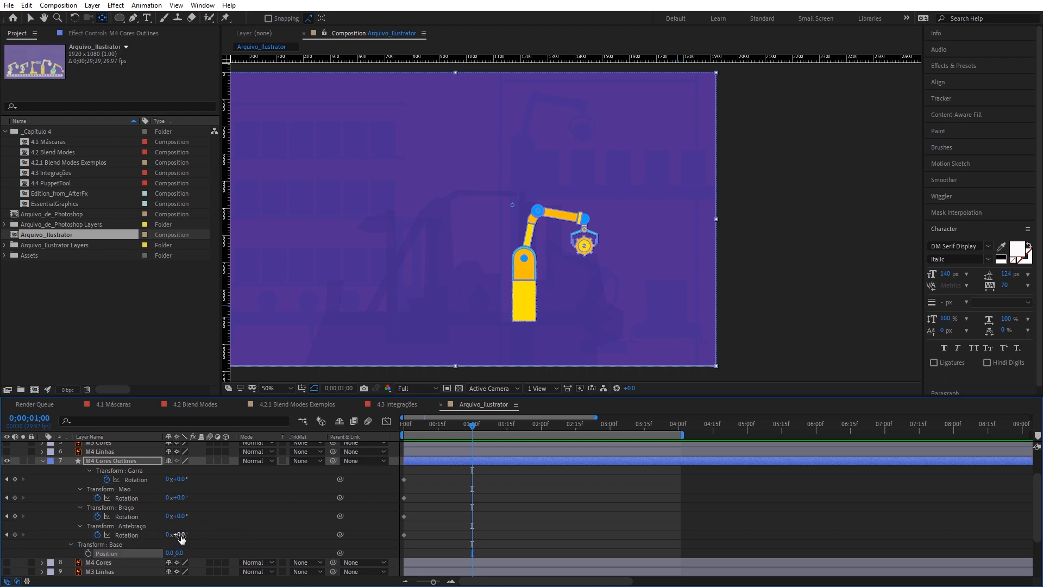
Step: Try new Rotation values on the arm's groups at 0;00;01;00, from Antebraço up to Garra, and undo them
left_click_drag(182, 535, 184, 481)
key("ctrl+z")
key("ctrl+z")
key("ctrl+z")
key("ctrl+z")
Step: Reveal the layer's contents and collapse the Mao, Braço and Antebraço groups inside Base
left_click(44, 461)
left_click(42, 487)
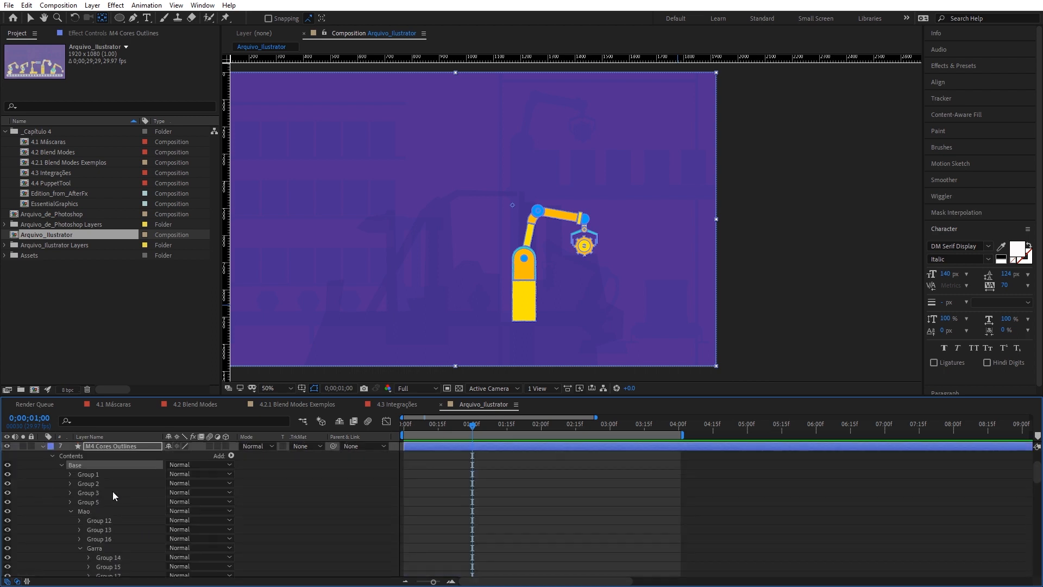
scroll(111, 494, "down", 1)
scroll(71, 482, "up", 2)
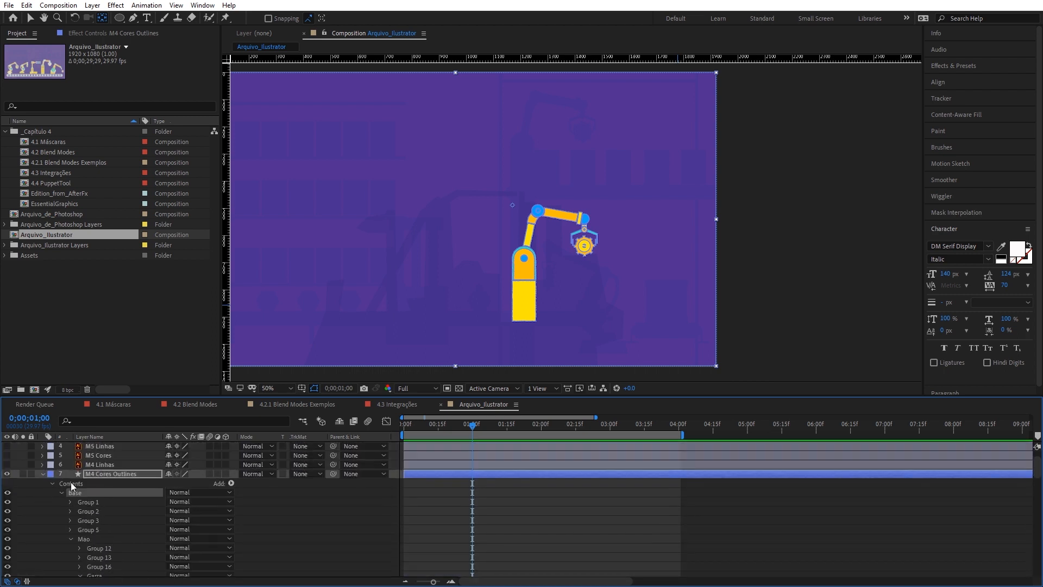
left_click(61, 493)
left_click(61, 492)
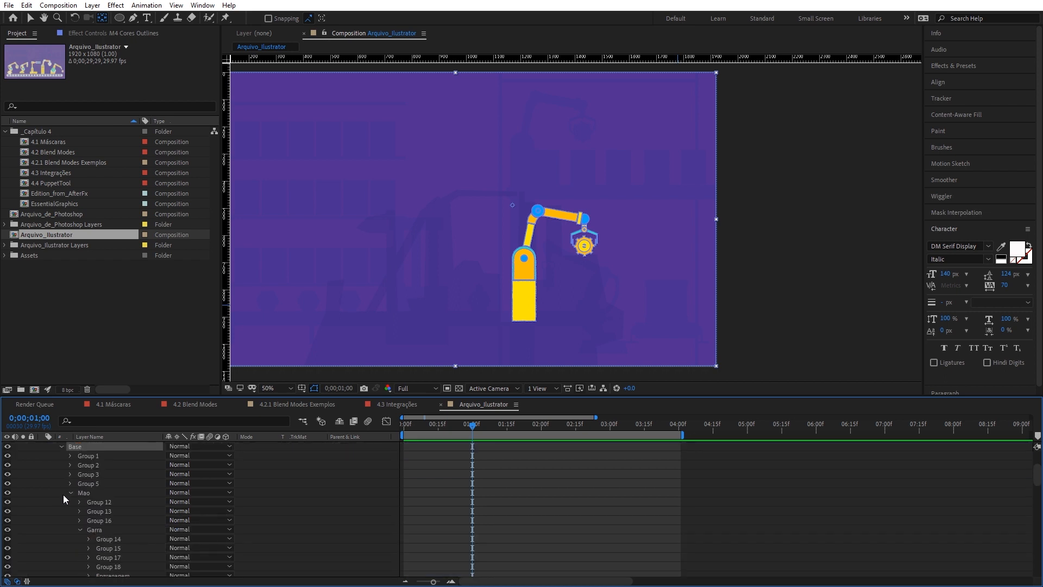
left_click(69, 492)
left_click(69, 501)
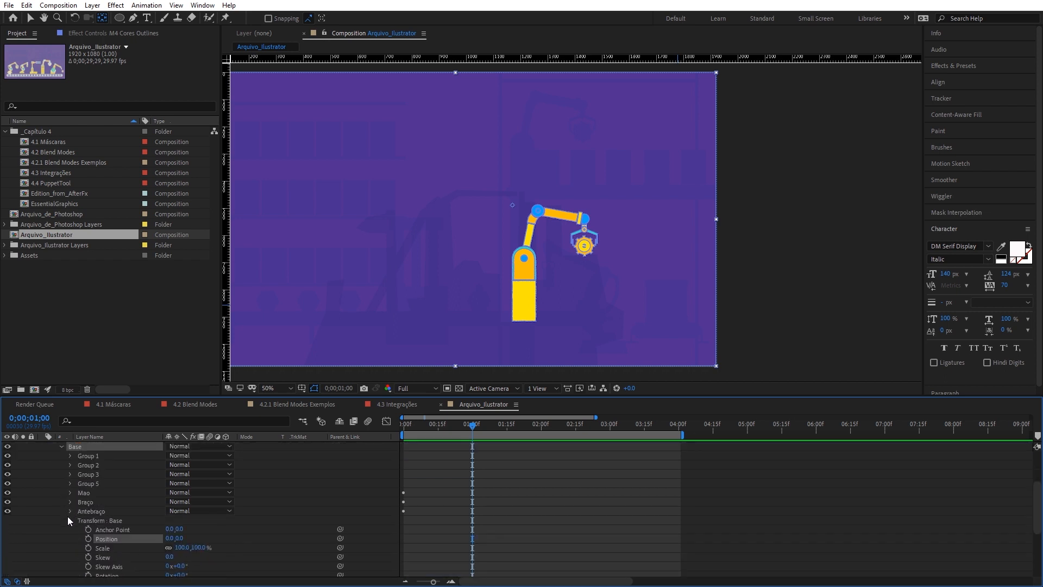
left_click(70, 512)
Step: Nest the Mao group inside Braço and the Braço group inside Antebraço
left_click(100, 503)
left_click(92, 495)
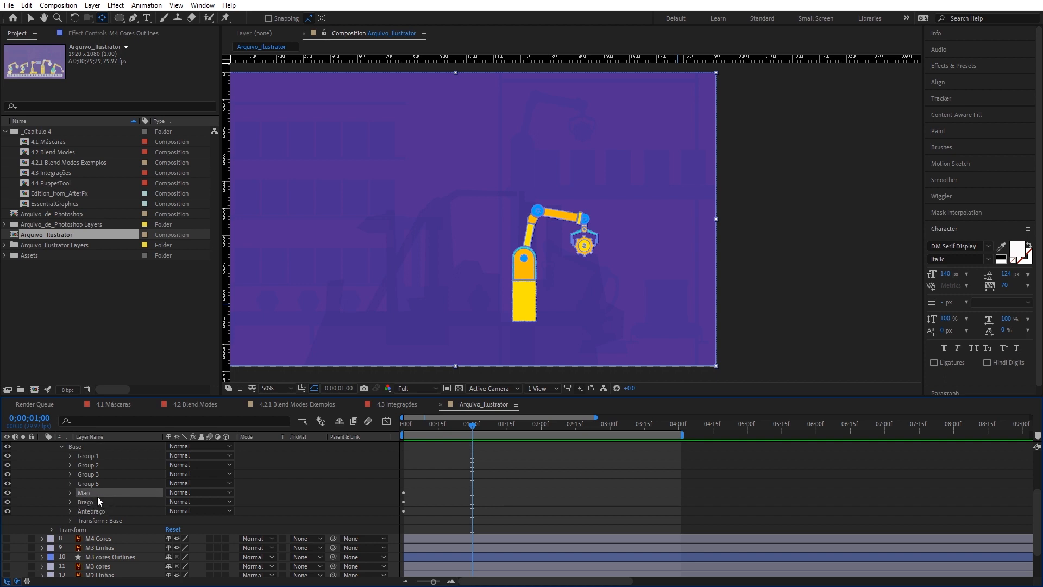
left_click_drag(88, 493, 95, 501)
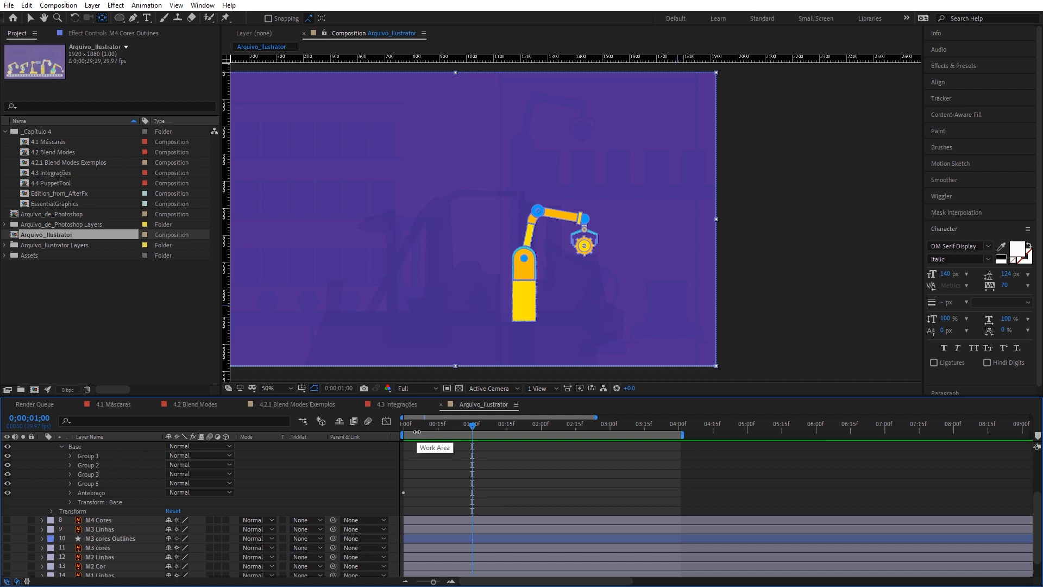
Step: Keyframe the arm's Rotation at 0;00;01;00: Antebraço -23°, Braço +1°, Mao -20° and Garra +23°
key("u")
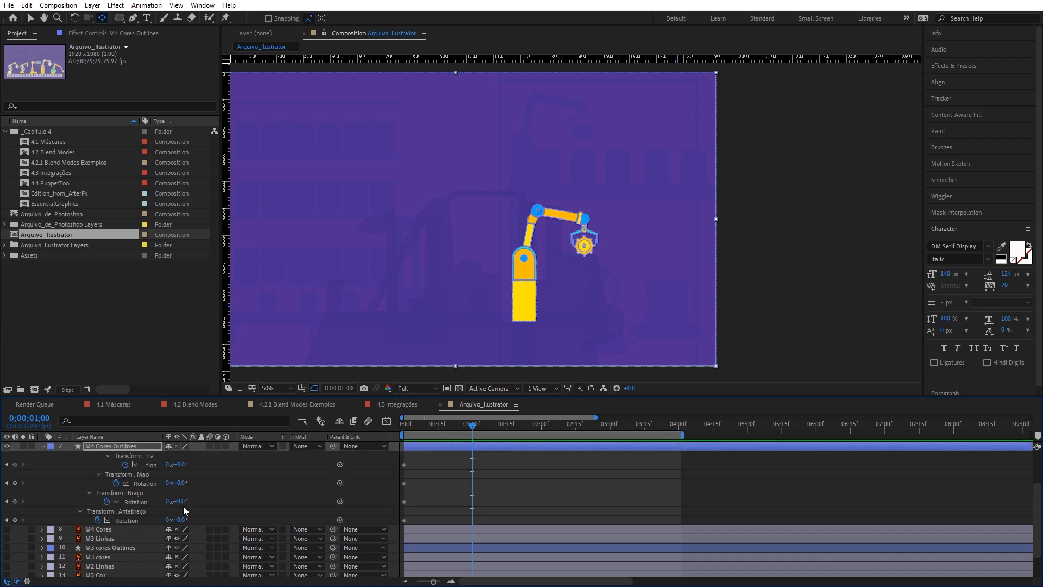
scroll(201, 519, "up", 1)
left_click_drag(183, 530, 172, 548)
left_click_drag(179, 510, 211, 509)
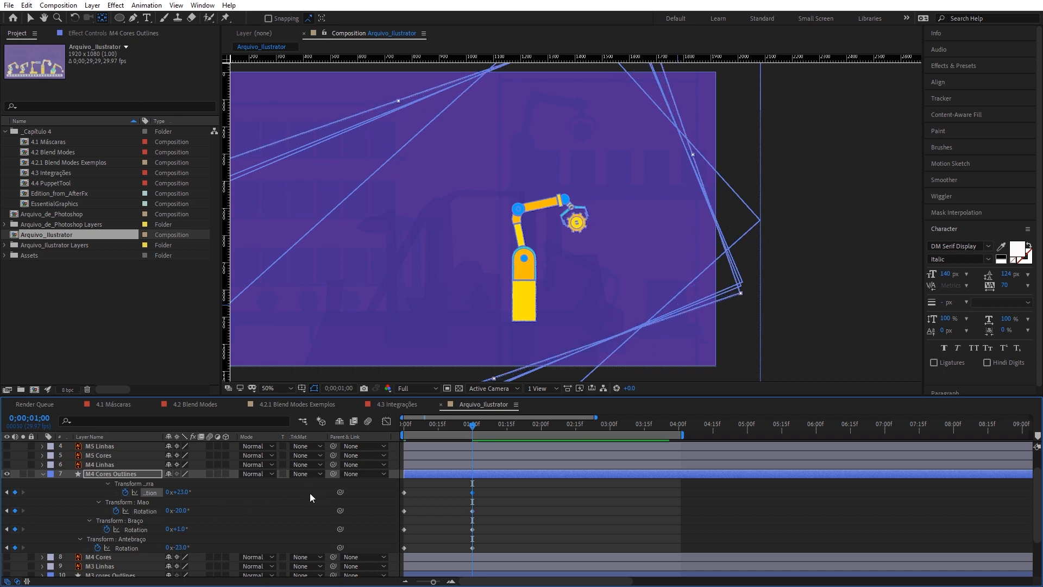
scroll(411, 481, "up", 1)
scroll(411, 481, "down", 2)
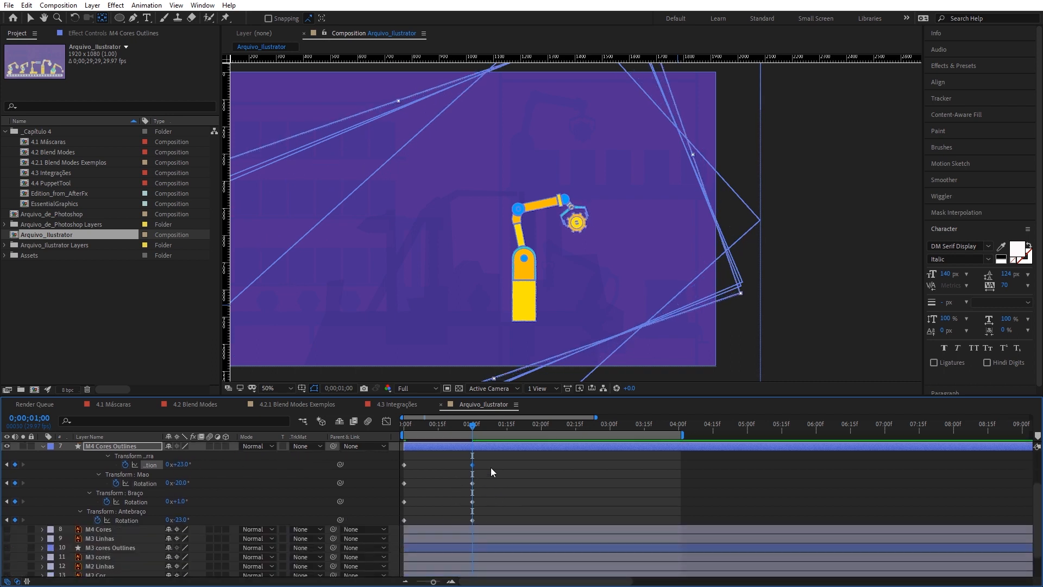
scroll(34, 481, "up", 1)
Step: Collapse the M4 Cores Outlines layer and make all layers below Filtro visible
left_click(42, 473)
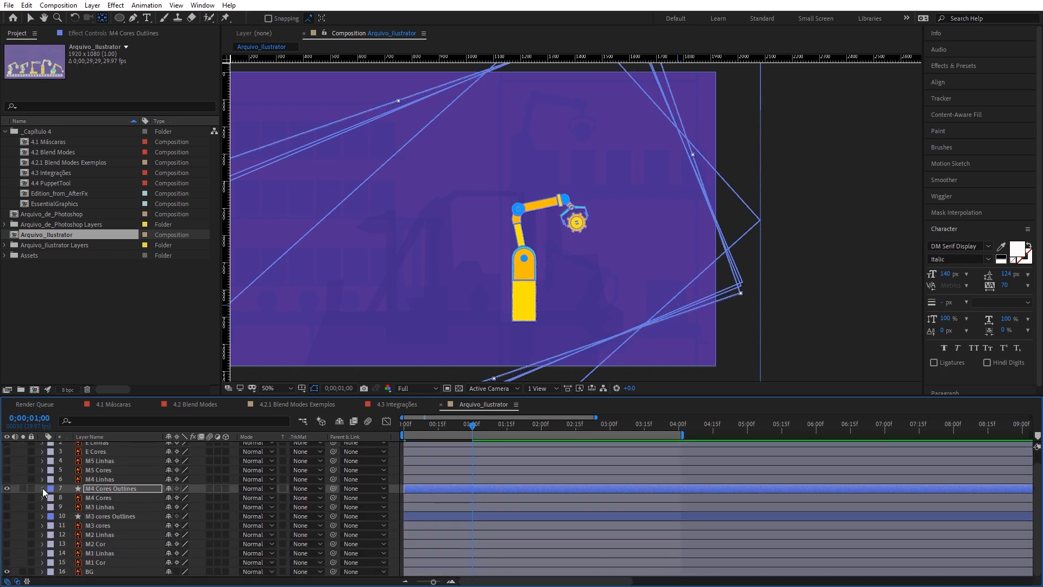
left_click(6, 489)
left_click_drag(7, 562, 8, 446)
scroll(18, 480, "up", 1)
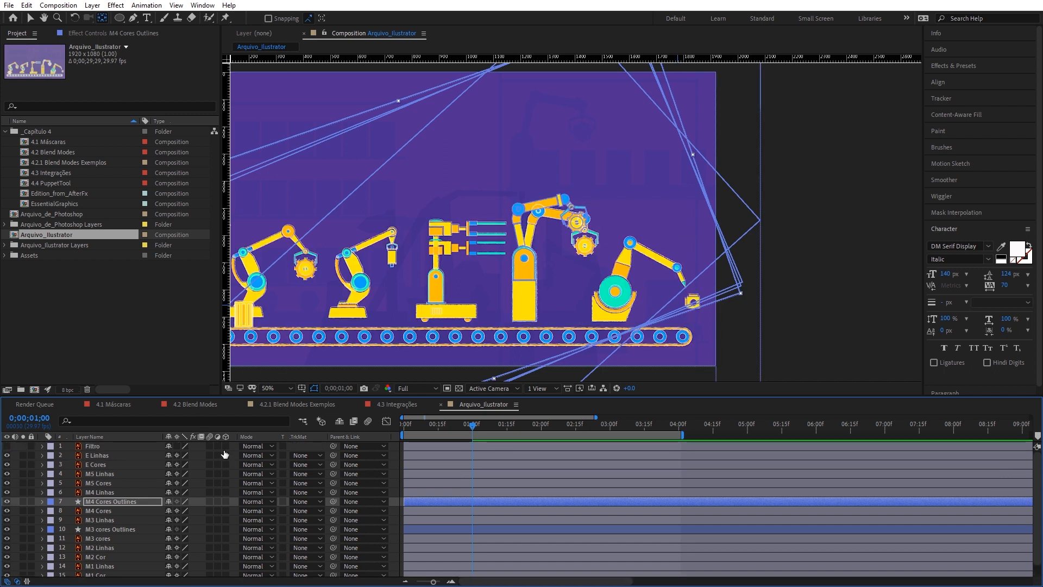
Step: Hide the M3 cores Outlines and M4 Cores Outlines layers
left_click(111, 528)
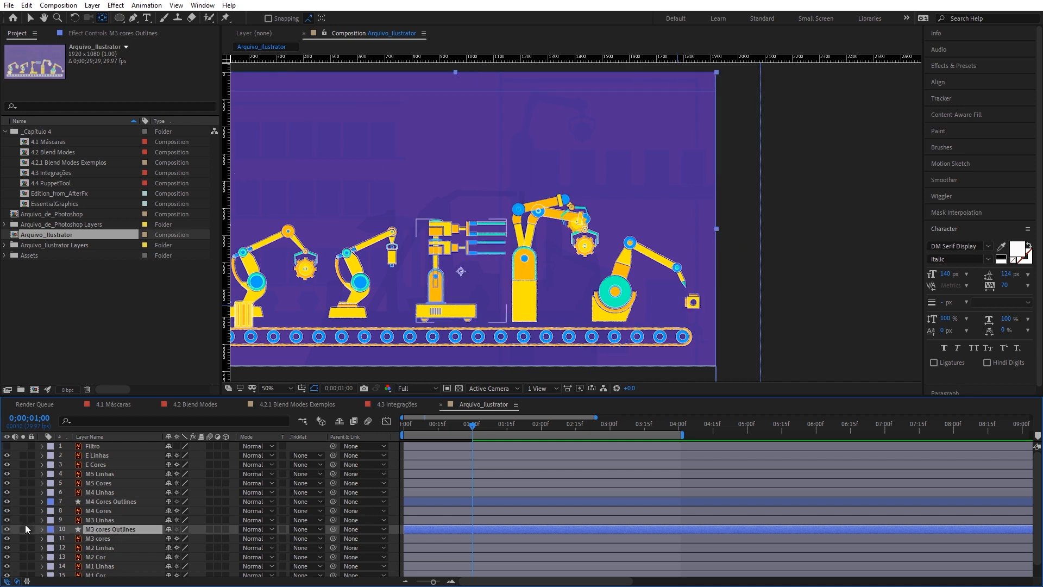
left_click(6, 529)
left_click(6, 501)
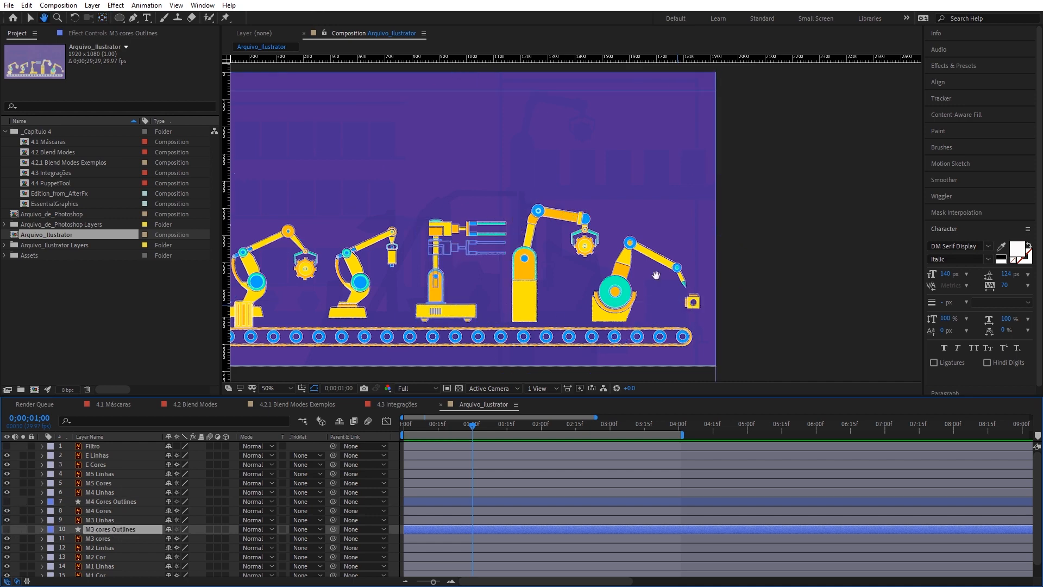
Step: Bring the full robot assembly line into view, activate the Selection tool and deselect all layers
left_click_drag(691, 258, 779, 251)
key("y")
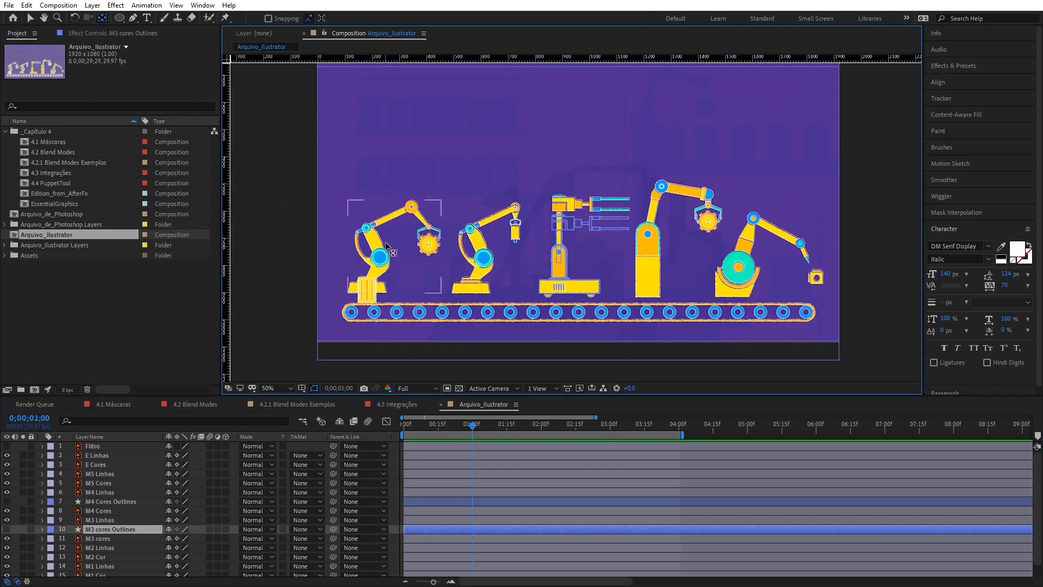
left_click_drag(492, 253, 433, 242)
left_click(31, 18)
left_click(246, 156)
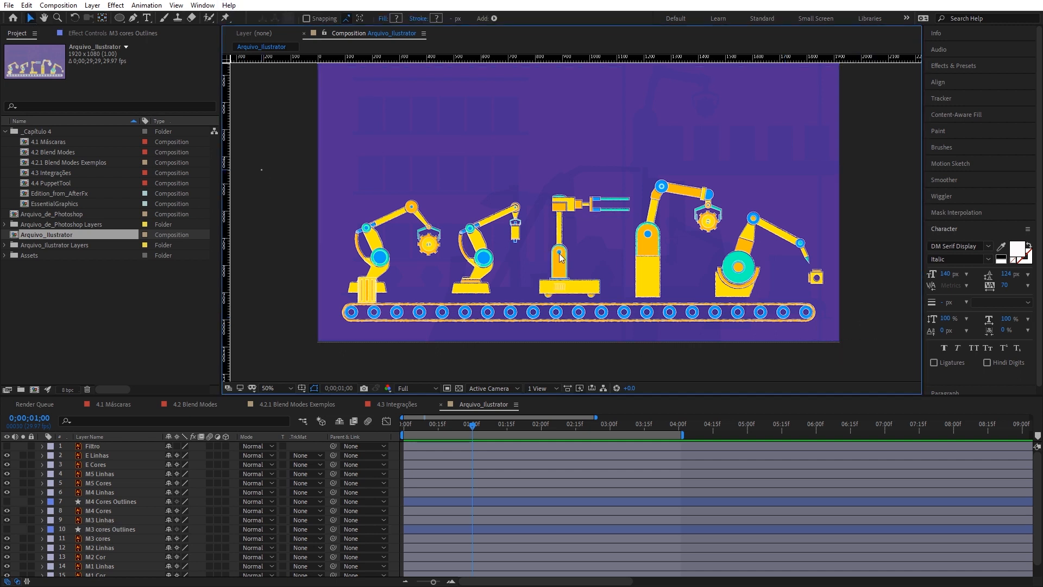